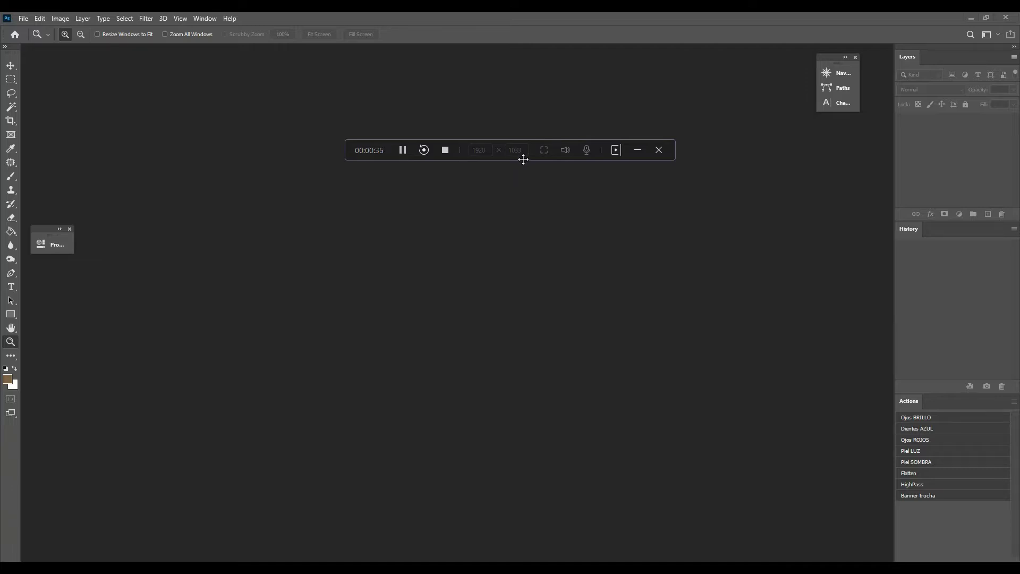
- Open the clase 009 photo from the Clase 009 folder in Camera Raw
{"action": "left_click_drag", "start_coordinate": [513, 149], "coordinate": [563, 31]}
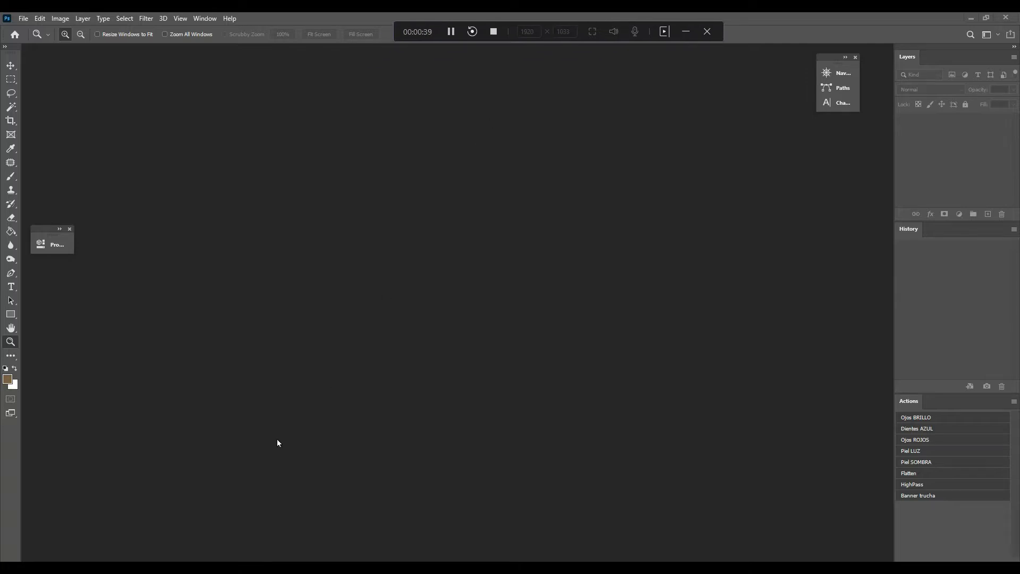
{"action": "key", "text": "alt+Tab"}
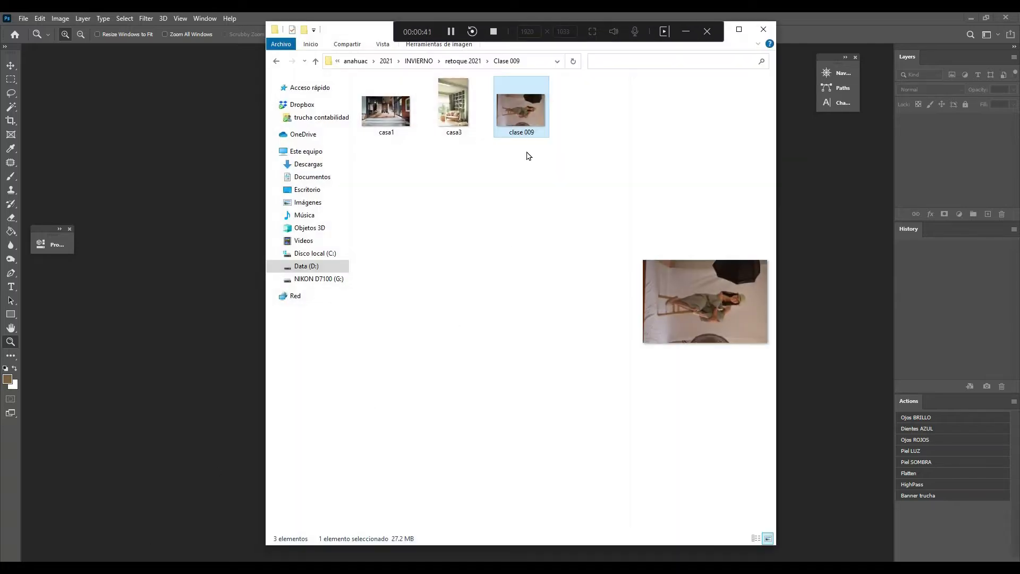
{"action": "left_click_drag", "start_coordinate": [529, 119], "coordinate": [191, 171]}
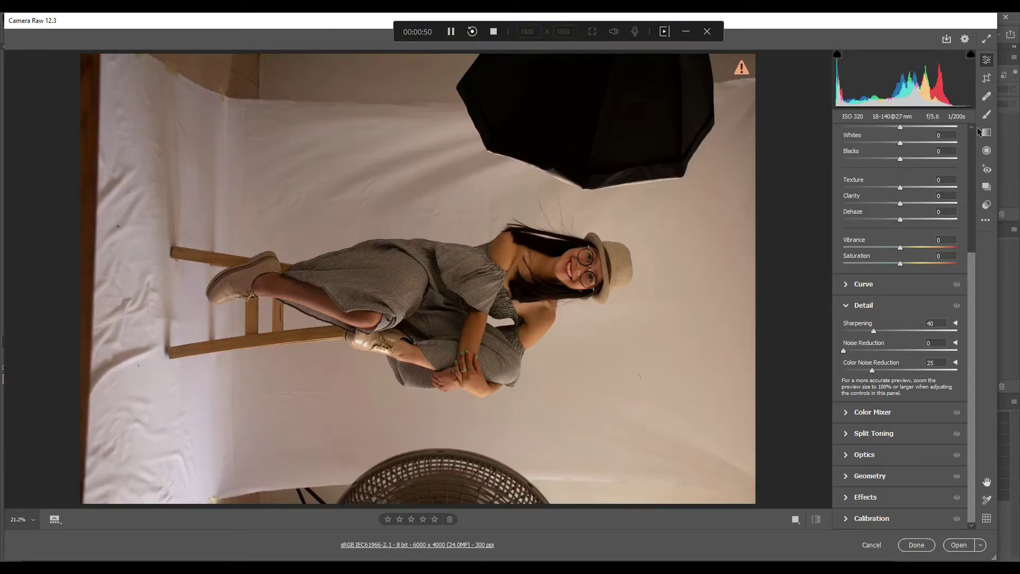
- Rotate the photo 90 degrees counterclockwise to portrait orientation and return to the edit adjustments
{"action": "left_click", "coordinate": [987, 79]}
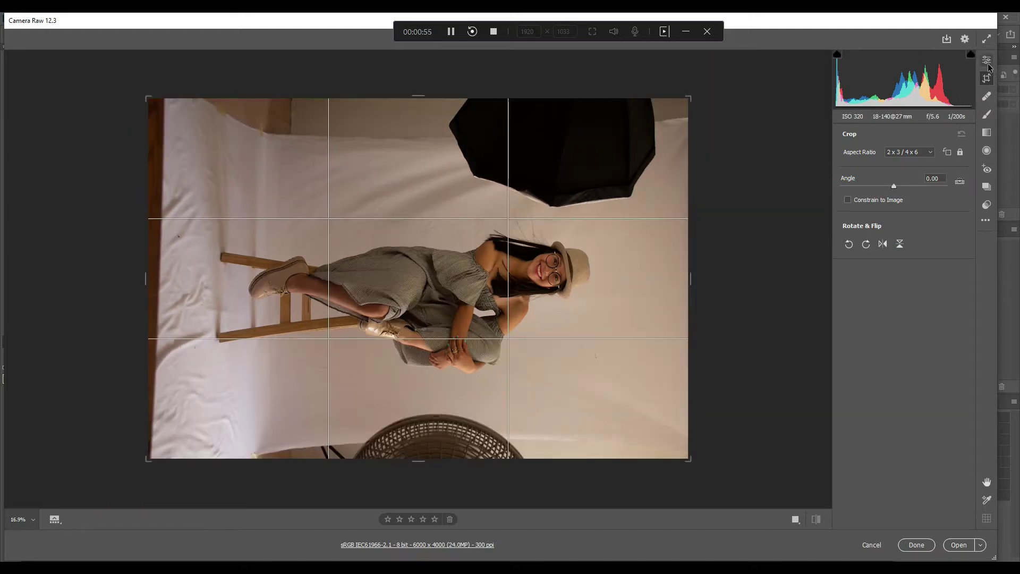
{"action": "left_click", "coordinate": [850, 247]}
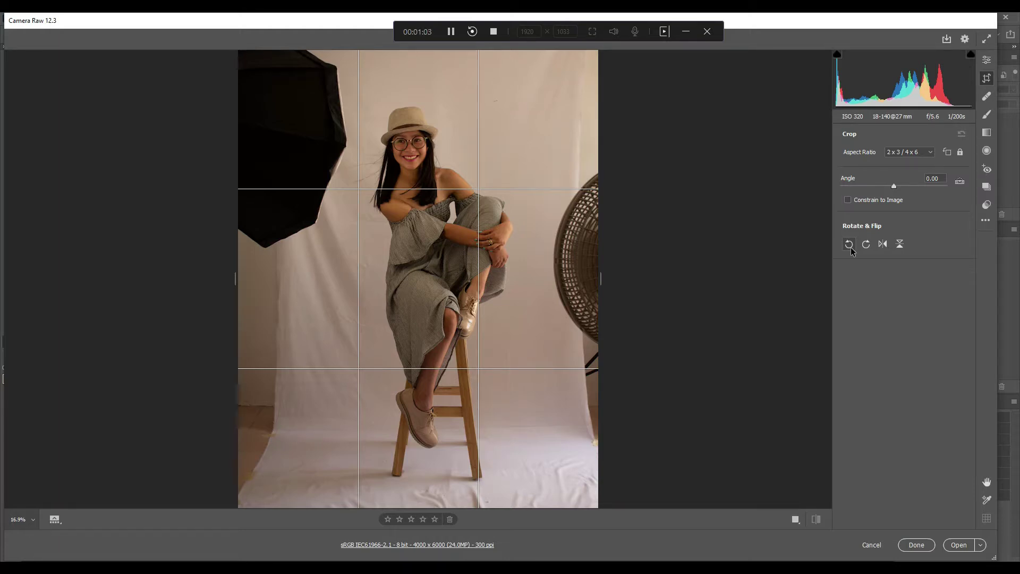
{"action": "left_click", "coordinate": [987, 63]}
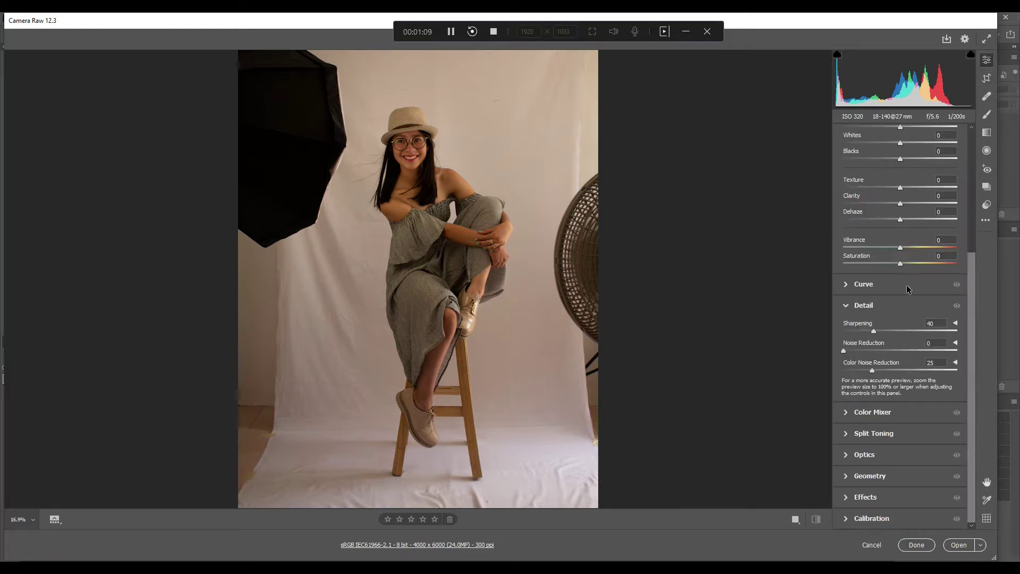
- Enable chromatic aberration removal and lens profile corrections for the photo
{"action": "left_click", "coordinate": [848, 307]}
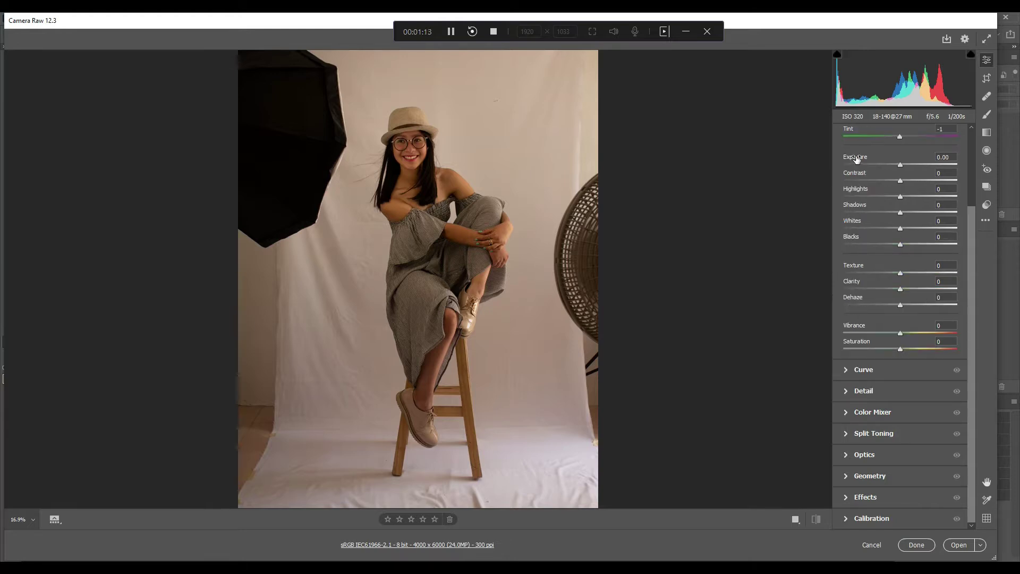
{"action": "scroll", "coordinate": [857, 159], "scroll_direction": "up", "scroll_amount": 3}
{"action": "left_click", "coordinate": [849, 177]}
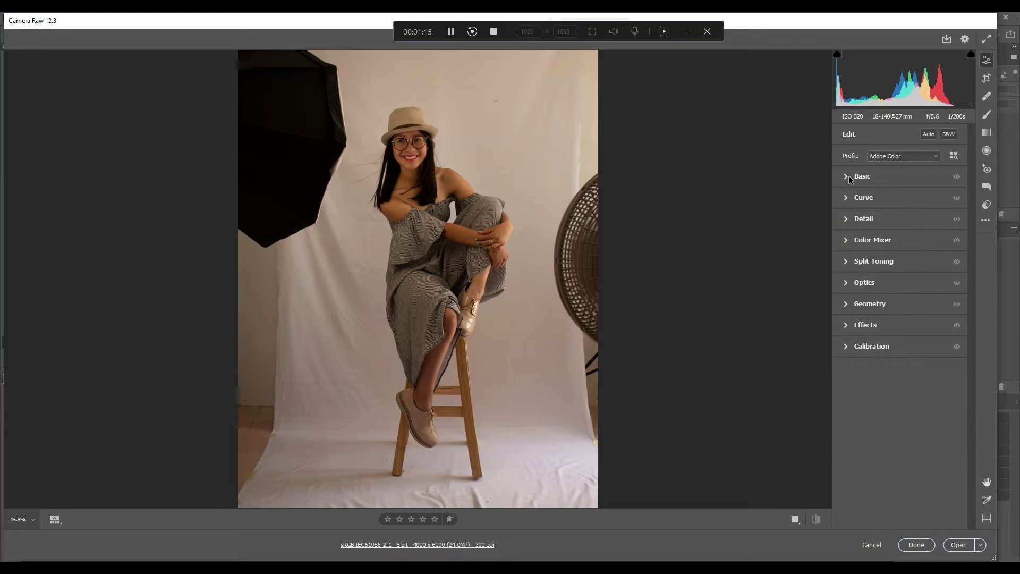
{"action": "left_click", "coordinate": [848, 285]}
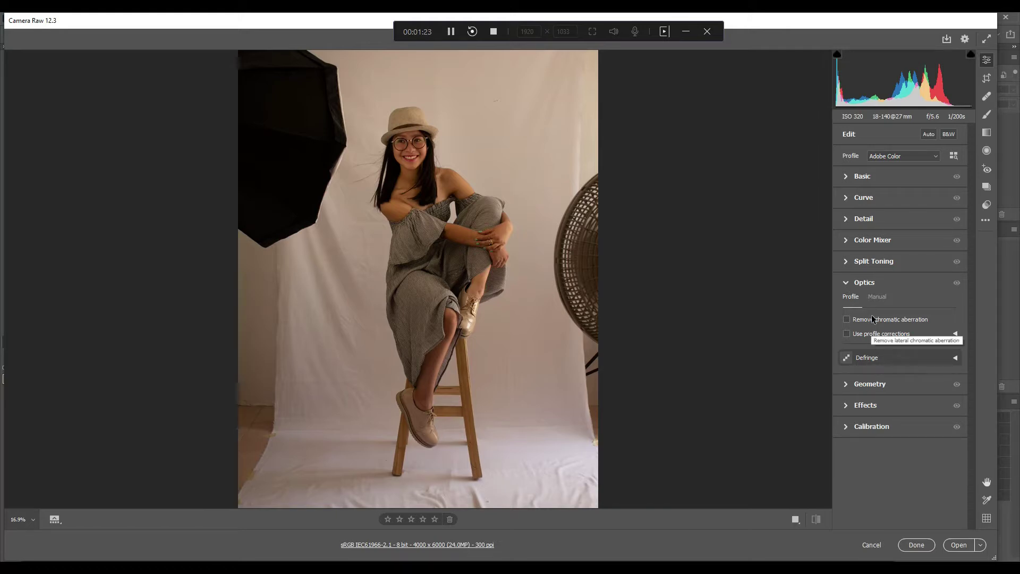
{"action": "left_click", "coordinate": [889, 319]}
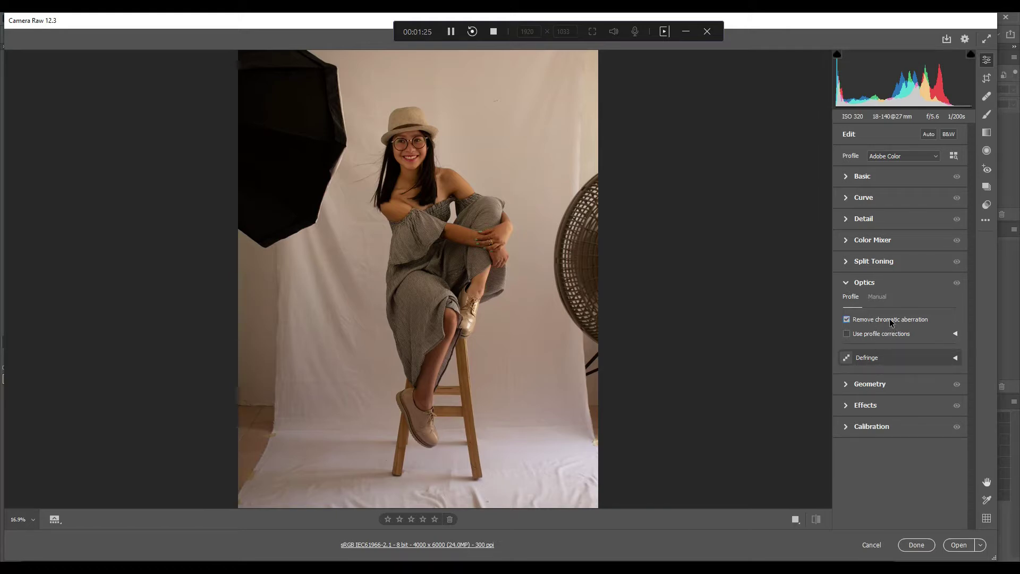
{"action": "left_click", "coordinate": [877, 335]}
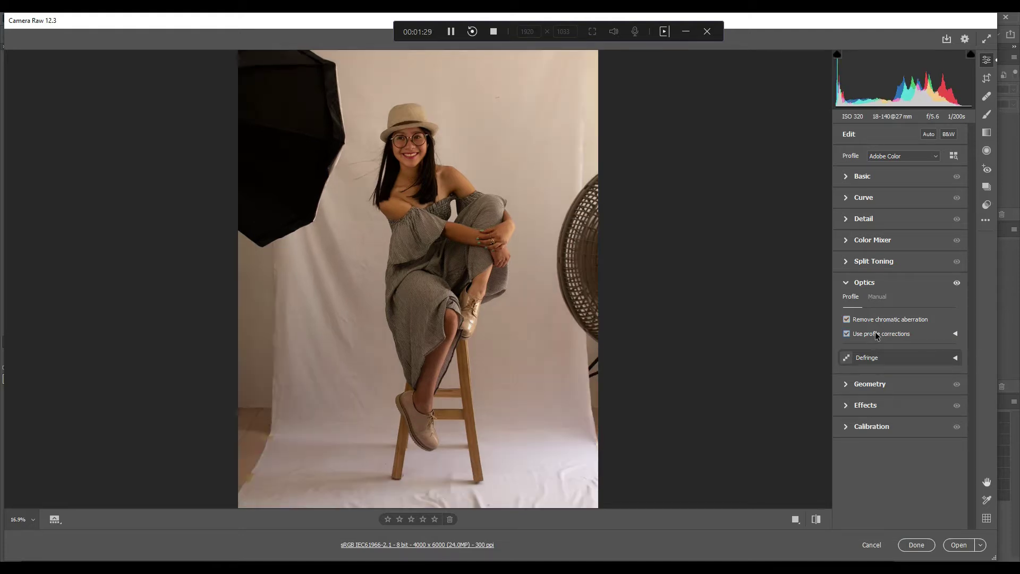
{"action": "left_click", "coordinate": [849, 286]}
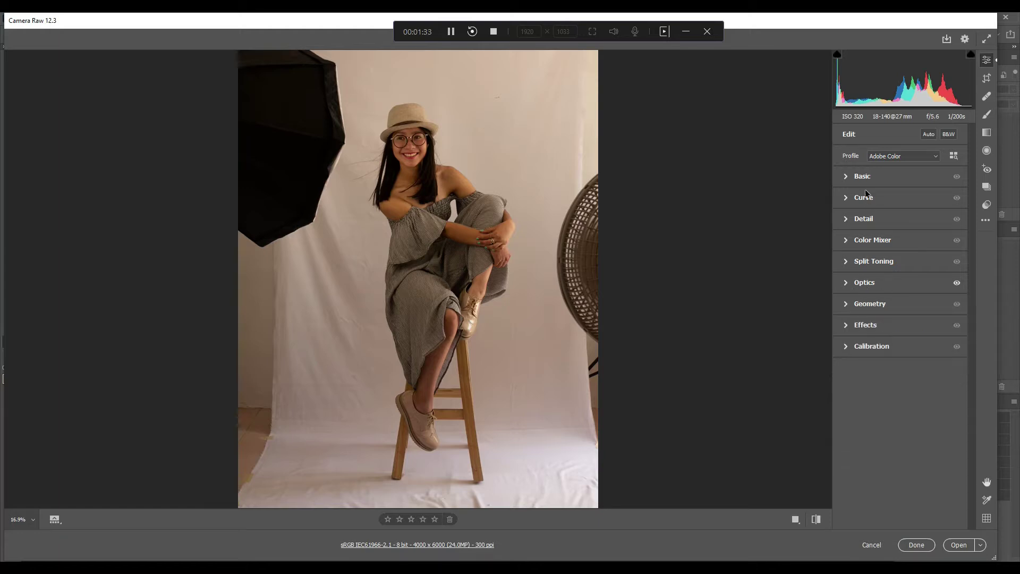
- Set the photo's exposure to +1.00 and its contrast to -27
{"action": "left_click", "coordinate": [849, 177]}
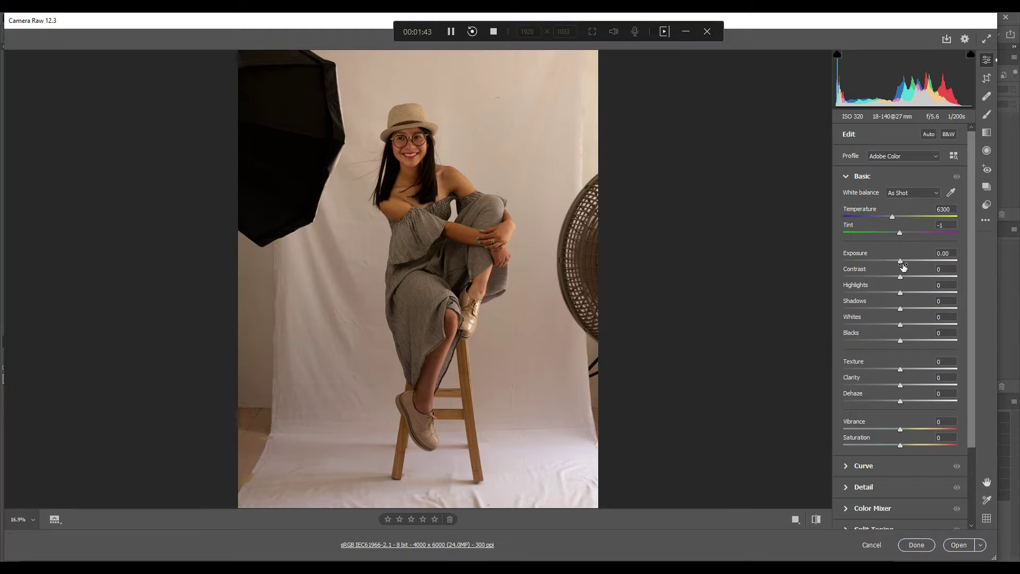
{"action": "left_click_drag", "start_coordinate": [901, 262], "coordinate": [912, 260]}
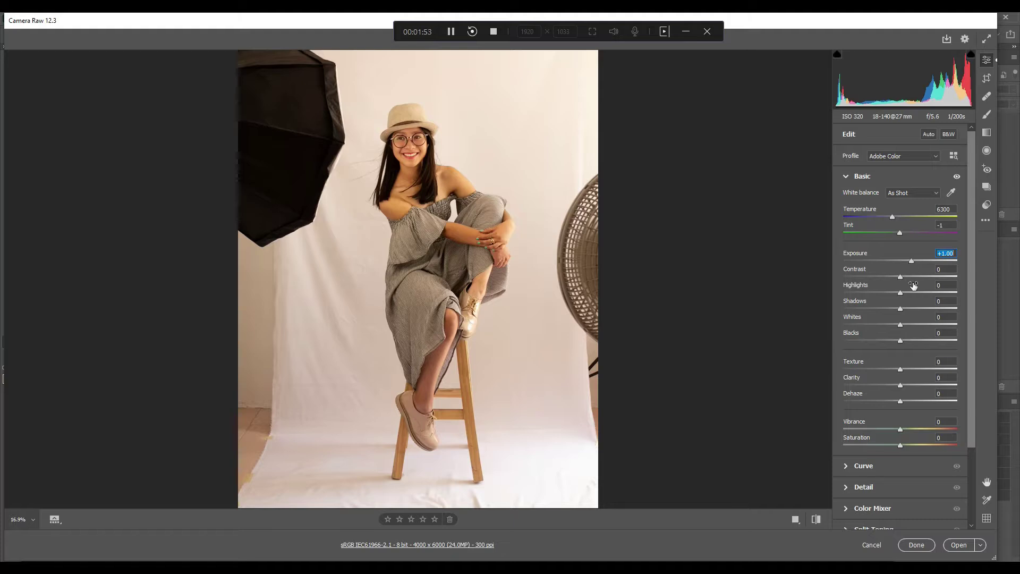
{"action": "left_click_drag", "start_coordinate": [900, 282], "coordinate": [887, 278]}
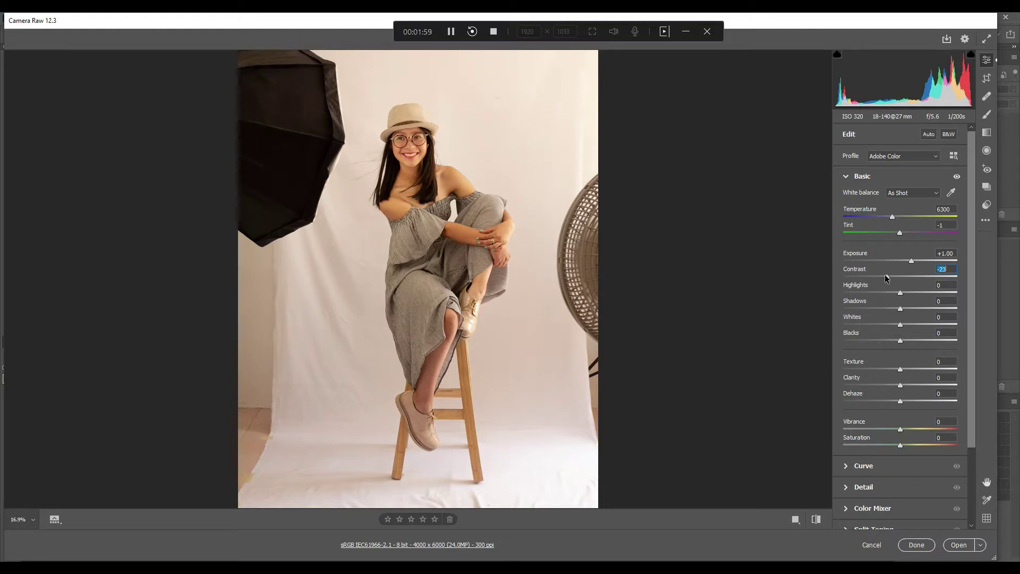
{"action": "left_click_drag", "start_coordinate": [884, 274], "coordinate": [883, 274]}
- Lower the photo's highlights to -70 and its whites to -20
{"action": "left_click_drag", "start_coordinate": [899, 294], "coordinate": [860, 298]}
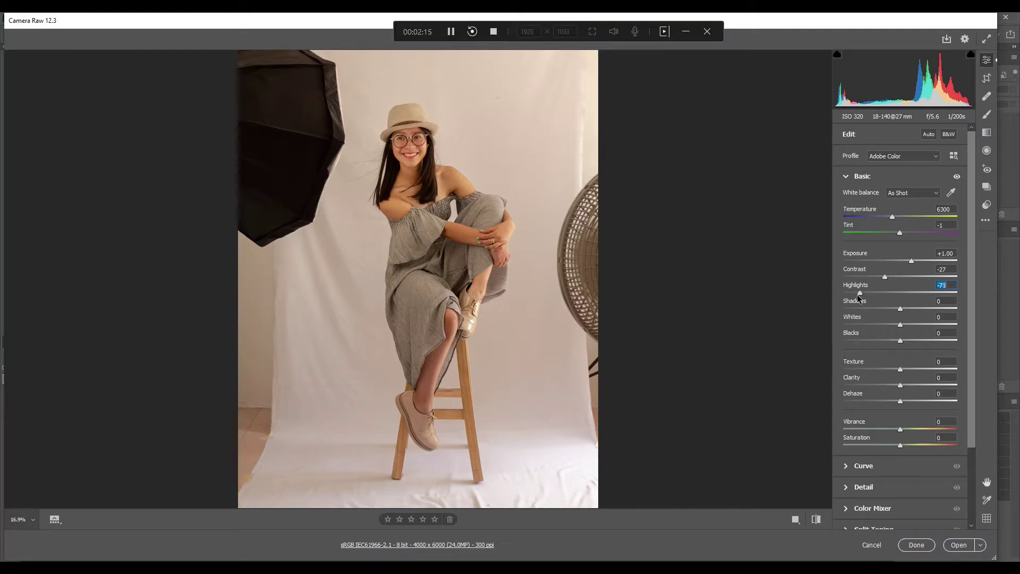
{"action": "left_click_drag", "start_coordinate": [859, 298], "coordinate": [861, 298]}
{"action": "left_click_drag", "start_coordinate": [901, 328], "coordinate": [889, 329]}
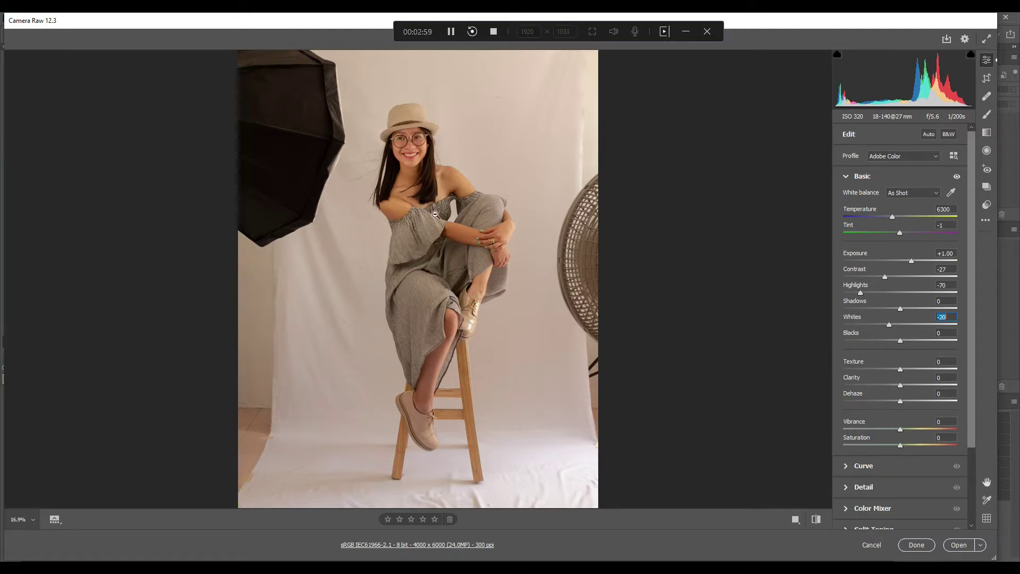
- Set the photo's clarity to +10, judging the effect on the woman's face at 200% magnification
{"action": "left_click", "coordinate": [379, 110]}
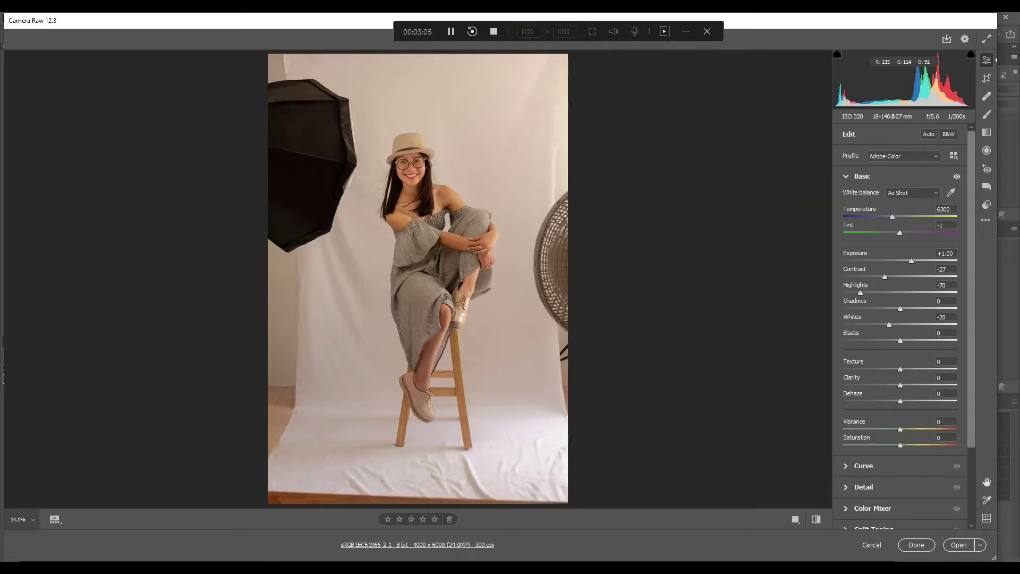
{"action": "left_click", "coordinate": [27, 519]}
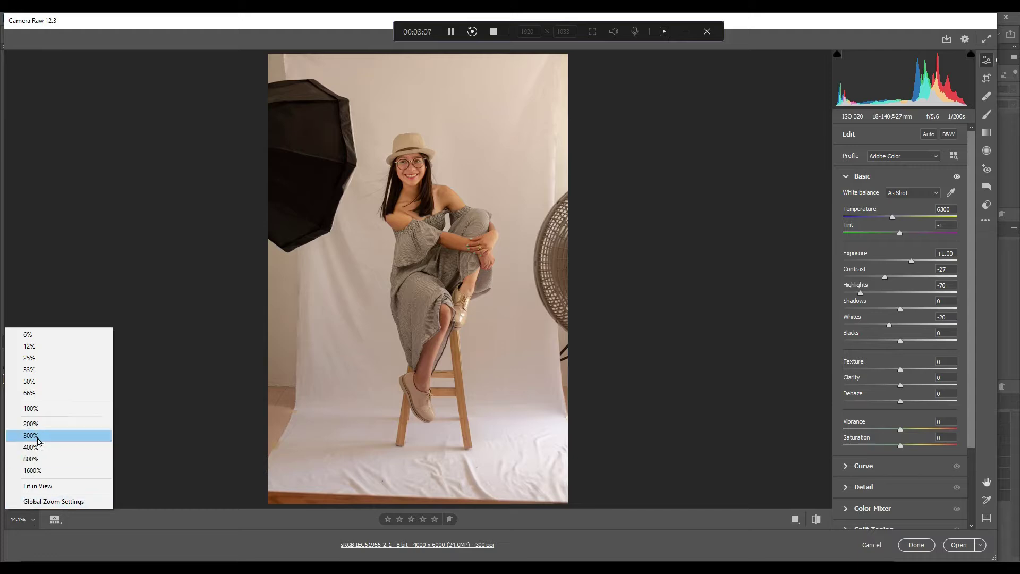
{"action": "left_click", "coordinate": [43, 412]}
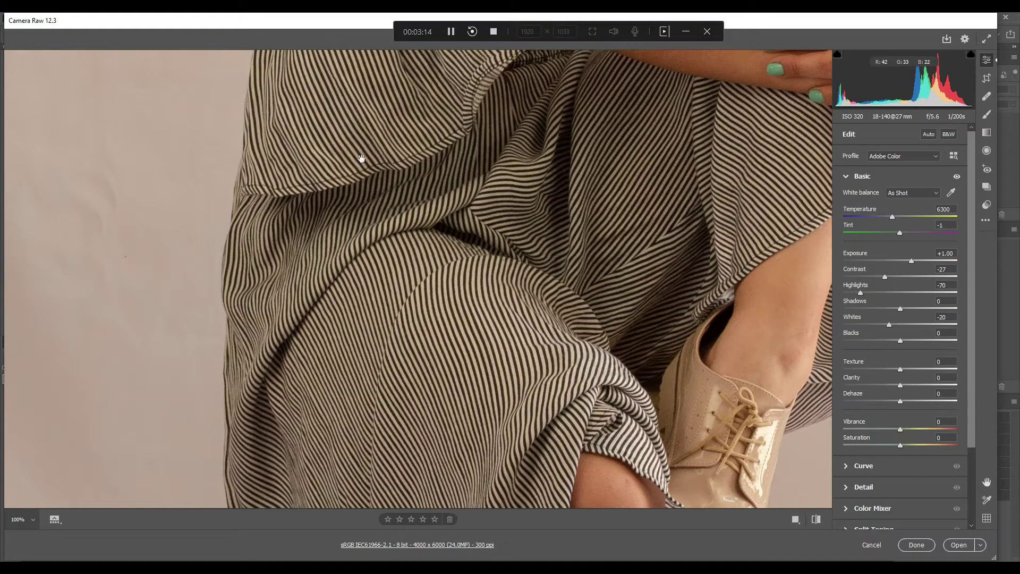
{"action": "left_click_drag", "start_coordinate": [365, 296], "coordinate": [363, 299]}
{"action": "left_click_drag", "start_coordinate": [372, 106], "coordinate": [383, 273]}
{"action": "left_click_drag", "start_coordinate": [393, 85], "coordinate": [394, 412]}
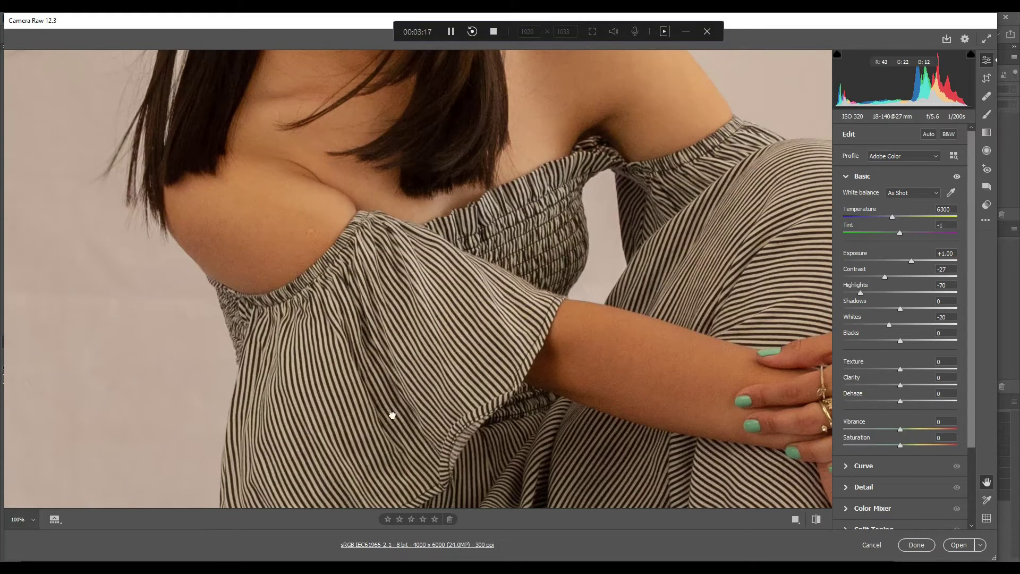
{"action": "left_click_drag", "start_coordinate": [409, 53], "coordinate": [453, 387]}
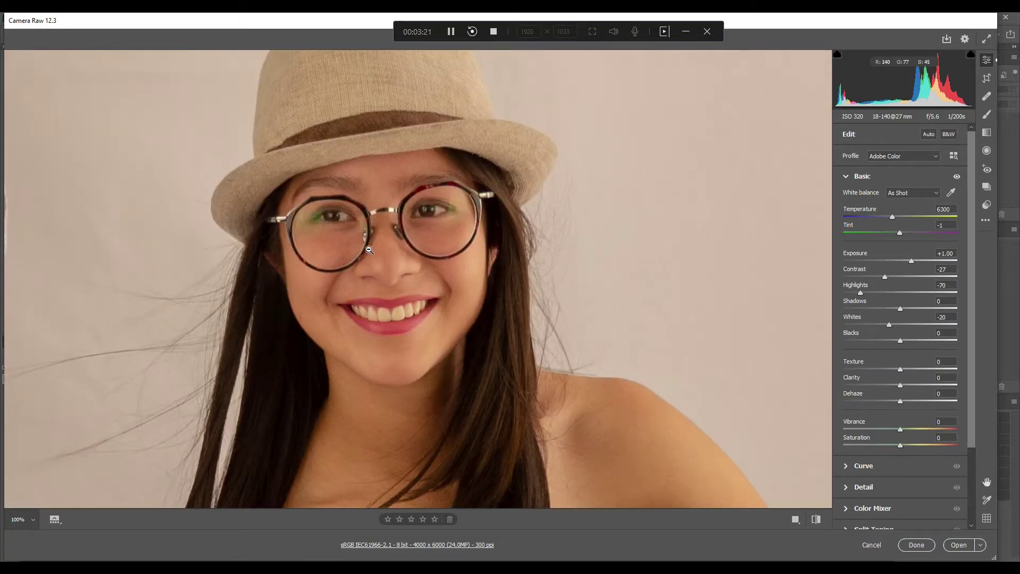
{"action": "left_click", "coordinate": [33, 518]}
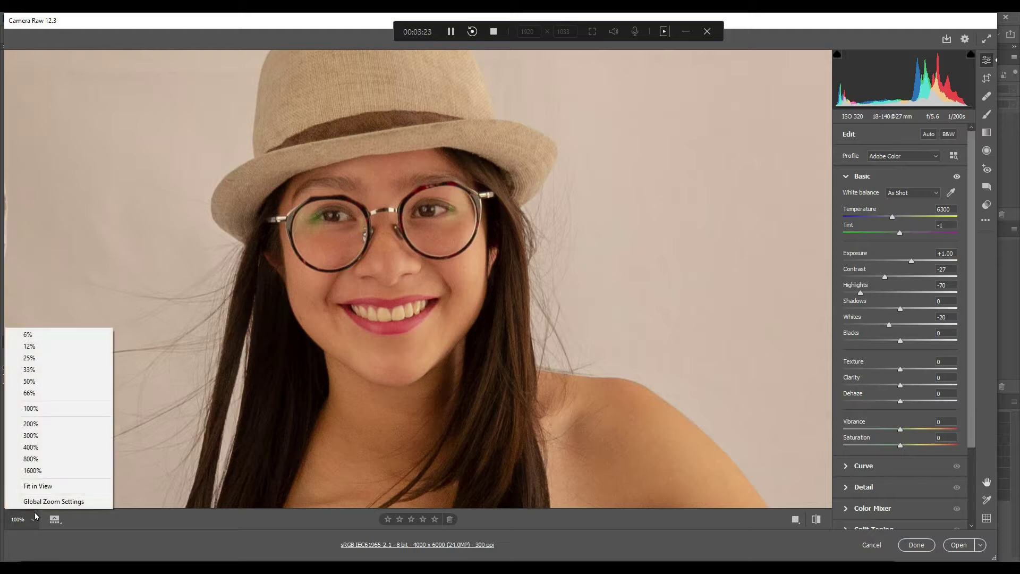
{"action": "left_click", "coordinate": [42, 424]}
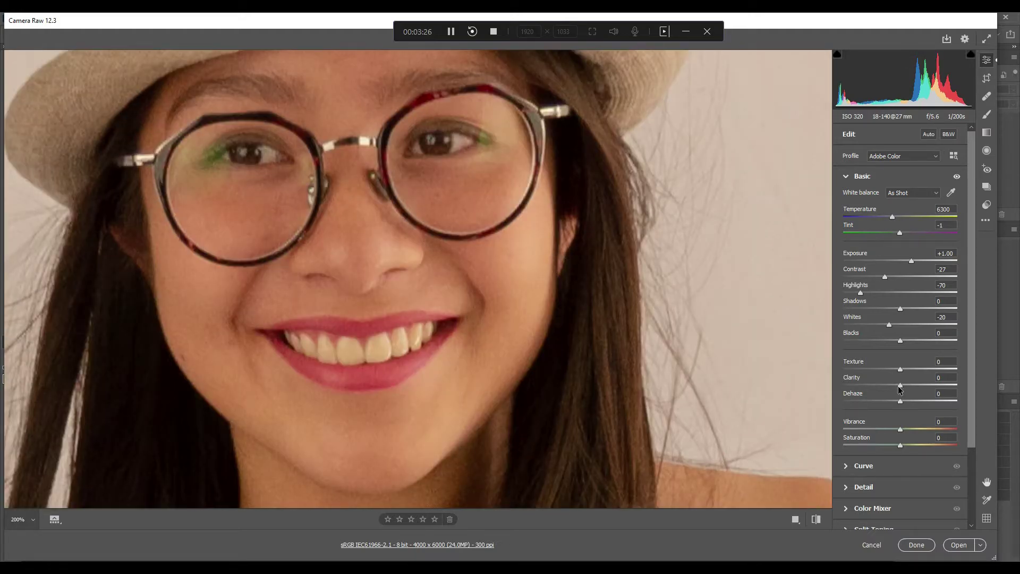
{"action": "left_click_drag", "start_coordinate": [901, 385], "coordinate": [952, 388]}
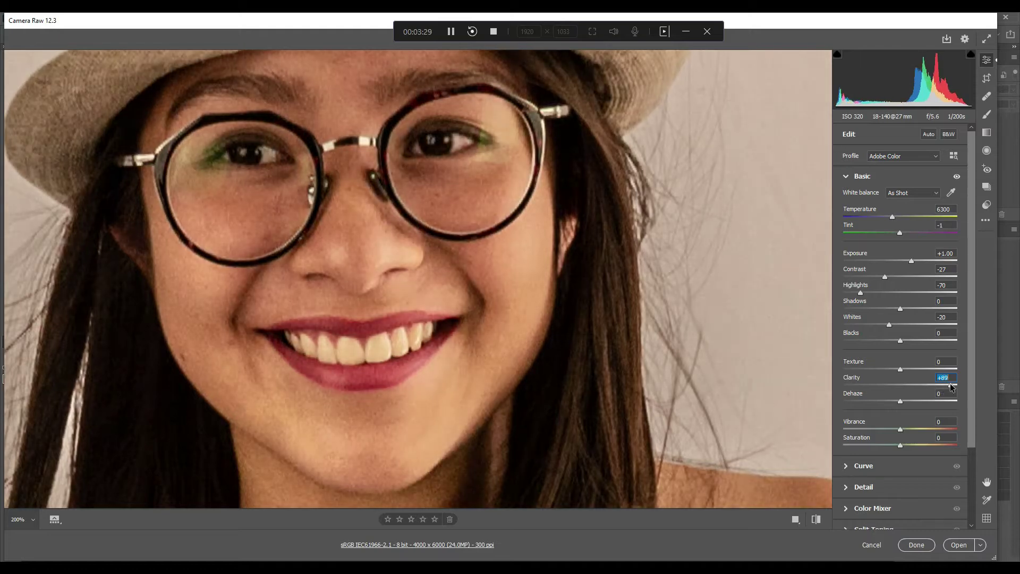
{"action": "left_click", "coordinate": [903, 386]}
{"action": "left_click_drag", "start_coordinate": [903, 390], "coordinate": [908, 388]}
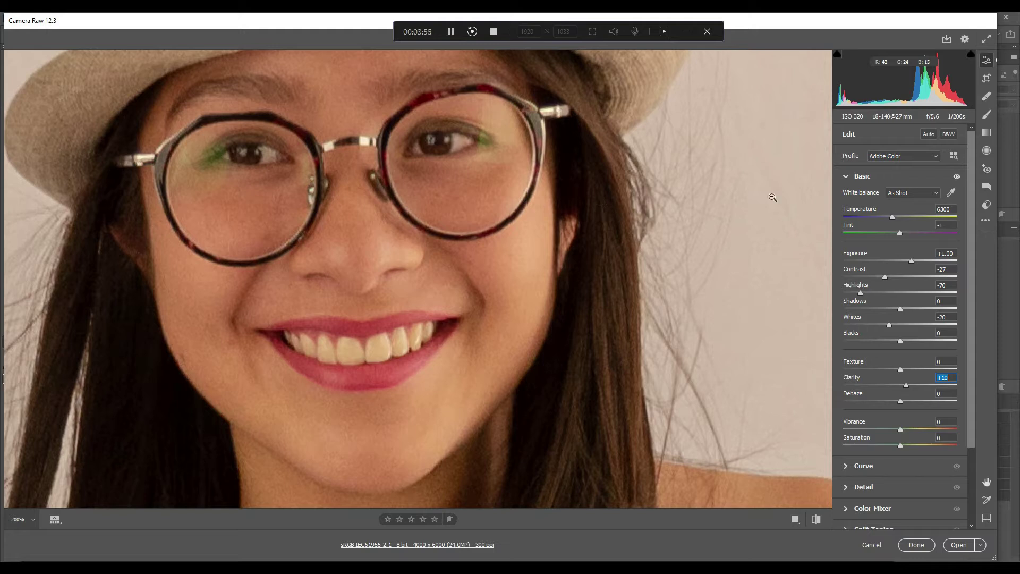
- Set the photo's noise reduction to 22 while checking the face, and return to the full-image view
{"action": "left_click", "coordinate": [847, 178]}
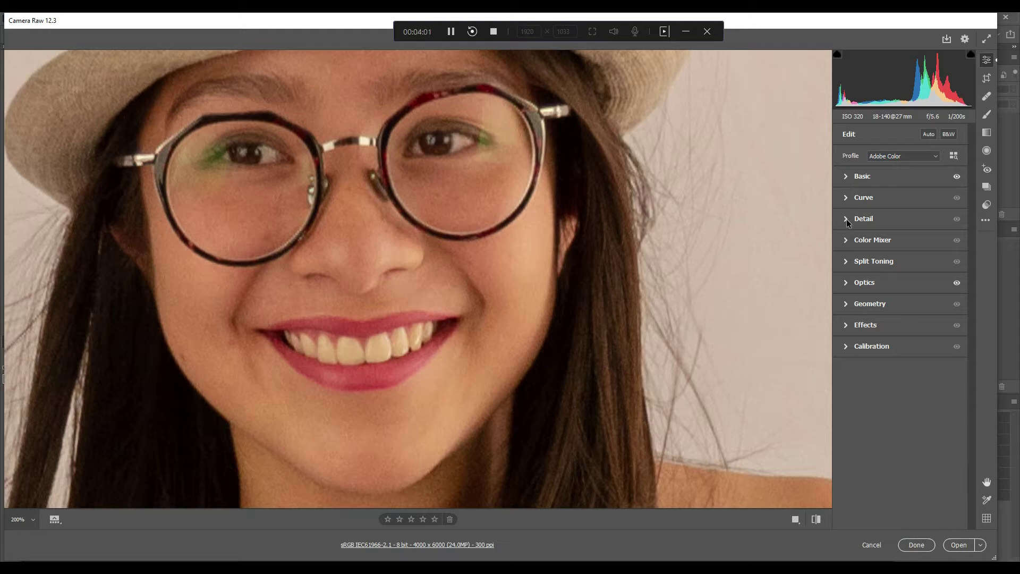
{"action": "left_click", "coordinate": [846, 219]}
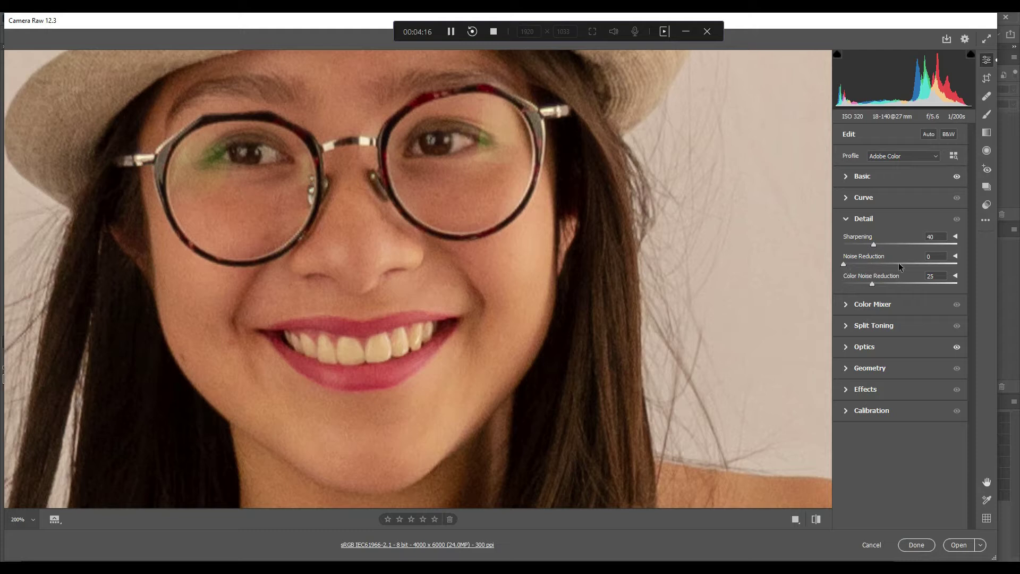
{"action": "left_click_drag", "start_coordinate": [846, 265], "coordinate": [938, 272]}
{"action": "left_click_drag", "start_coordinate": [853, 264], "coordinate": [843, 264]}
{"action": "left_click_drag", "start_coordinate": [845, 265], "coordinate": [859, 265]}
{"action": "key", "text": "Up"}
{"action": "left_click_drag", "start_coordinate": [893, 268], "coordinate": [870, 268]}
{"action": "left_click_drag", "start_coordinate": [872, 264], "coordinate": [871, 264]}
{"action": "key", "text": "alt"}
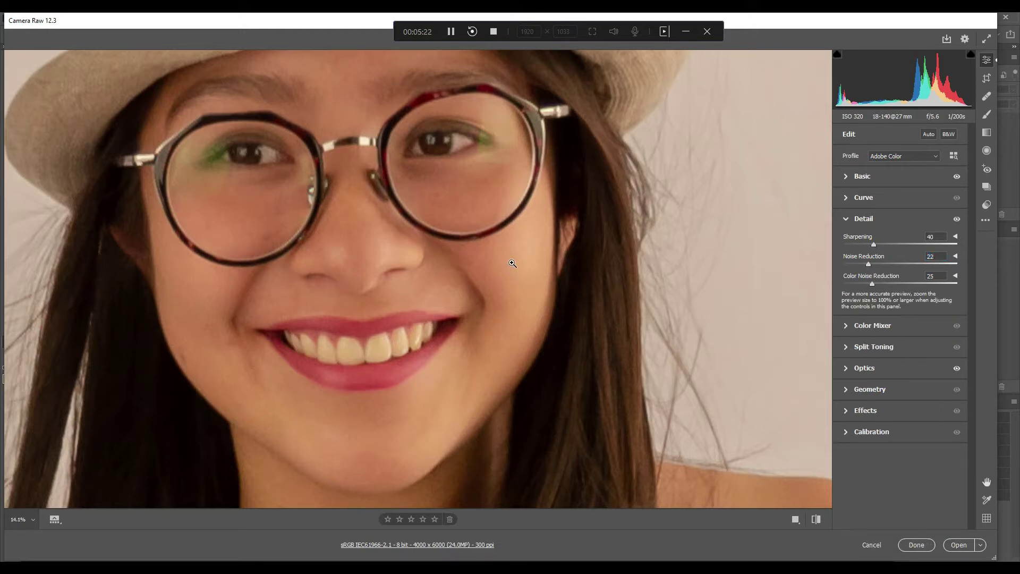
{"action": "left_click", "coordinate": [512, 263], "text": "alt"}
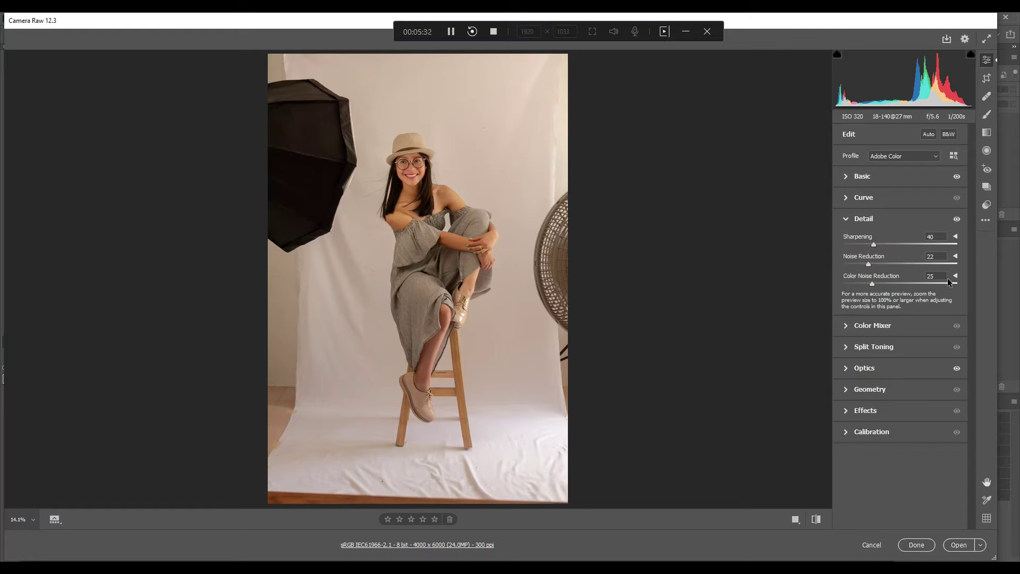
- Cool the white balance by setting the photo's temperature to 5700
{"action": "left_click", "coordinate": [845, 220]}
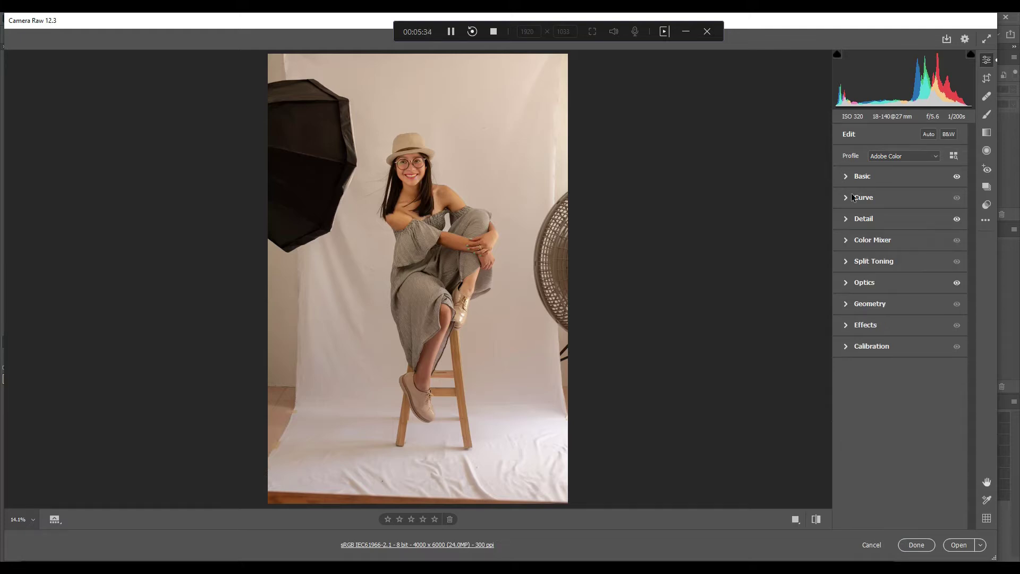
{"action": "left_click", "coordinate": [848, 176]}
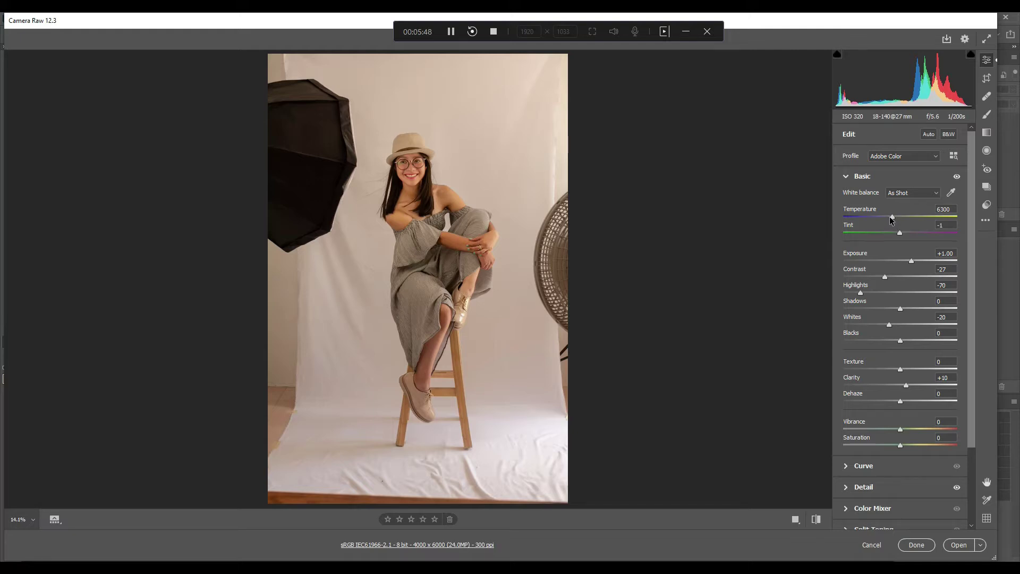
{"action": "left_click_drag", "start_coordinate": [890, 216], "coordinate": [889, 216]}
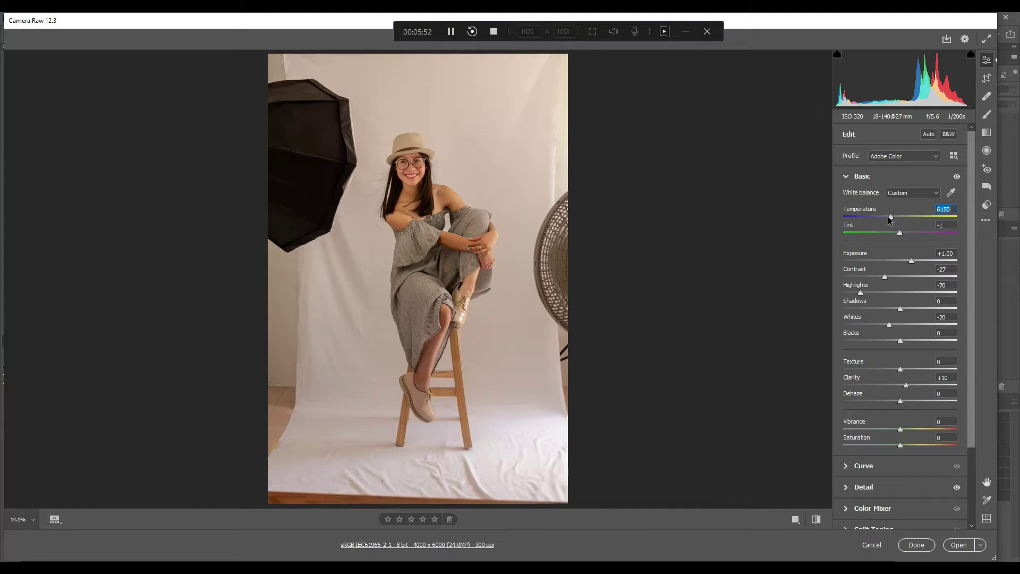
{"action": "left_click_drag", "start_coordinate": [889, 218], "coordinate": [881, 224]}
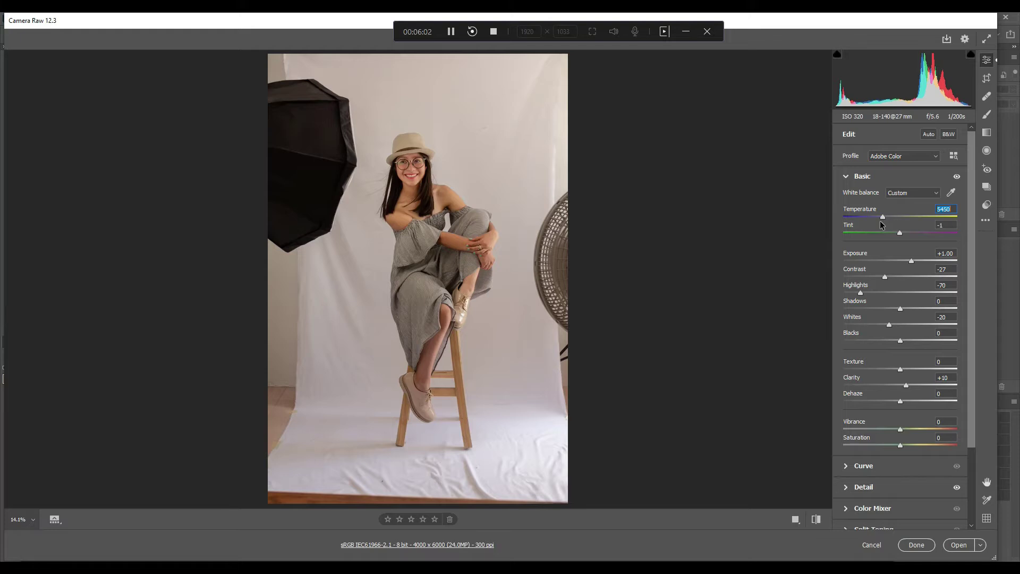
{"action": "key", "text": "Up"}
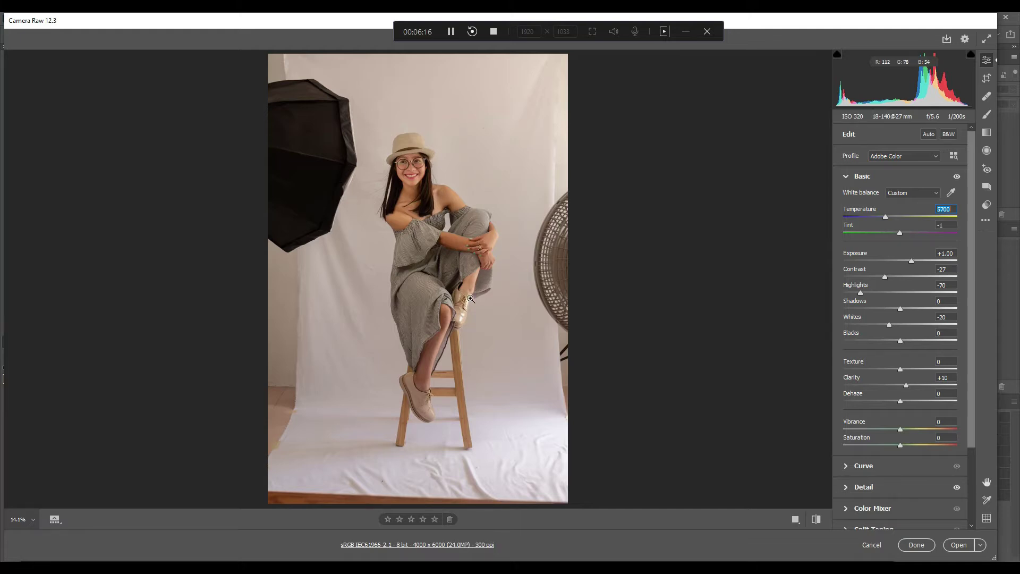
- Draw a radial filter as a tilted ellipse around the woman's shaded lower leg, from the knee down to the ankle
{"action": "left_click", "coordinate": [436, 345]}
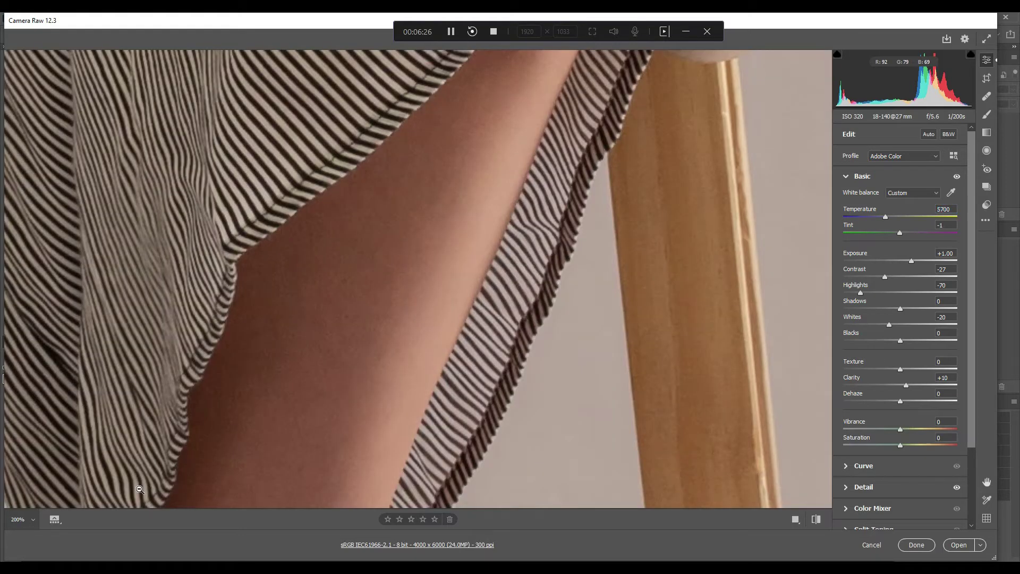
{"action": "left_click", "coordinate": [268, 359], "text": "alt"}
{"action": "left_click", "coordinate": [23, 519]}
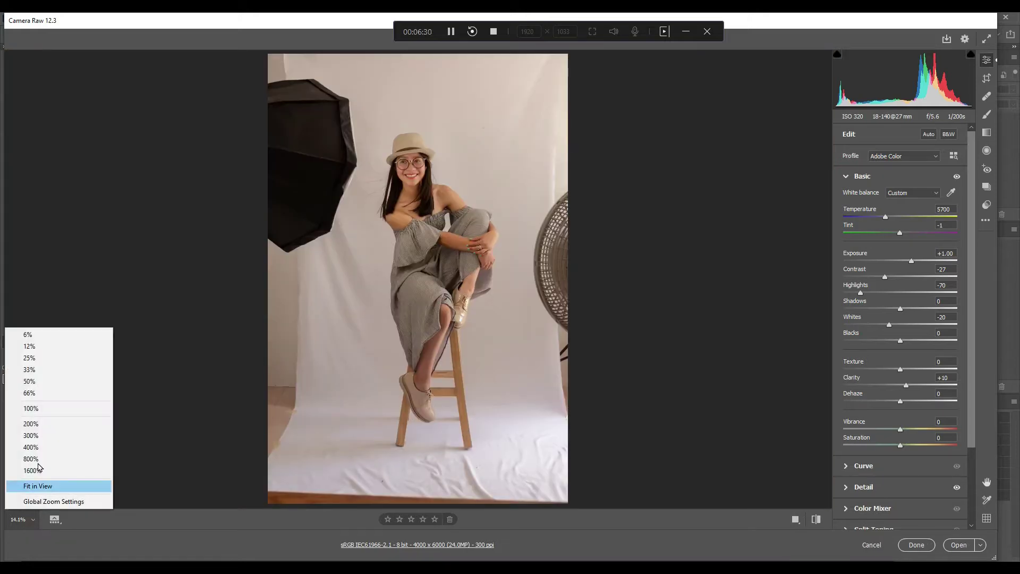
{"action": "left_click", "coordinate": [52, 394]}
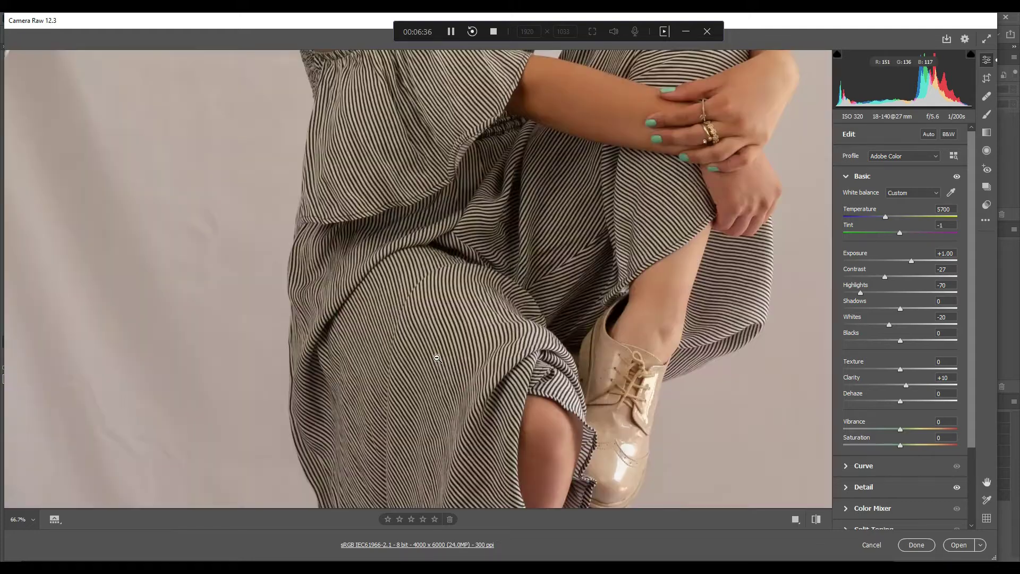
{"action": "key", "text": "h"}
{"action": "left_click_drag", "start_coordinate": [463, 391], "coordinate": [425, 175]}
{"action": "left_click_drag", "start_coordinate": [425, 287], "coordinate": [446, 163]}
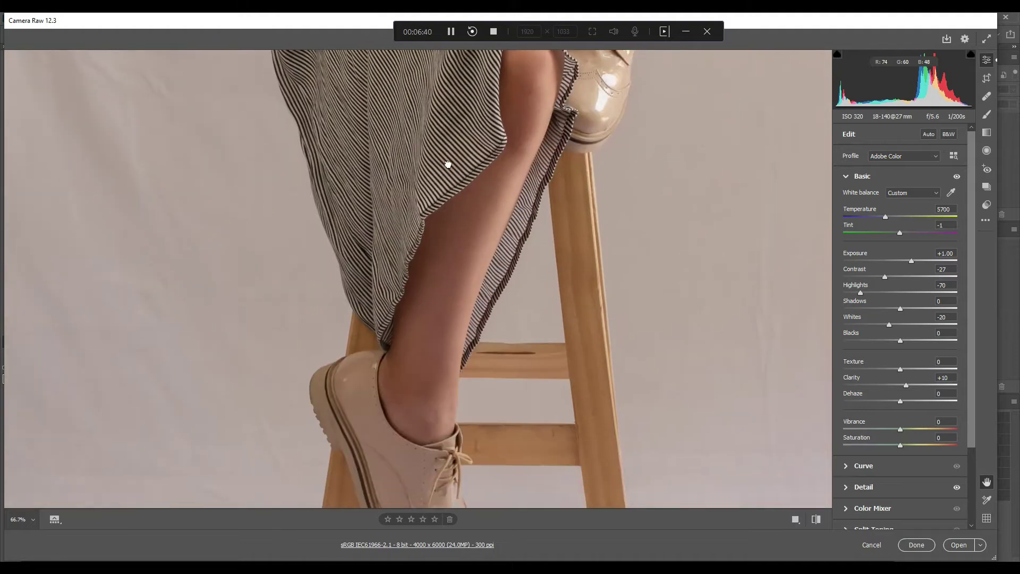
{"action": "left_click_drag", "start_coordinate": [435, 234], "coordinate": [436, 194]}
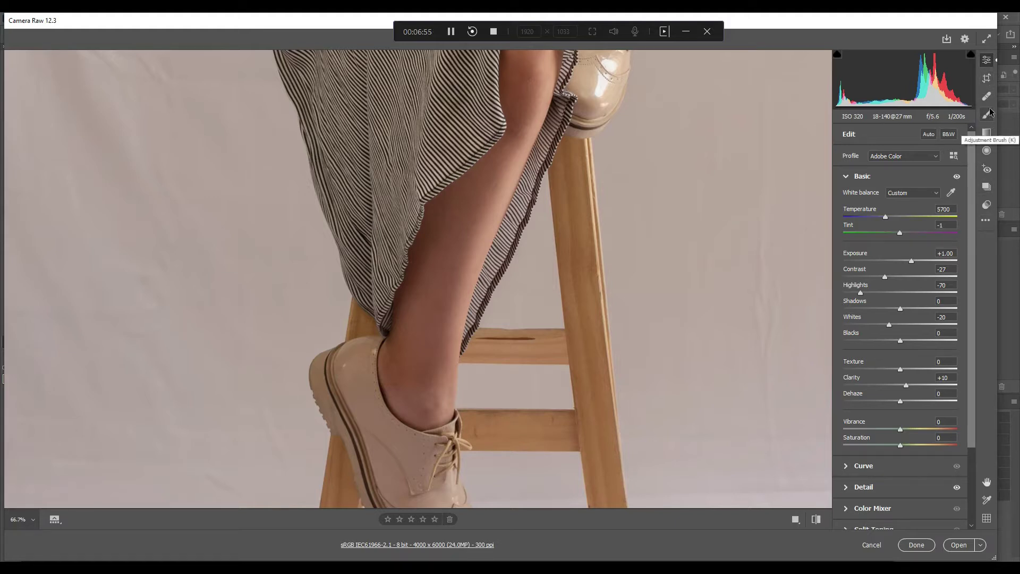
{"action": "left_click", "coordinate": [987, 152]}
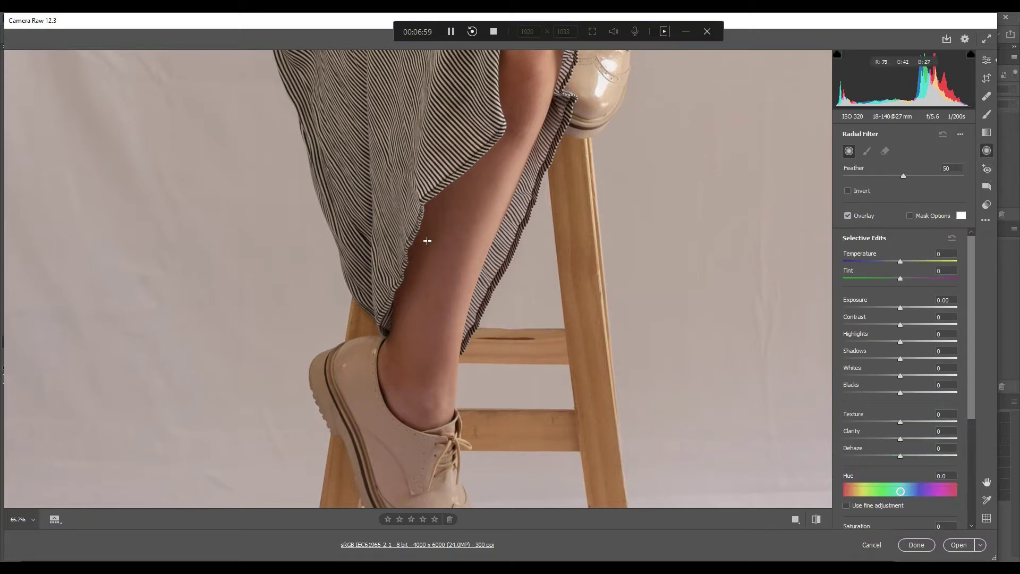
{"action": "left_click_drag", "start_coordinate": [473, 178], "coordinate": [537, 329]}
{"action": "left_click_drag", "start_coordinate": [567, 251], "coordinate": [550, 266]}
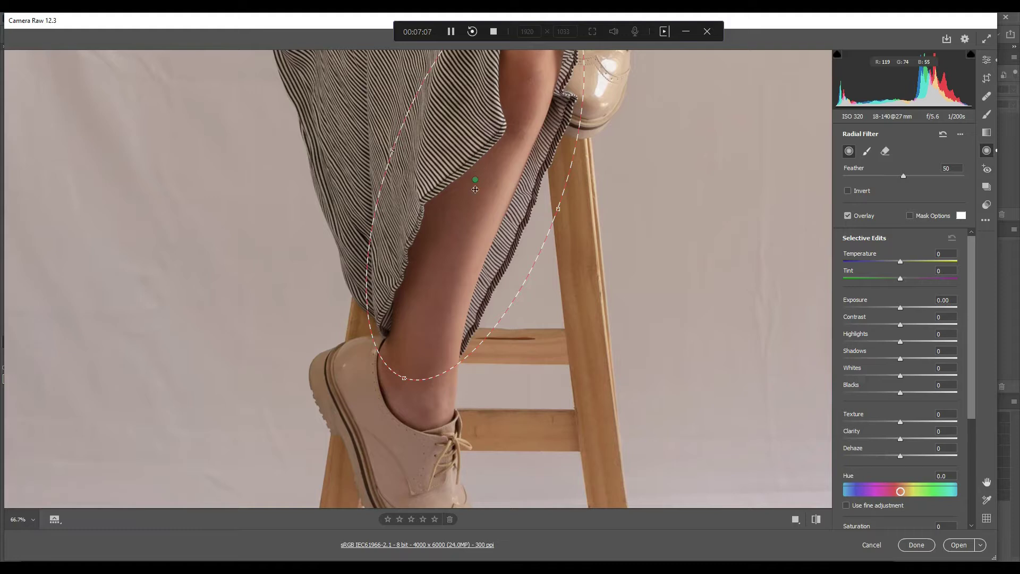
{"action": "left_click_drag", "start_coordinate": [475, 179], "coordinate": [468, 207]}
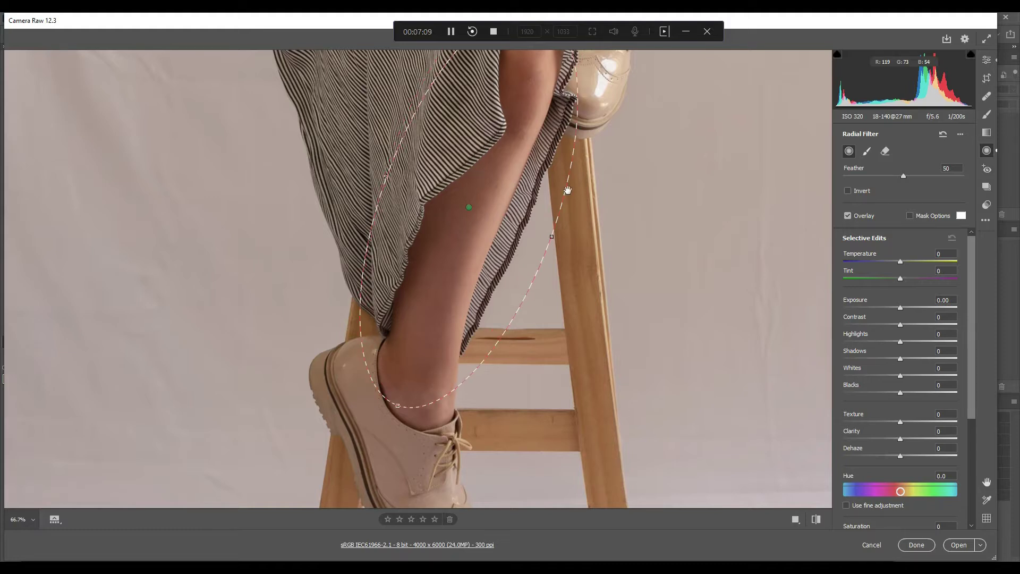
{"action": "key", "text": "space"}
{"action": "left_click_drag", "start_coordinate": [564, 194], "coordinate": [542, 233]}
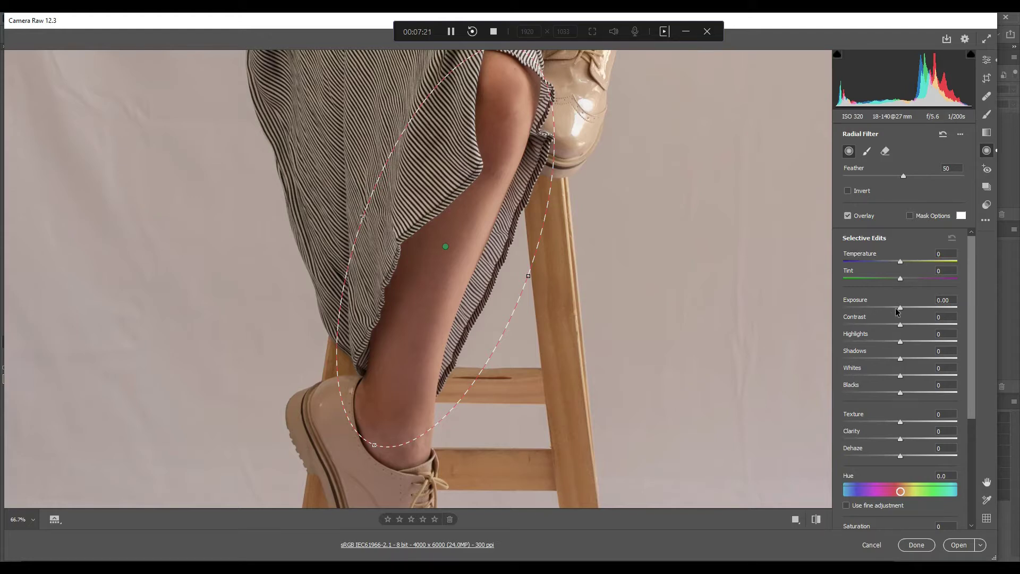
- Set the leg's radial filter to exposure +0.35 and contrast -15, comparing stronger and weaker contrast
{"action": "left_click_drag", "start_coordinate": [902, 312], "coordinate": [907, 313]}
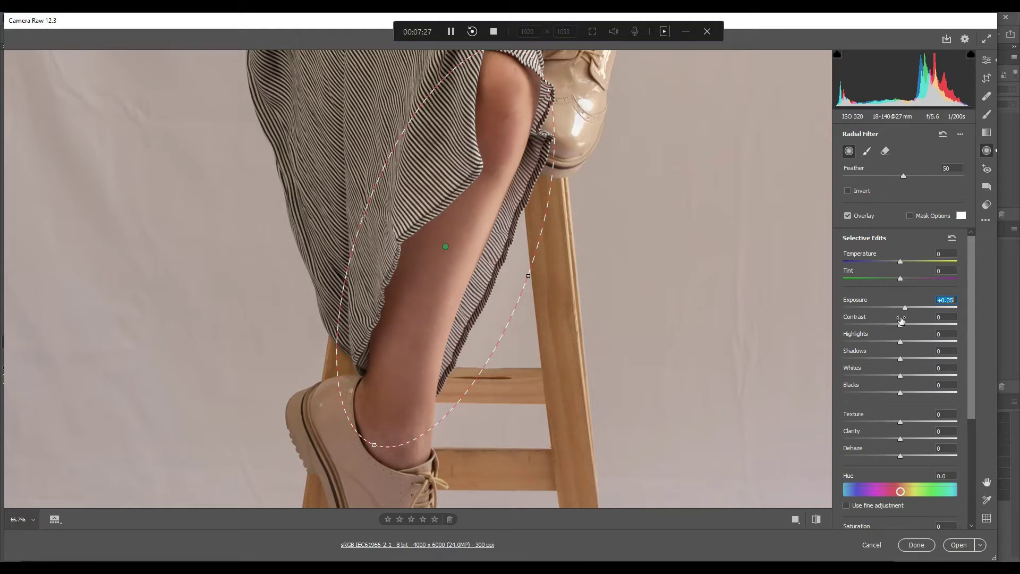
{"action": "left_click_drag", "start_coordinate": [901, 326], "coordinate": [943, 326]}
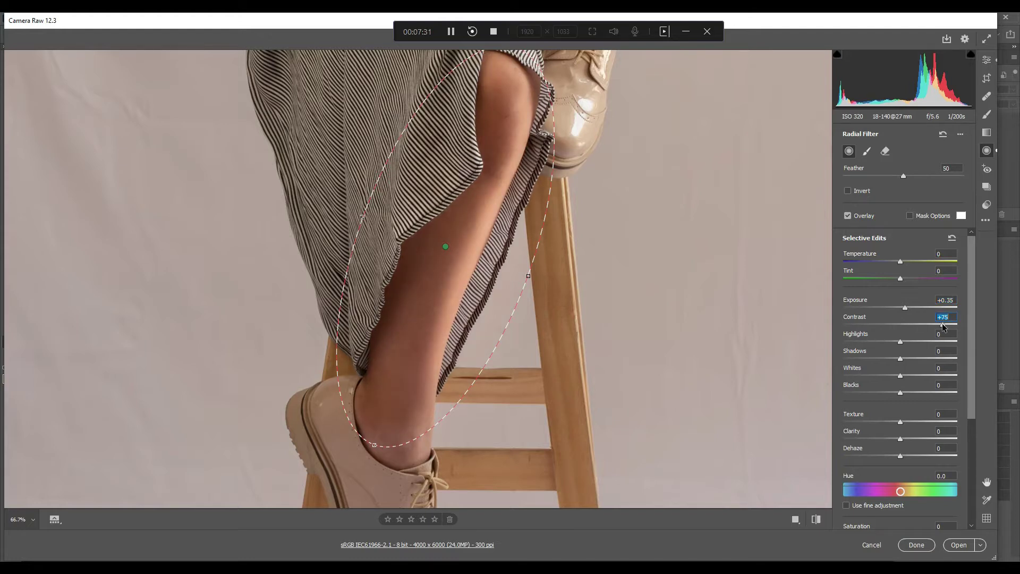
{"action": "left_click_drag", "start_coordinate": [943, 327], "coordinate": [885, 329]}
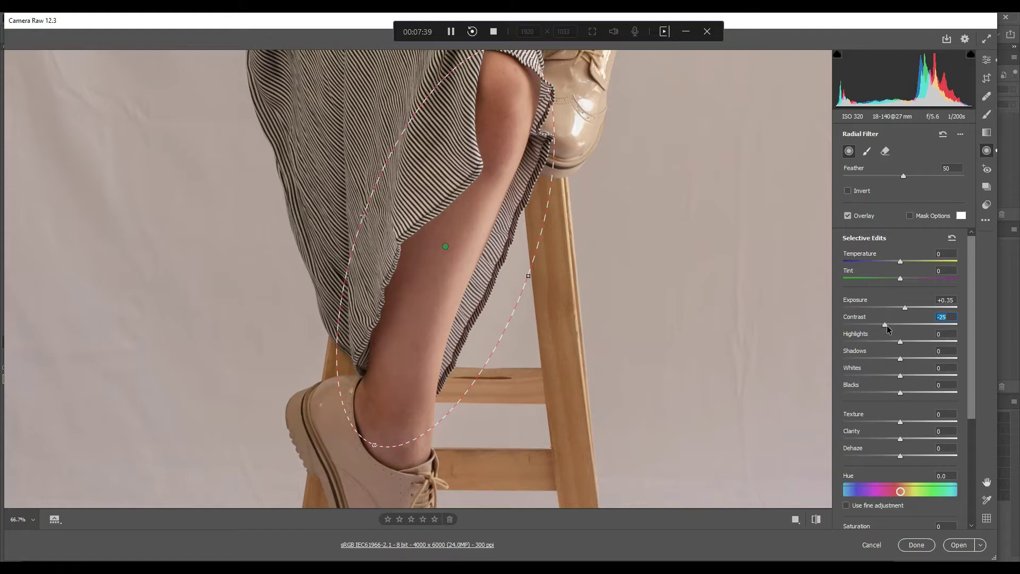
{"action": "left_click_drag", "start_coordinate": [891, 327], "coordinate": [892, 327]}
- Lower the leg filter's highlights to -20 and its shadows to -22
{"action": "left_click_drag", "start_coordinate": [900, 344], "coordinate": [952, 347]}
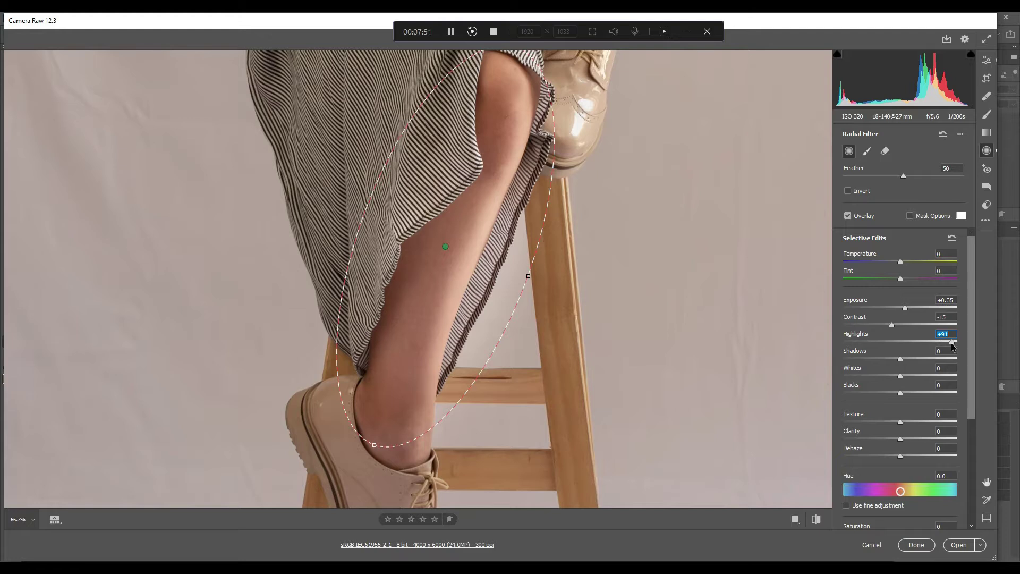
{"action": "left_click_drag", "start_coordinate": [952, 345], "coordinate": [851, 348]}
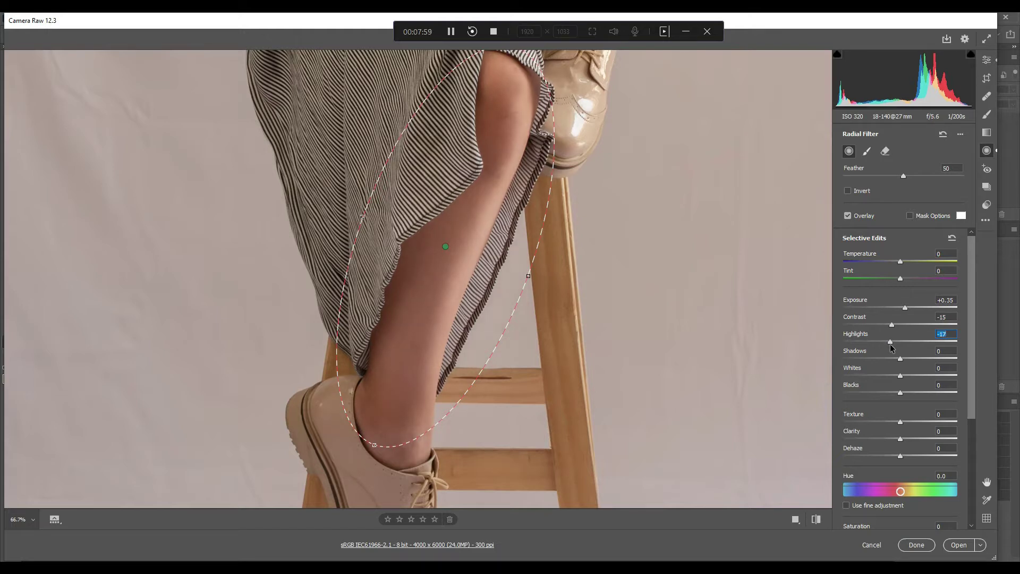
{"action": "left_click_drag", "start_coordinate": [892, 348], "coordinate": [891, 348]}
{"action": "mouse_move", "coordinate": [903, 359]}
{"action": "left_mouse_down"}
{"action": "mouse_move", "coordinate": [953, 365]}
{"action": "mouse_move", "coordinate": [847, 361]}
{"action": "mouse_move", "coordinate": [892, 363]}
{"action": "left_mouse_up"}
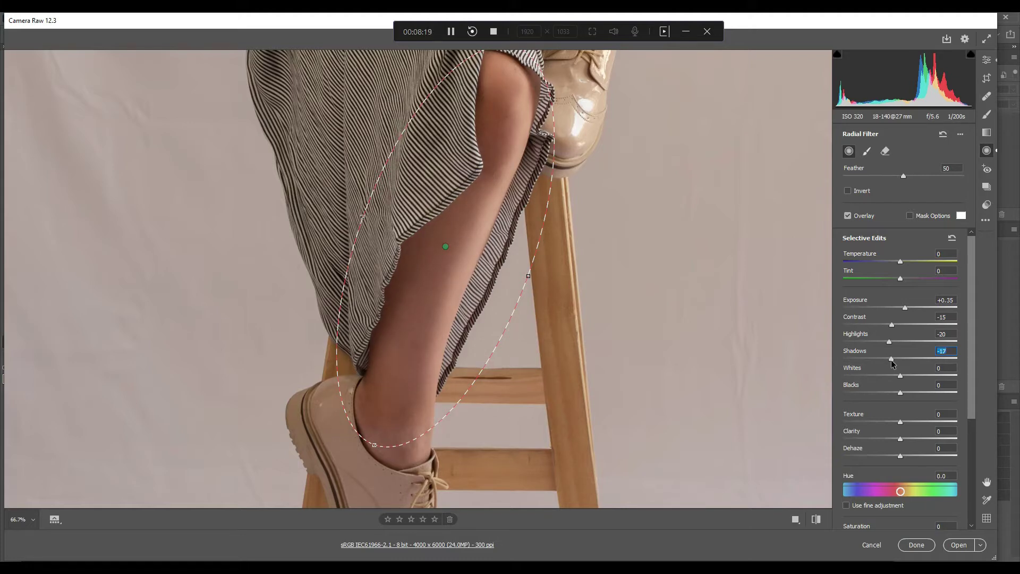
{"action": "left_click_drag", "start_coordinate": [891, 363], "coordinate": [889, 360]}
- Warm the leg filter's temperature to +9 and return to editing the whole photo in the full-image view
{"action": "left_click_drag", "start_coordinate": [902, 265], "coordinate": [885, 267]}
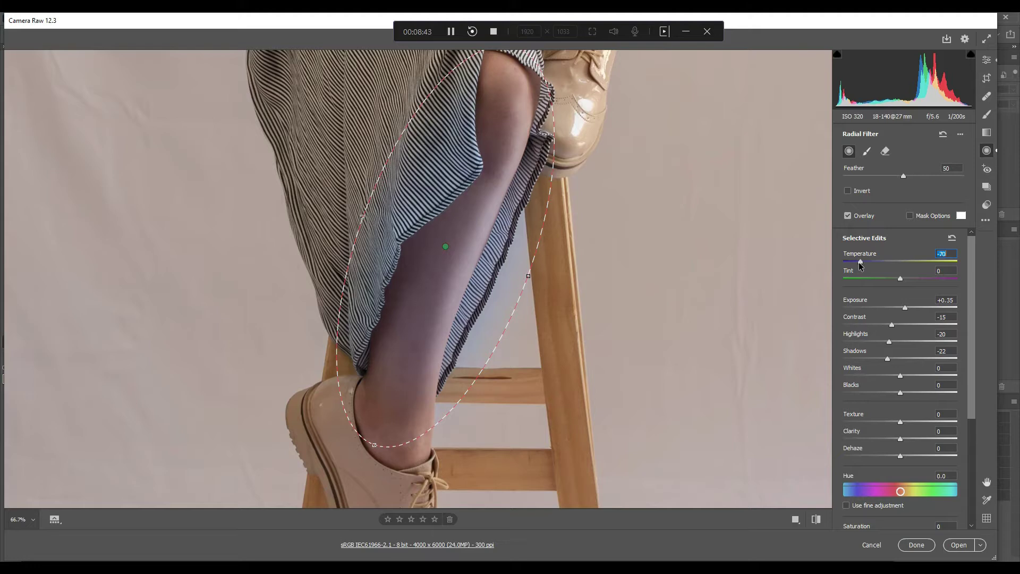
{"action": "left_click_drag", "start_coordinate": [860, 263], "coordinate": [877, 268]}
{"action": "left_click", "coordinate": [911, 264]}
{"action": "left_click_drag", "start_coordinate": [910, 263], "coordinate": [912, 264]}
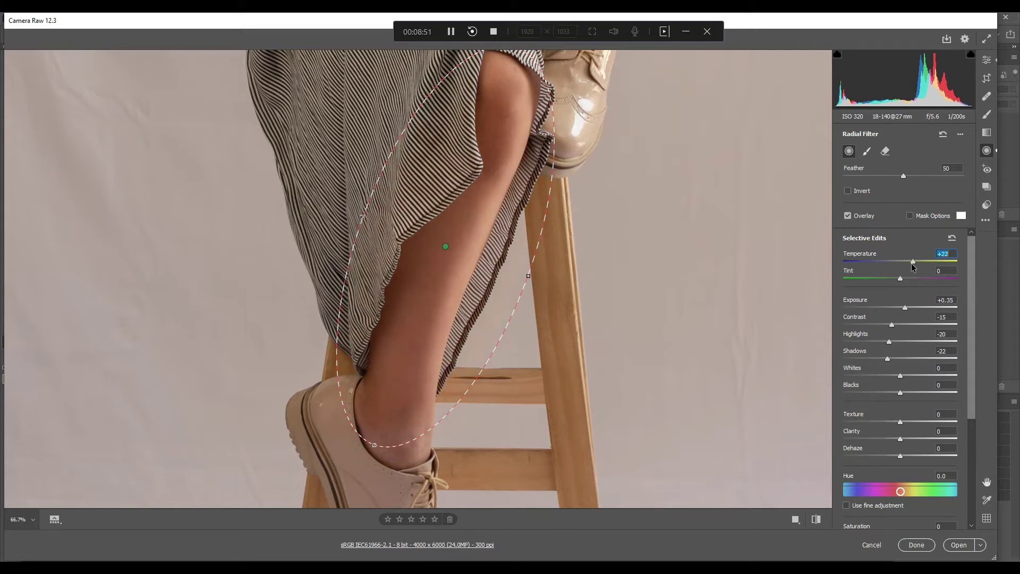
{"action": "left_click_drag", "start_coordinate": [912, 263], "coordinate": [906, 267]}
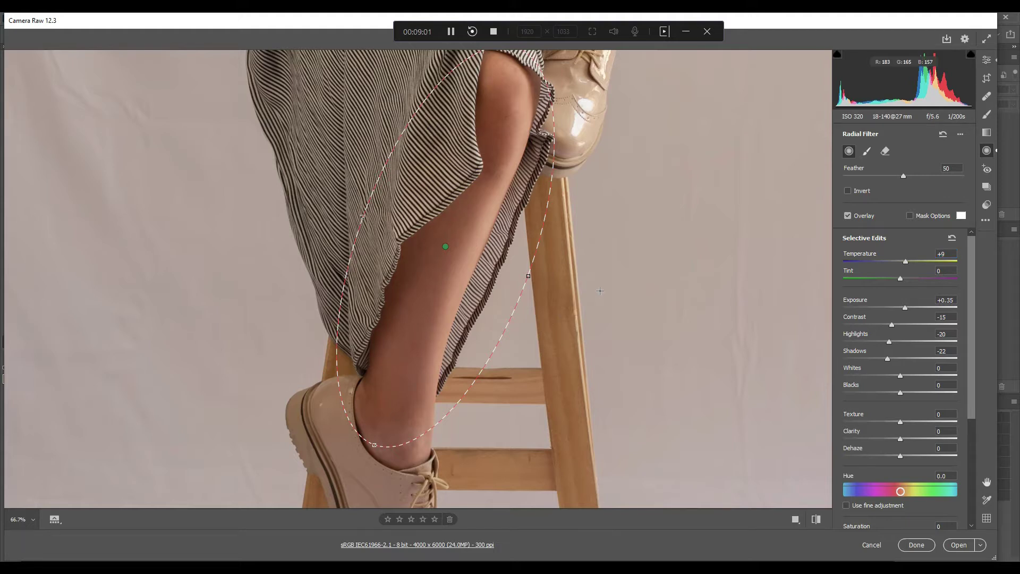
{"action": "key", "text": "e"}
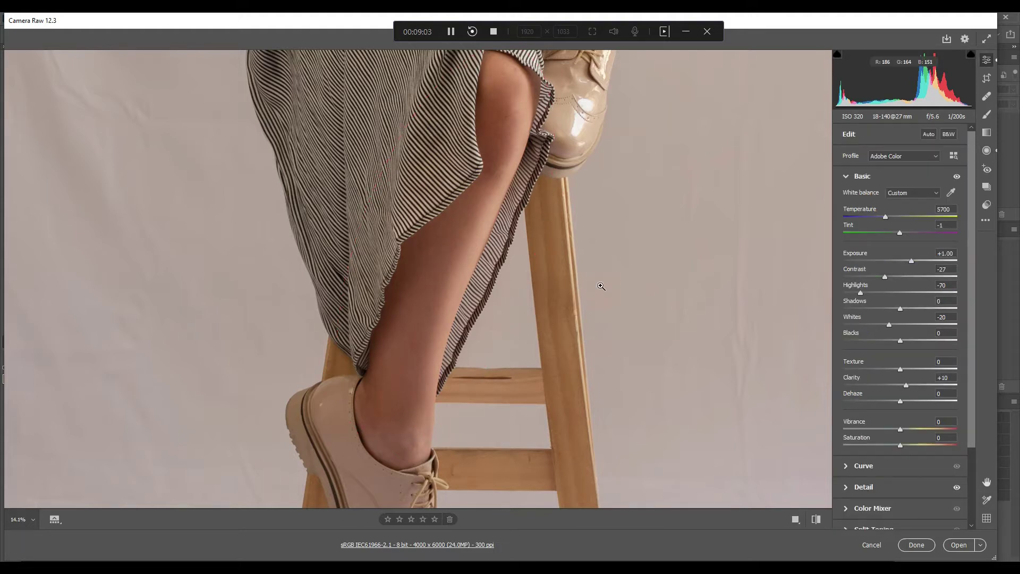
{"action": "left_click", "coordinate": [601, 286], "text": "alt"}
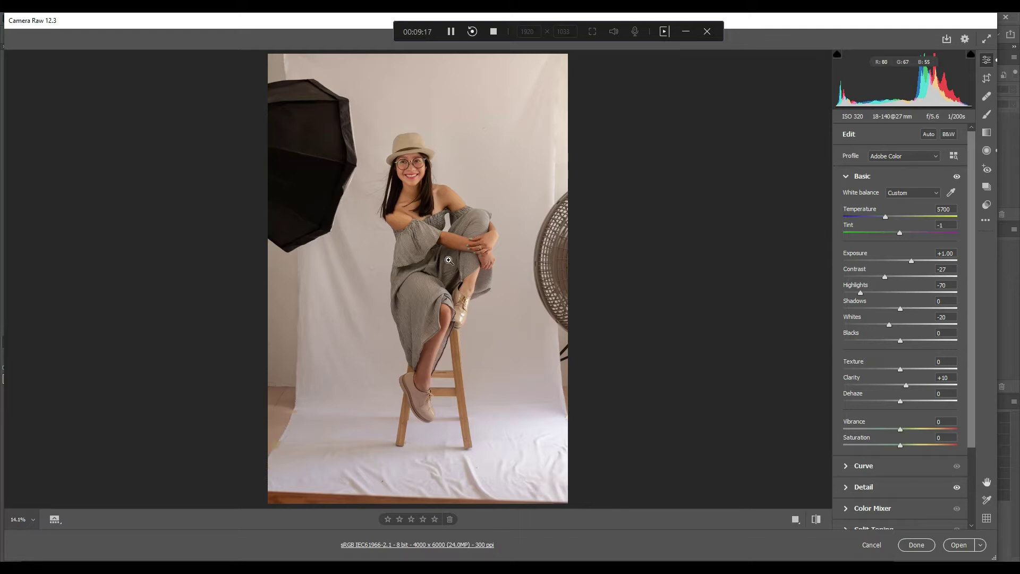
- Add a graduated filter covering the lower half of the photo and set its temperature to +13
{"action": "left_click", "coordinate": [987, 133]}
{"action": "left_click_drag", "start_coordinate": [421, 306], "coordinate": [419, 254]}
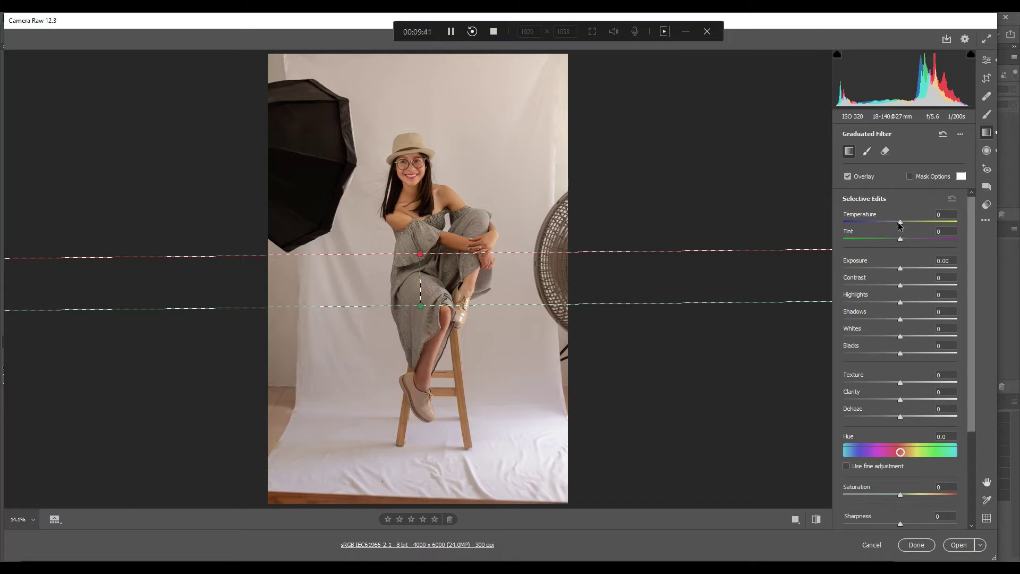
{"action": "left_click_drag", "start_coordinate": [898, 225], "coordinate": [841, 228]}
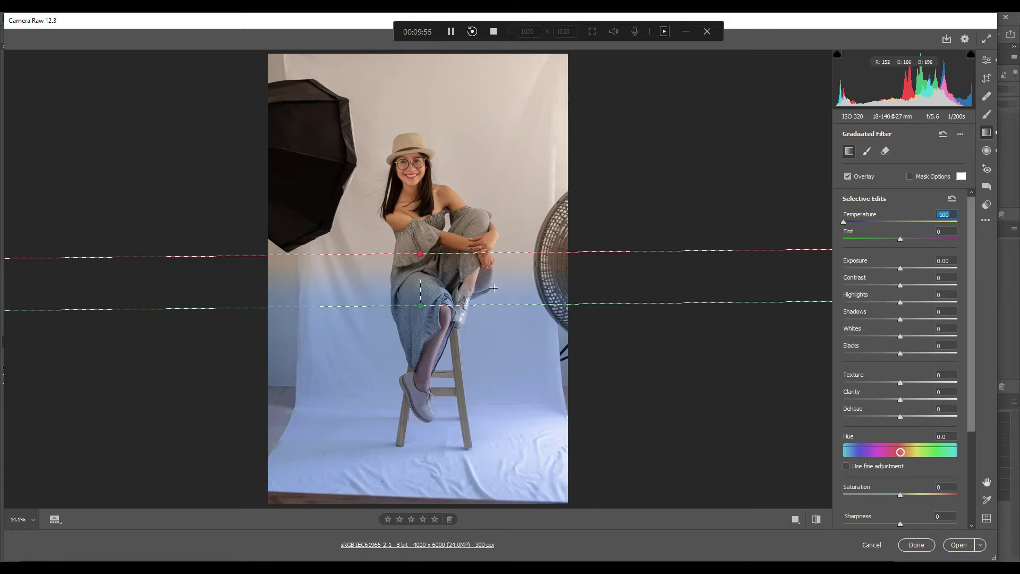
{"action": "left_click", "coordinate": [908, 222]}
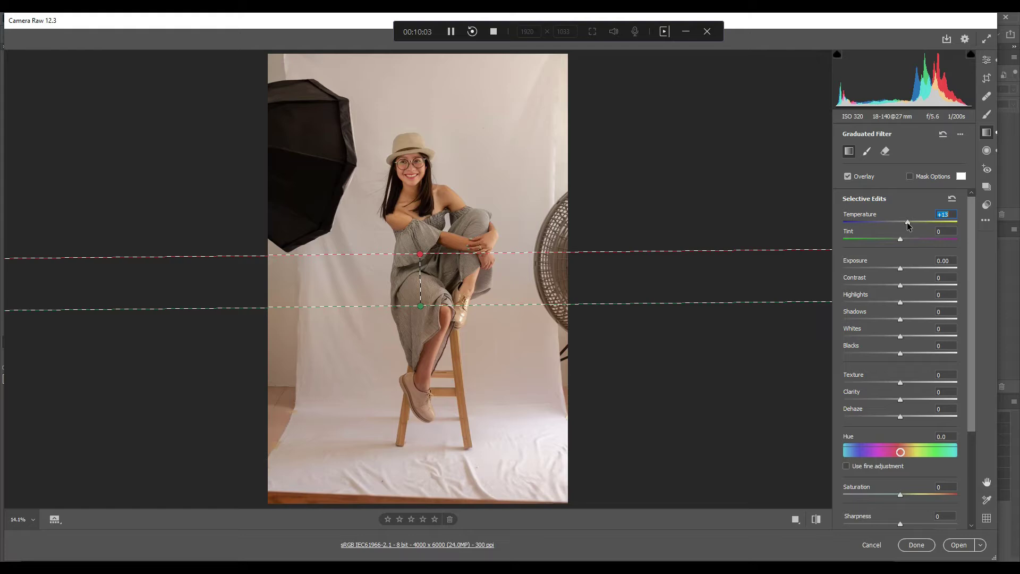
- Set the graduated filter's exposure to +0.20 and its contrast to -3
{"action": "left_click", "coordinate": [903, 268]}
{"action": "left_click_drag", "start_coordinate": [903, 269], "coordinate": [903, 269]}
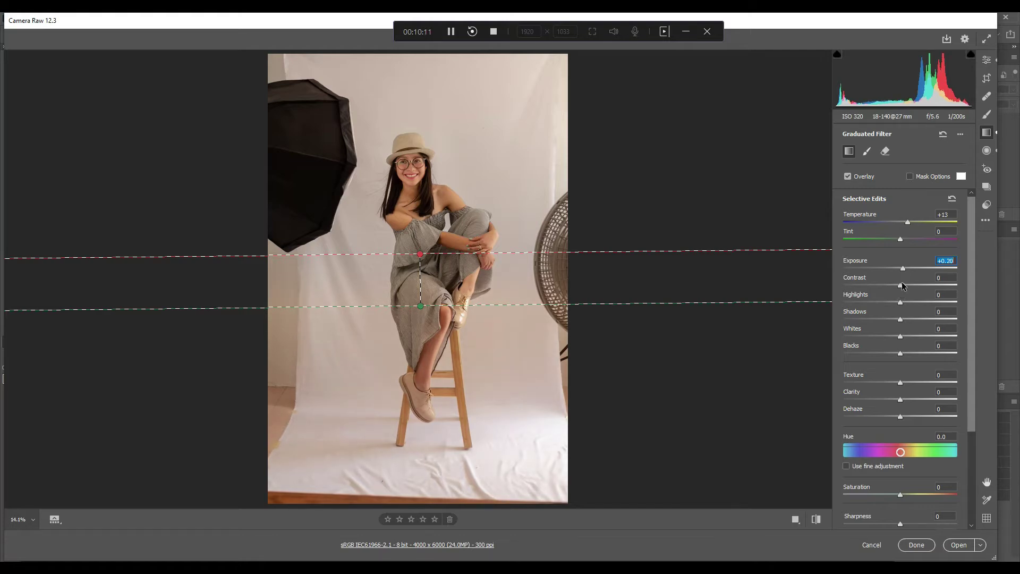
{"action": "mouse_move", "coordinate": [900, 286]}
{"action": "left_mouse_down"}
{"action": "mouse_move", "coordinate": [848, 300]}
{"action": "mouse_move", "coordinate": [953, 289]}
{"action": "mouse_move", "coordinate": [901, 291]}
{"action": "left_mouse_up"}
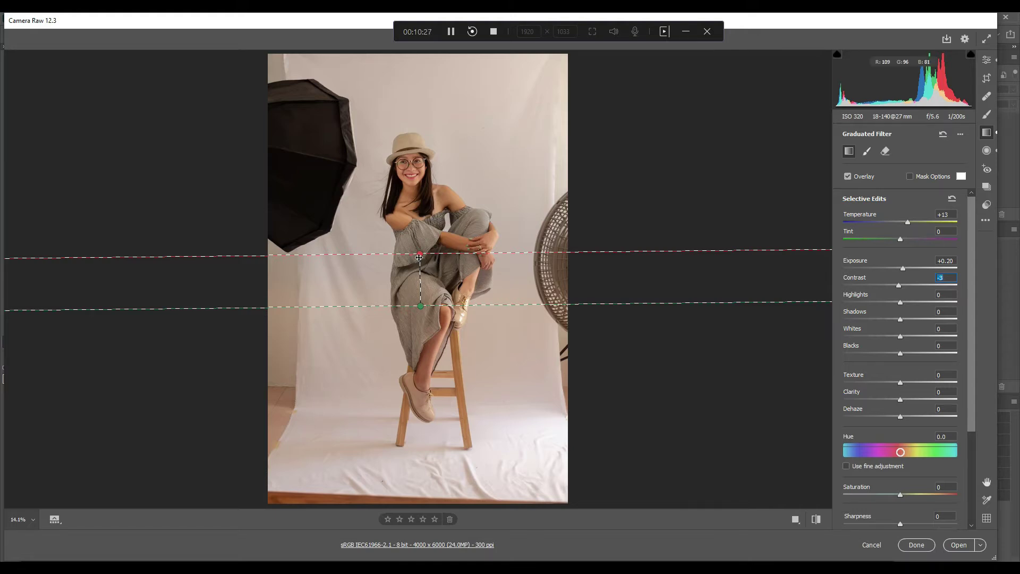
- Shift both boundaries of the graduated filter upward so its transition runs from the woman's chest to her knees, and finish the filter
{"action": "left_click_drag", "start_coordinate": [420, 255], "coordinate": [422, 235]}
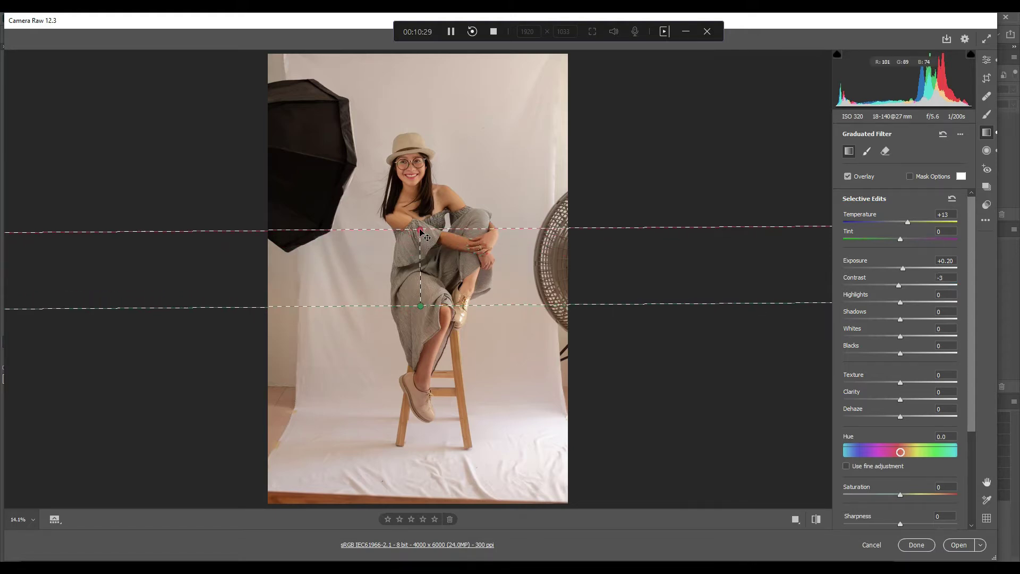
{"action": "left_click_drag", "start_coordinate": [421, 307], "coordinate": [420, 288]}
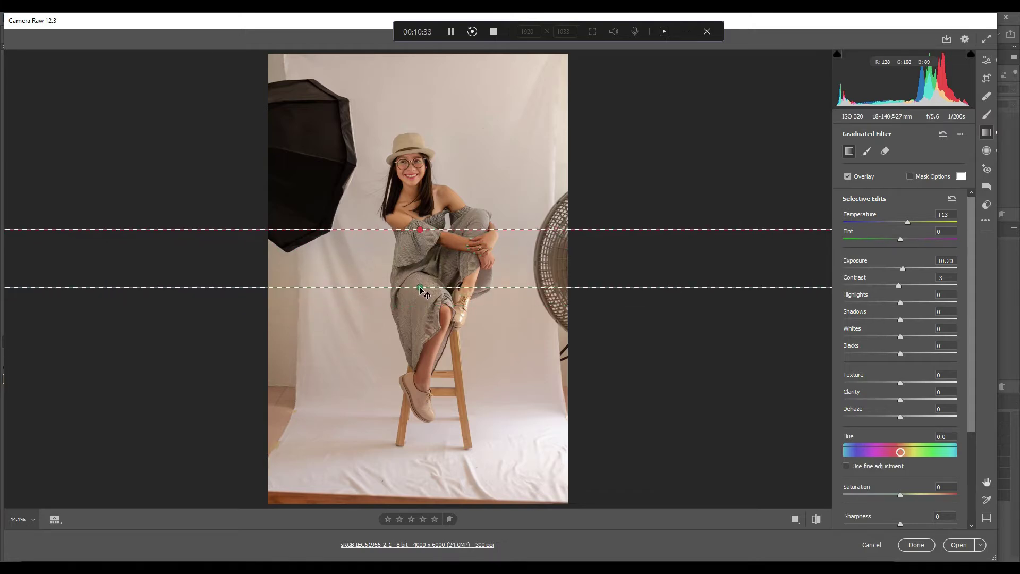
{"action": "left_click_drag", "start_coordinate": [419, 229], "coordinate": [419, 224]}
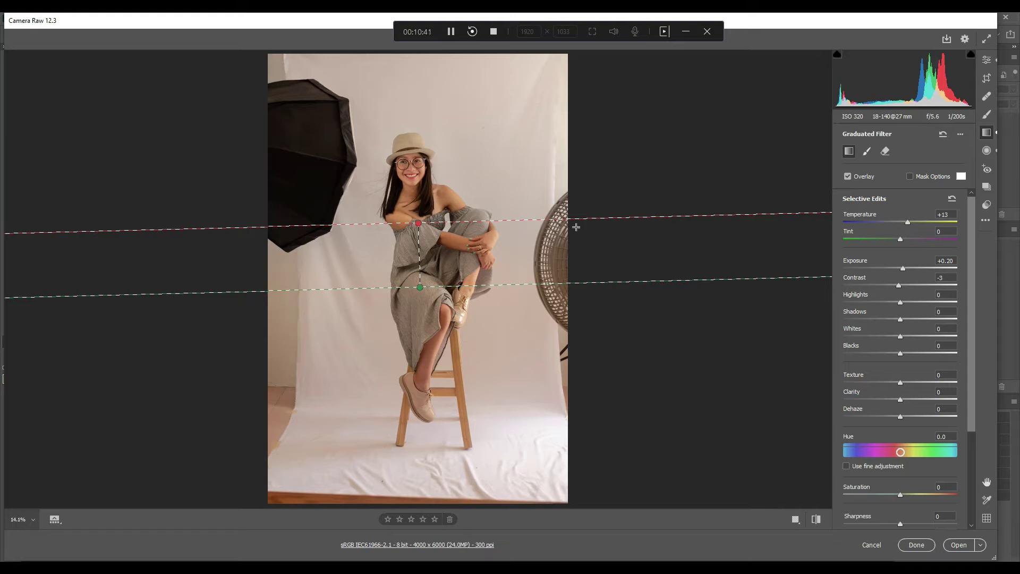
{"action": "left_click", "coordinate": [606, 182]}
{"action": "left_click_drag", "start_coordinate": [585, 196], "coordinate": [615, 196]}
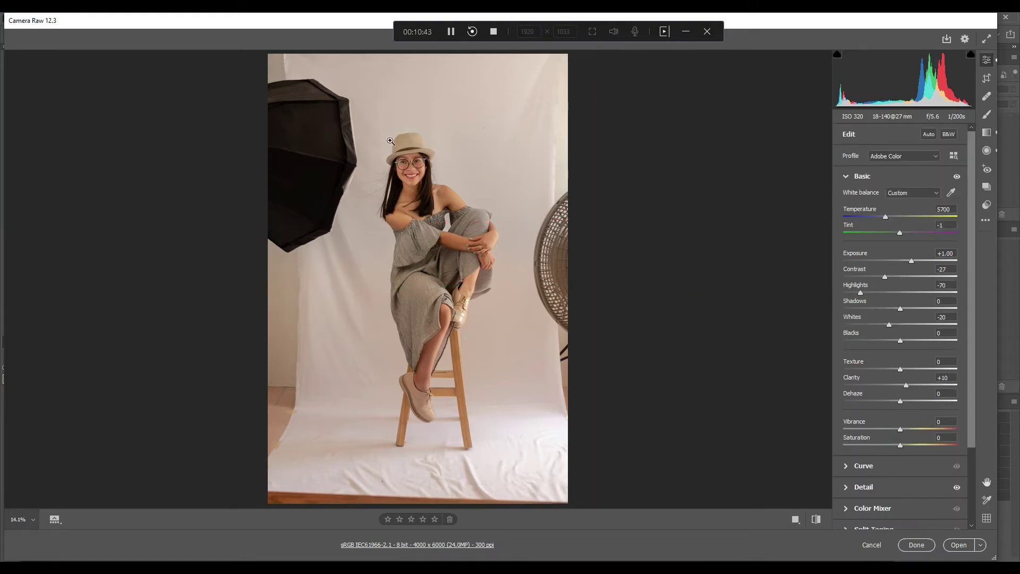
- Examine the woman from the hat downward at 200% magnification to check the developed detail
{"action": "key", "text": "z"}
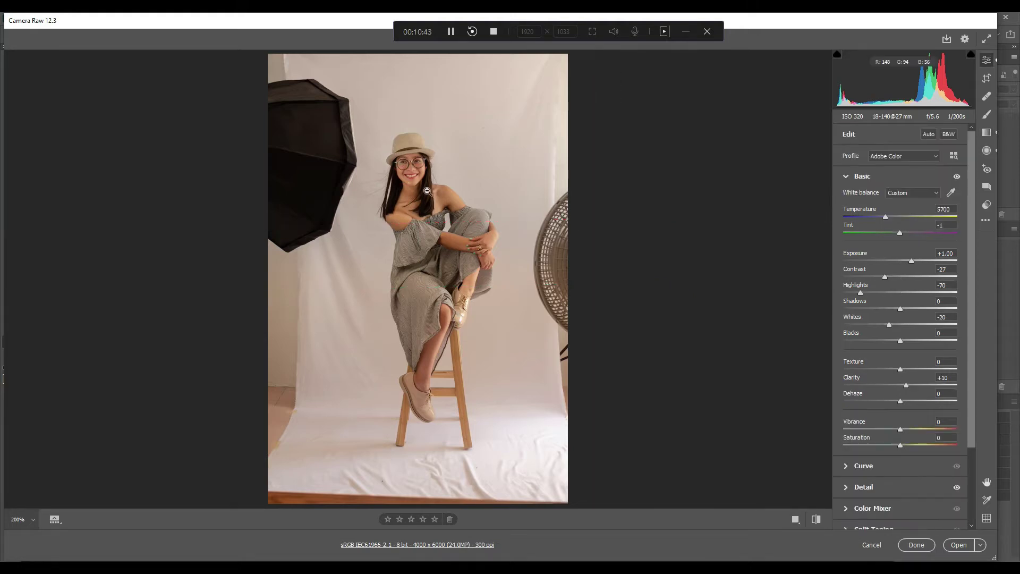
{"action": "left_click", "coordinate": [459, 230]}
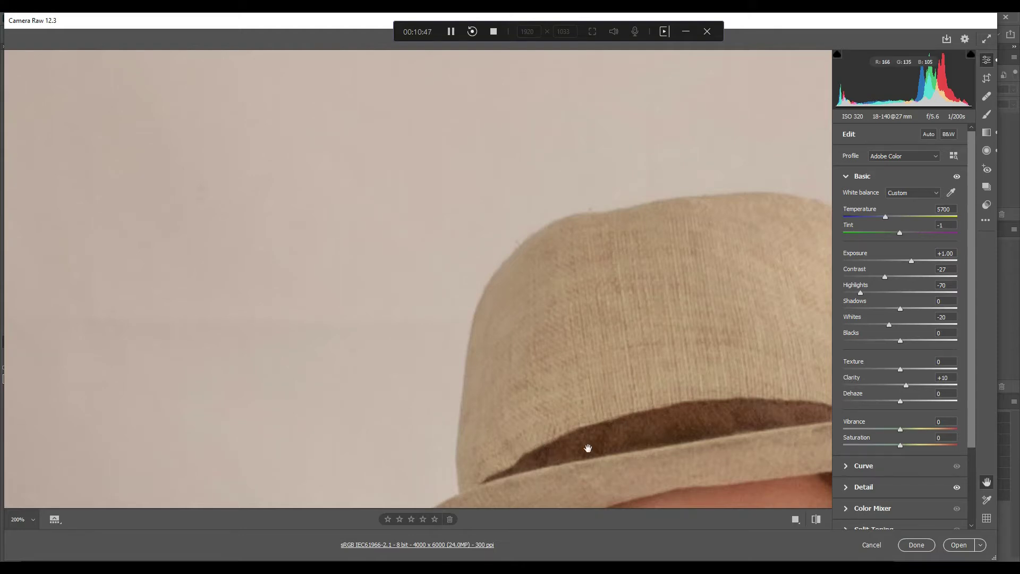
{"action": "left_click_drag", "start_coordinate": [588, 448], "coordinate": [398, 183]}
{"action": "left_click_drag", "start_coordinate": [490, 403], "coordinate": [429, 266]}
{"action": "left_click_drag", "start_coordinate": [428, 441], "coordinate": [423, 279]}
{"action": "left_click_drag", "start_coordinate": [448, 443], "coordinate": [437, 335]}
{"action": "key", "text": "alt"}
{"action": "left_click", "coordinate": [476, 318], "text": "alt"}
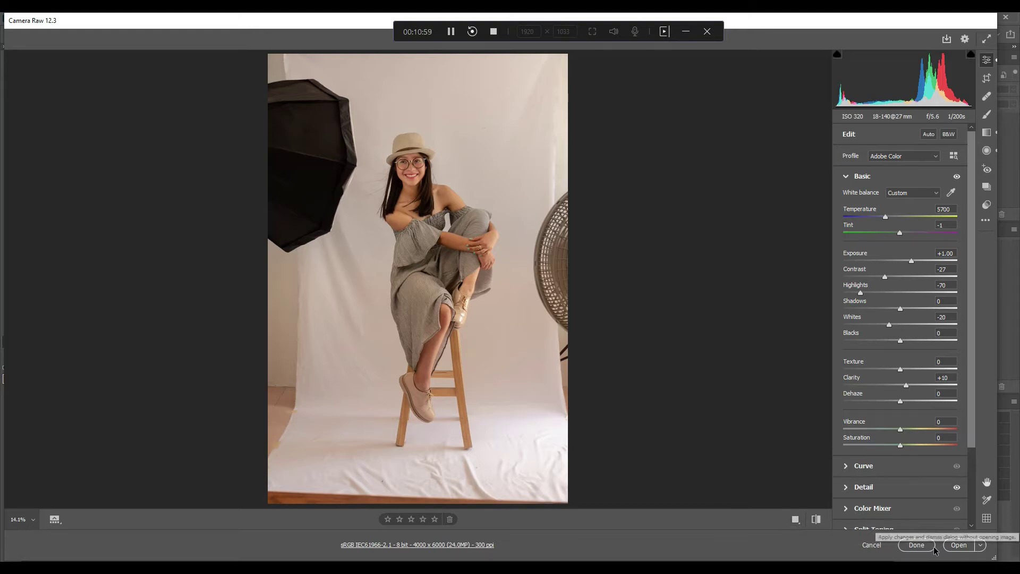
- Open the developed photo in Photoshop
{"action": "left_click", "coordinate": [961, 546]}
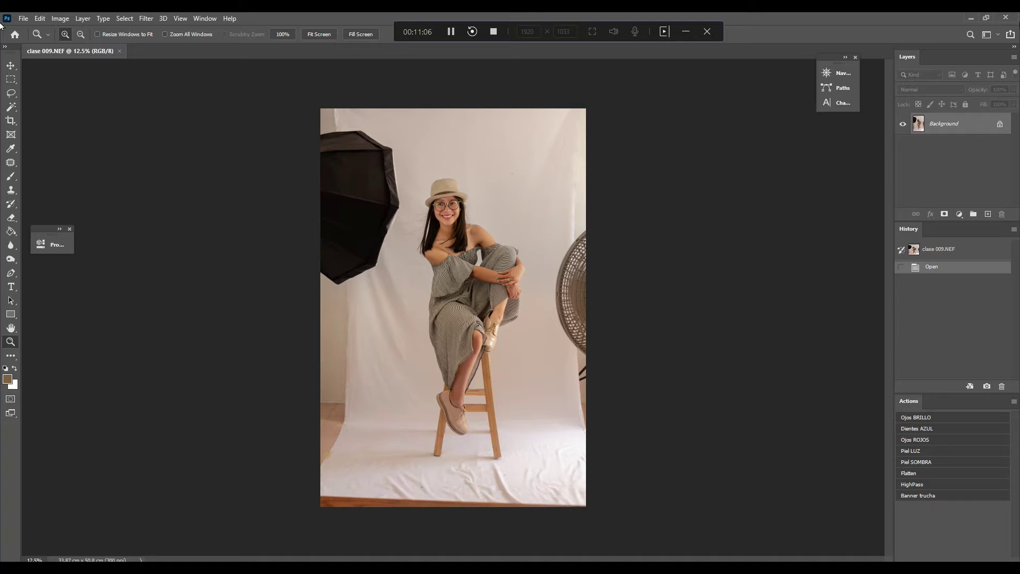
- Convert the locked background into a regular layer named original
{"action": "left_click", "coordinate": [1000, 126]}
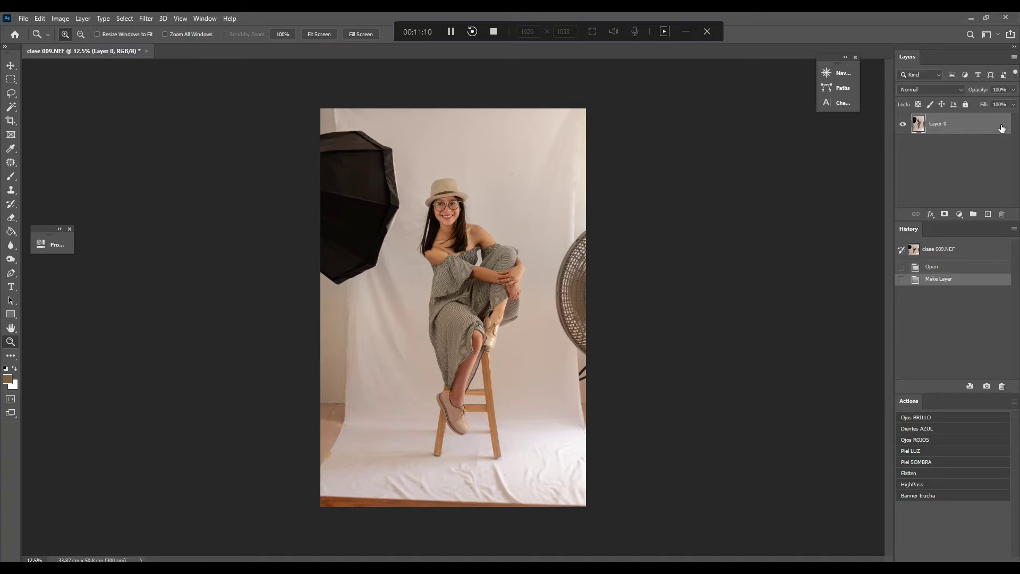
{"action": "key", "text": "ctrl+z"}
{"action": "double_click", "coordinate": [949, 125]}
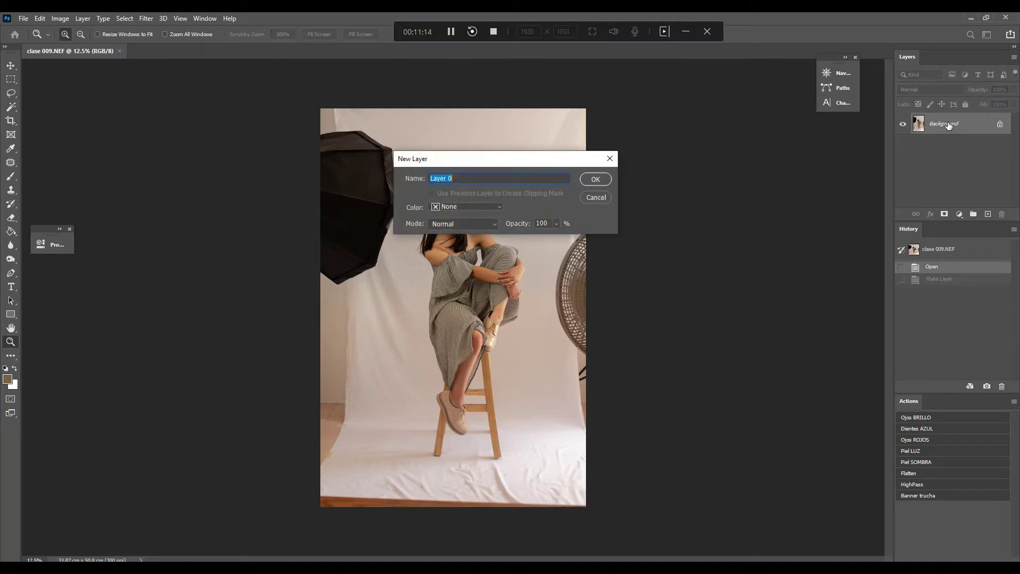
{"action": "type", "text": "original"}
{"action": "key", "text": "Return"}
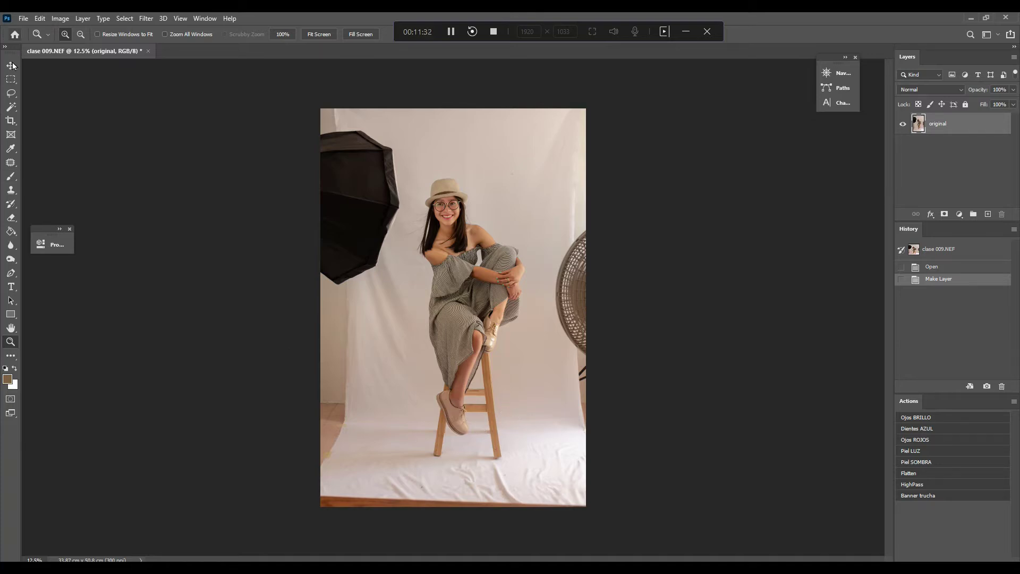
- Set the crop size to the front image's 33.867 x 50.8 cm at 300 px/in and tighten the frame around the seated woman
{"action": "left_click", "coordinate": [12, 123]}
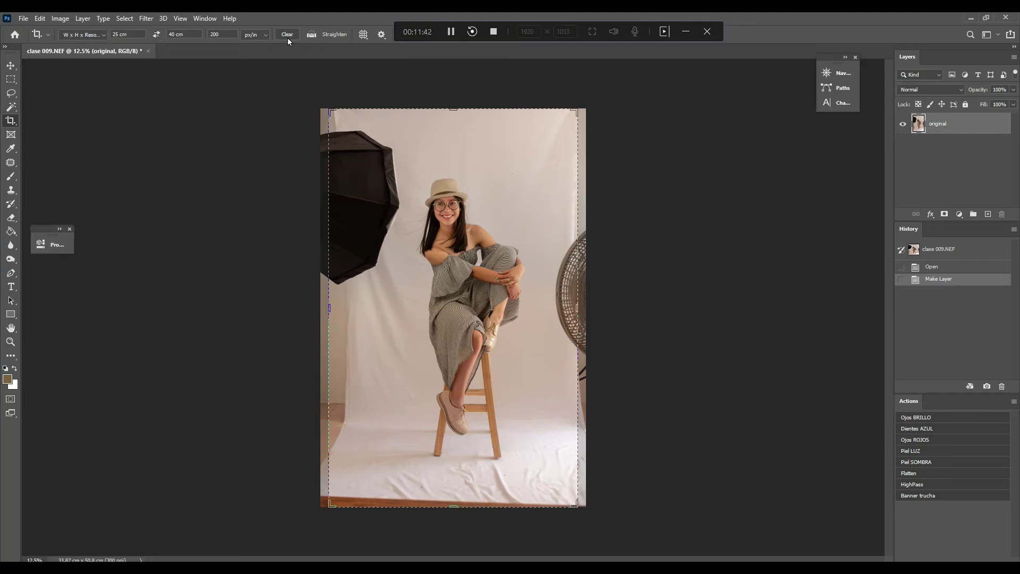
{"action": "left_click", "coordinate": [96, 34]}
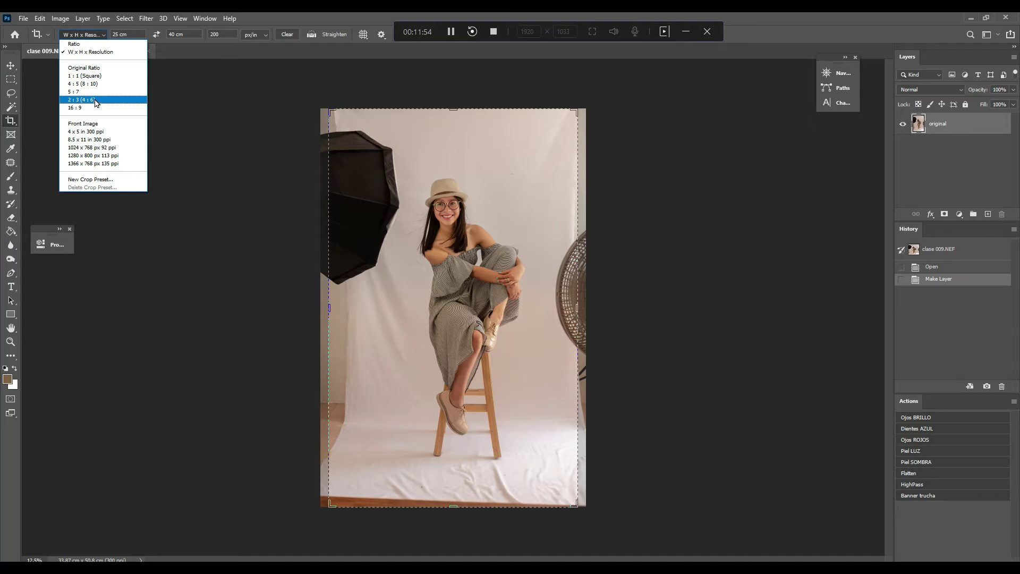
{"action": "left_click", "coordinate": [96, 128]}
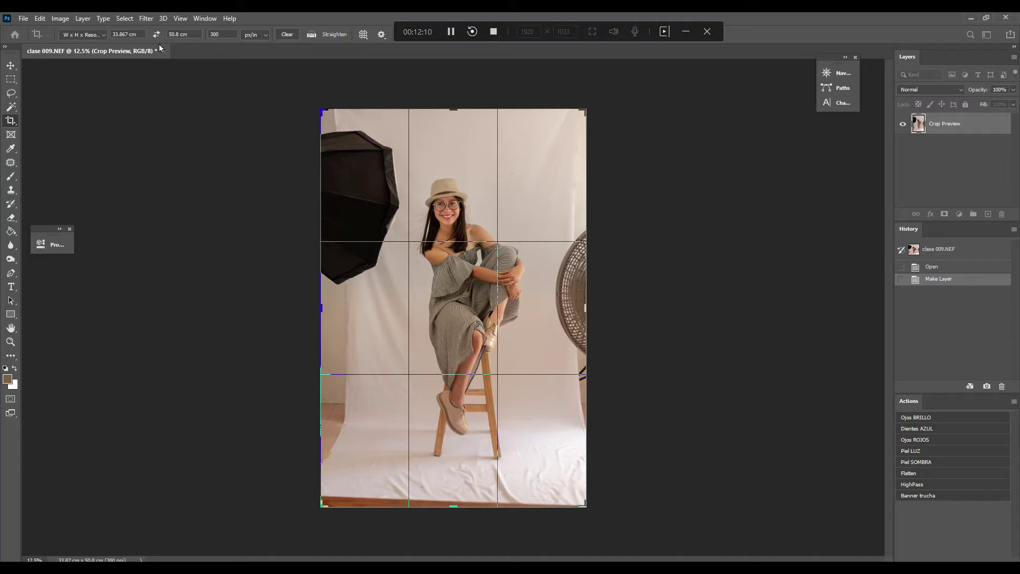
{"action": "mouse_move", "coordinate": [323, 107]}
{"action": "left_mouse_down"}
{"action": "mouse_move", "coordinate": [344, 131]}
{"action": "mouse_move", "coordinate": [330, 121]}
{"action": "left_mouse_up"}
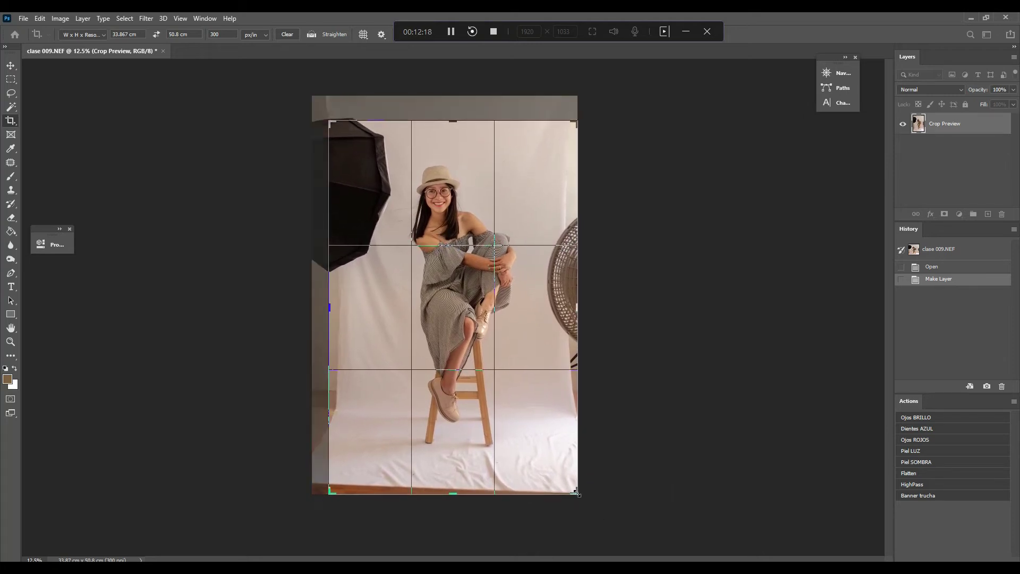
{"action": "mouse_move", "coordinate": [576, 493]}
{"action": "left_mouse_down"}
{"action": "mouse_move", "coordinate": [572, 479]}
{"action": "mouse_move", "coordinate": [564, 487]}
{"action": "mouse_move", "coordinate": [575, 488]}
{"action": "left_mouse_up"}
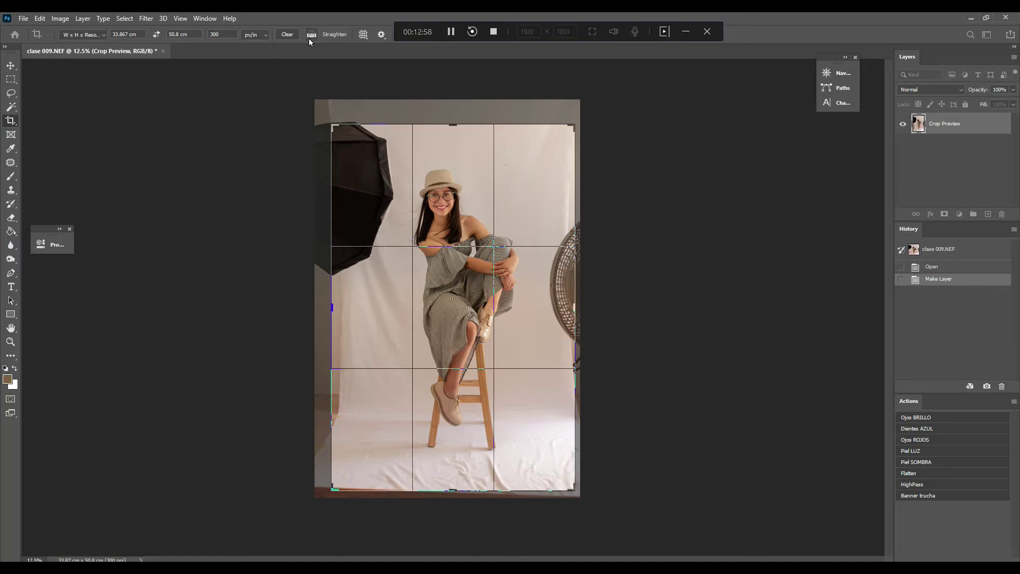
- Straighten the photo along a nearly horizontal line across the stool's rungs and apply the crop
{"action": "left_click", "coordinate": [311, 34]}
{"action": "left_click_drag", "start_coordinate": [342, 414], "coordinate": [550, 321]}
{"action": "left_click", "coordinate": [312, 34]}
{"action": "left_click_drag", "start_coordinate": [409, 401], "coordinate": [532, 403]}
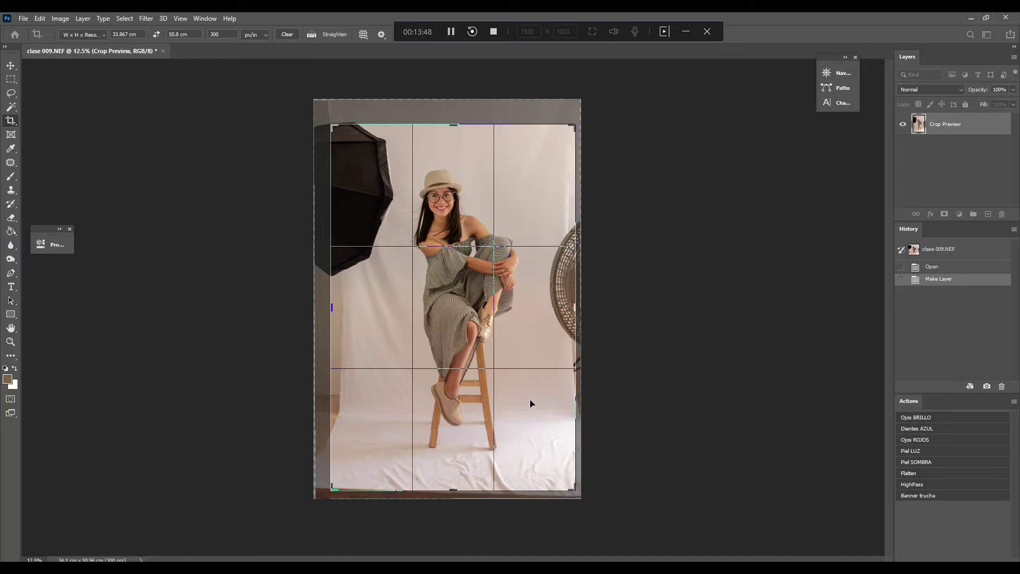
{"action": "key", "text": "Return"}
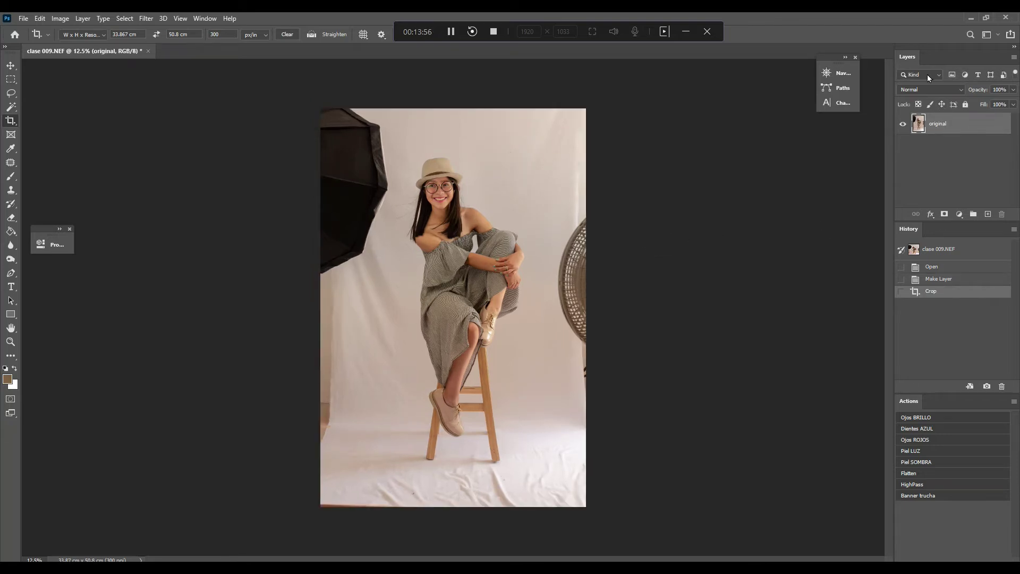
- Duplicate the original layer and name the copy modelo
{"action": "left_click_drag", "start_coordinate": [908, 56], "coordinate": [721, 126]}
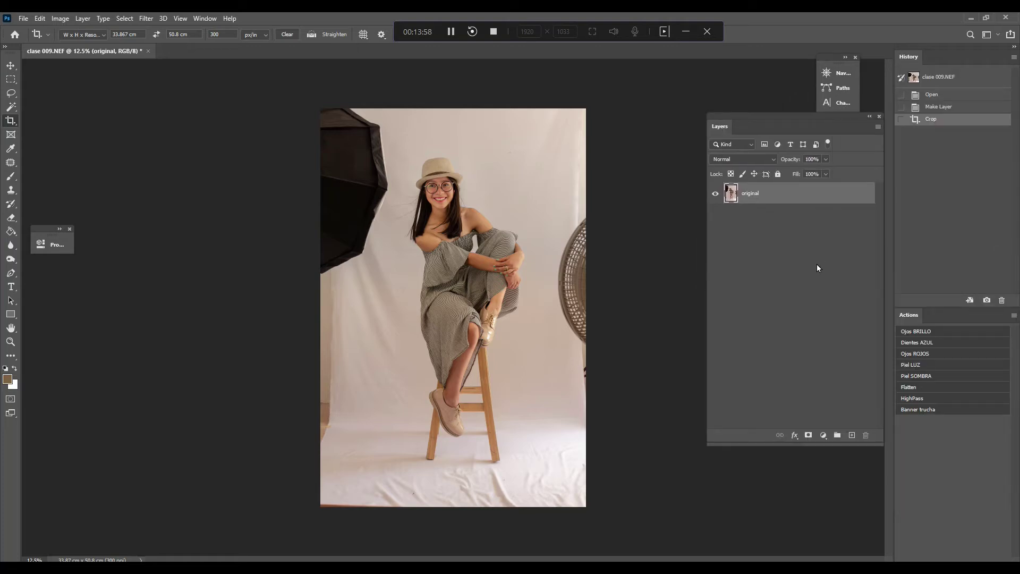
{"action": "key", "text": "ctrl+j"}
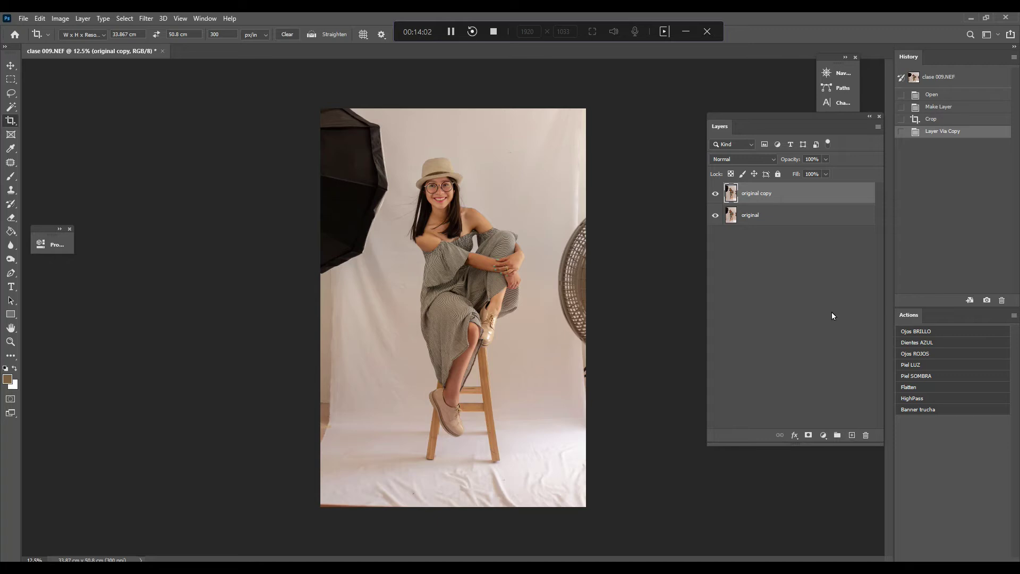
{"action": "double_click", "coordinate": [763, 196]}
{"action": "type", "text": "modelo"}
{"action": "key", "text": "Return"}
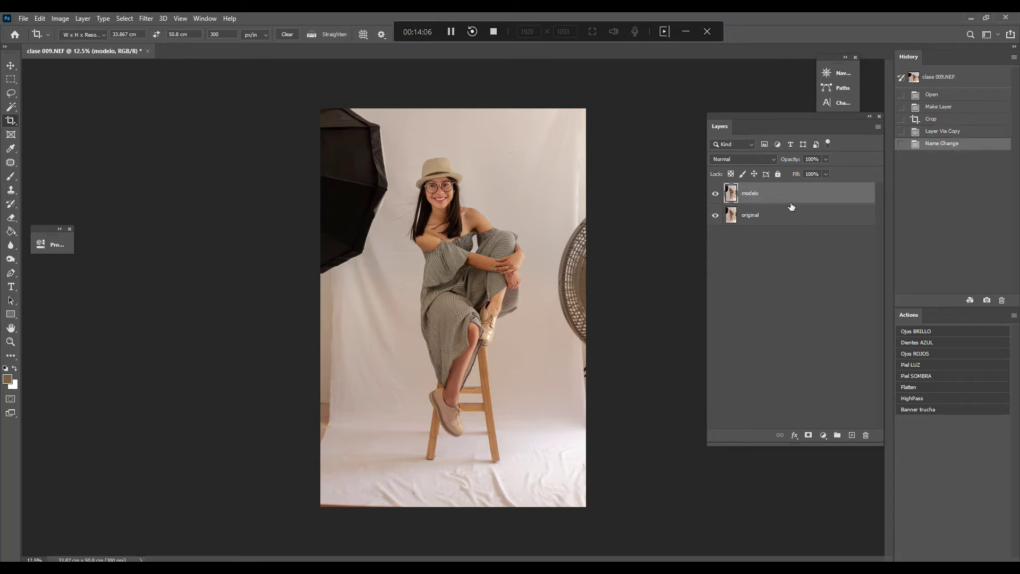
- Add an empty layer directly above the original layer and name it fondo
{"action": "left_click", "coordinate": [788, 213]}
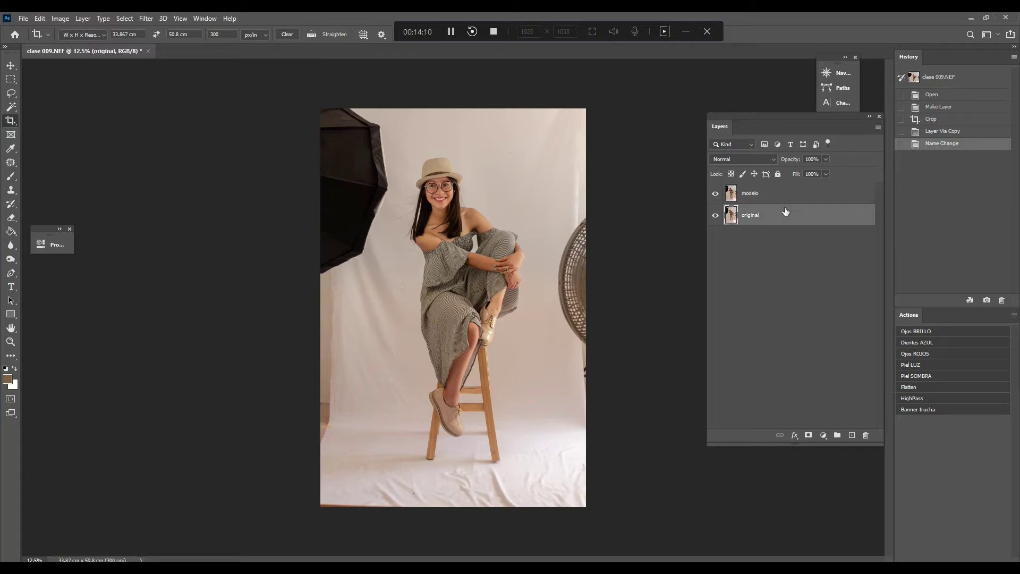
{"action": "left_click", "coordinate": [852, 435]}
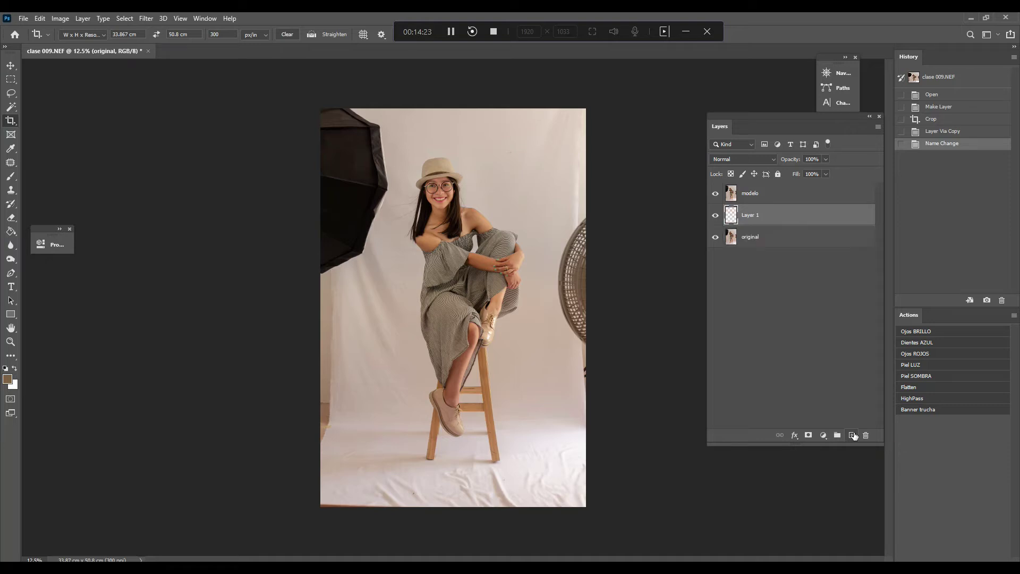
{"action": "double_click", "coordinate": [748, 216]}
{"action": "type", "text": "fo"}
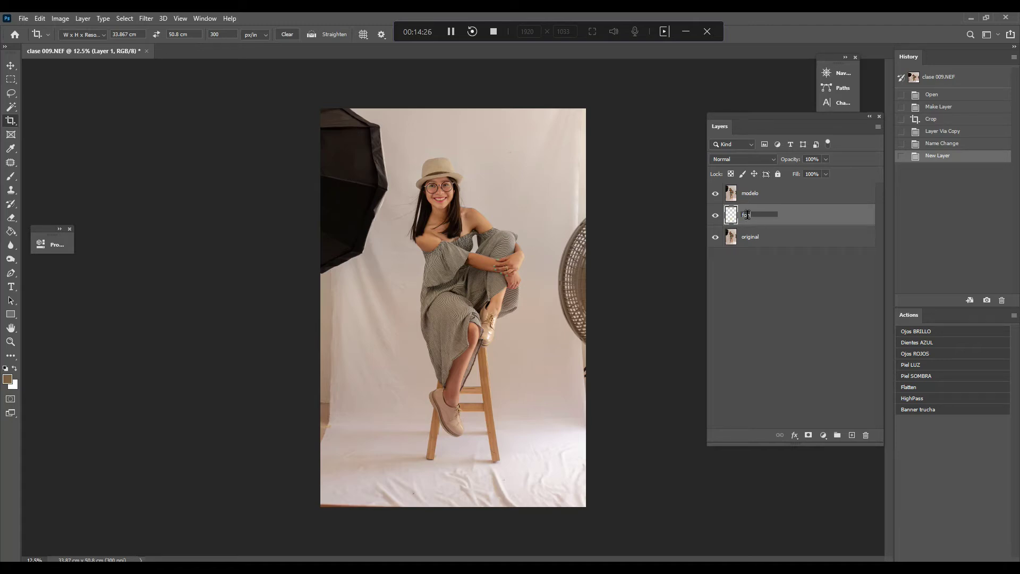
{"action": "type", "text": "ndo"}
{"action": "key", "text": "Return"}
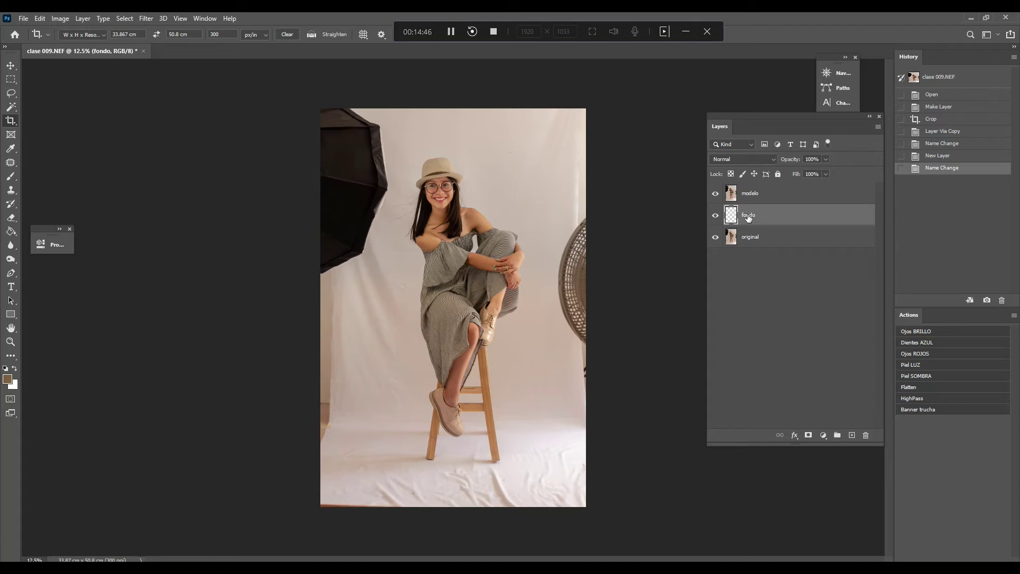
- Fill the fondo layer with a beige sampled from the studio backdrop and check it with the modelo layer briefly hidden
{"action": "key", "text": "i"}
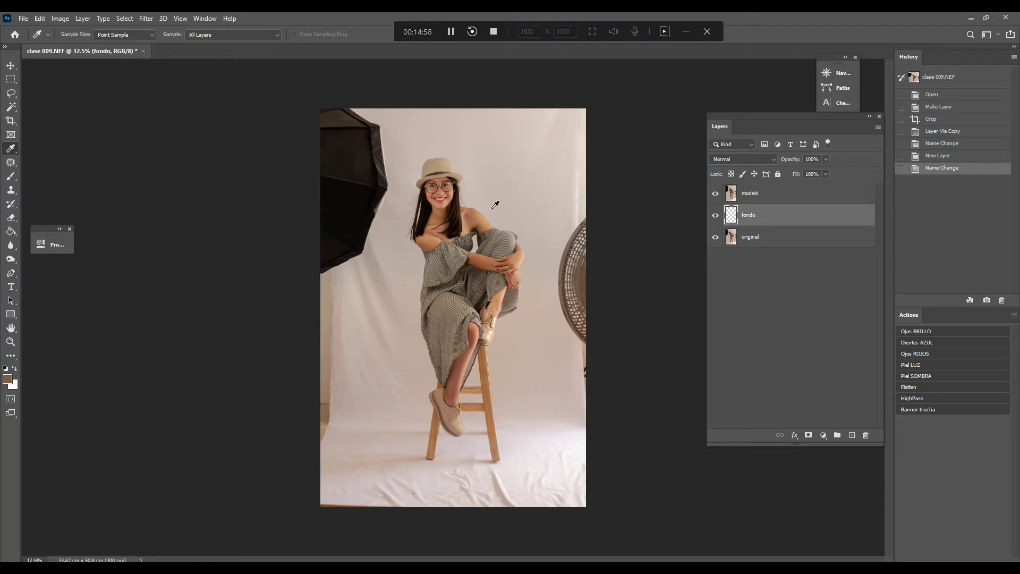
{"action": "left_click", "coordinate": [574, 208]}
{"action": "left_click", "coordinate": [9, 234]}
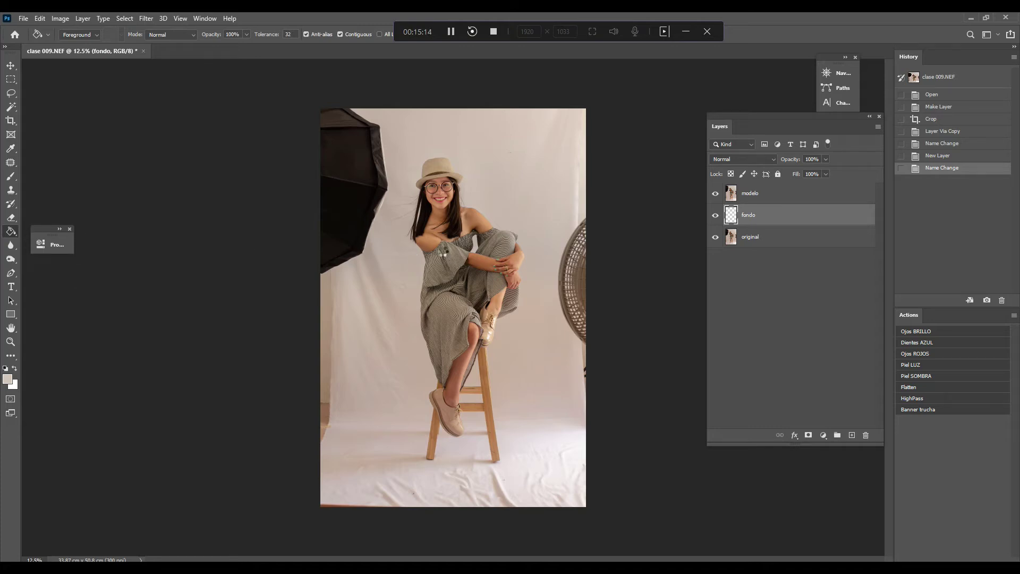
{"action": "left_click", "coordinate": [443, 254]}
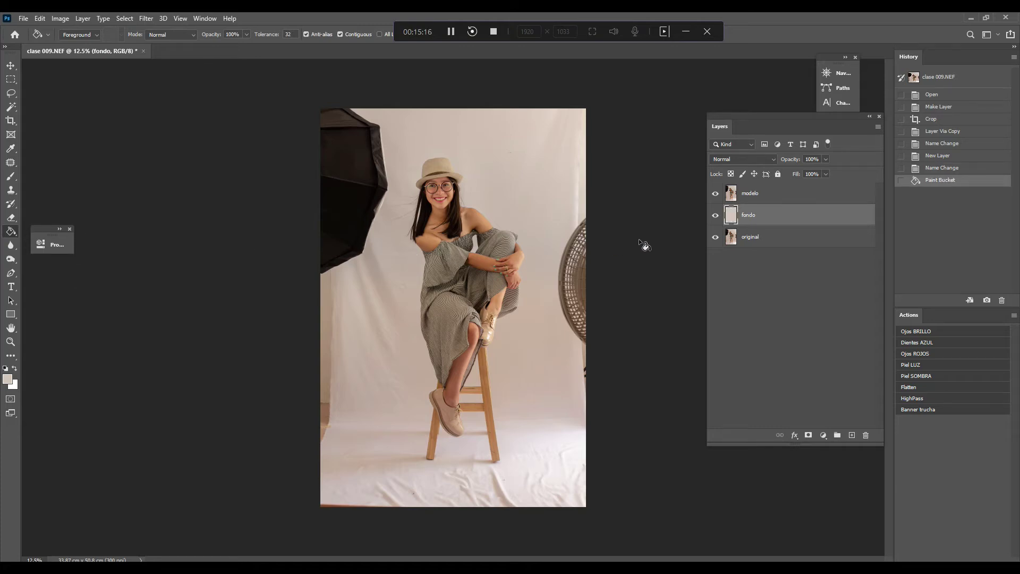
{"action": "left_click", "coordinate": [714, 194]}
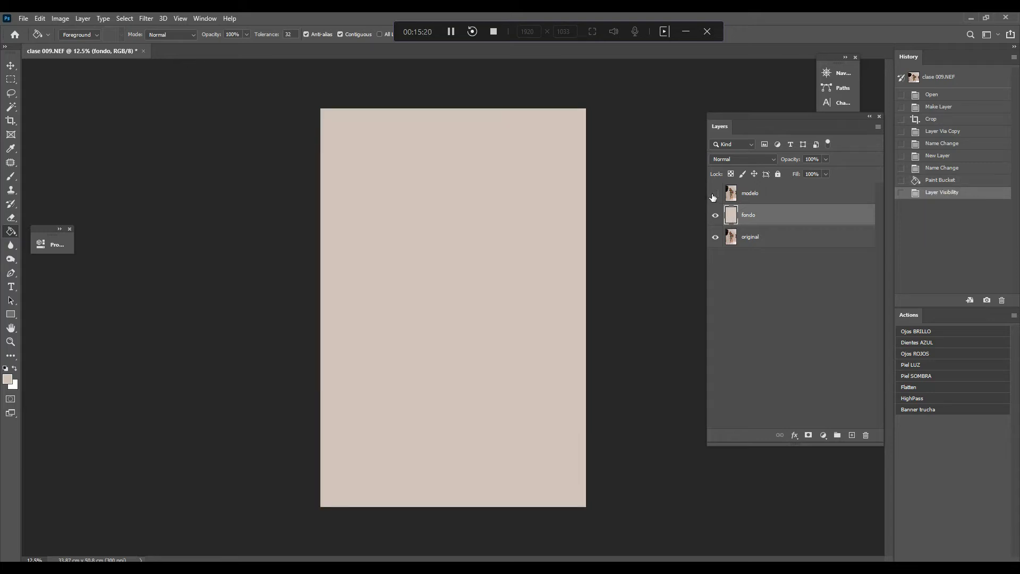
{"action": "left_click", "coordinate": [714, 195]}
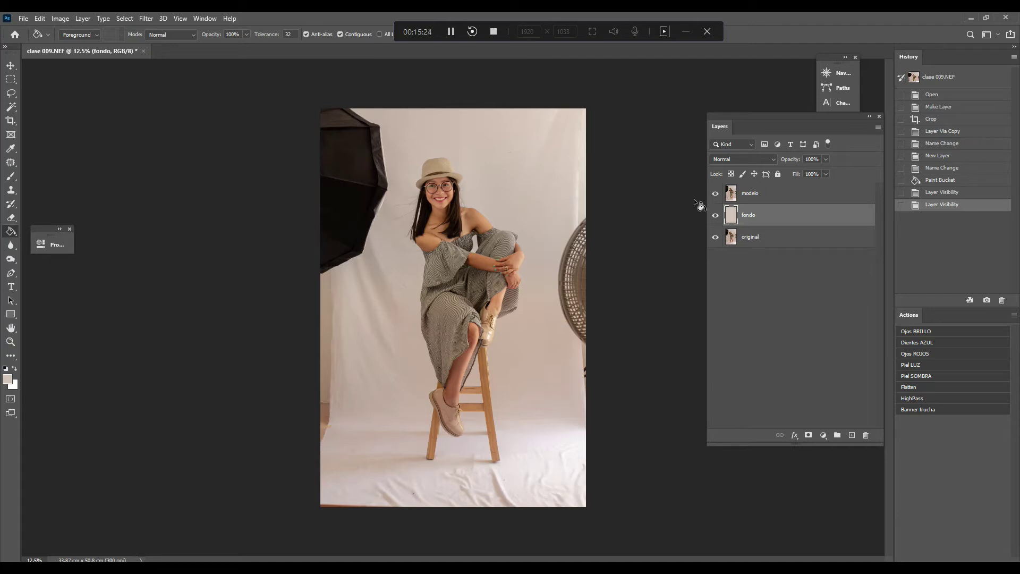
- Save the document with its layers as a Photoshop file named clase 009
{"action": "left_click", "coordinate": [23, 18]}
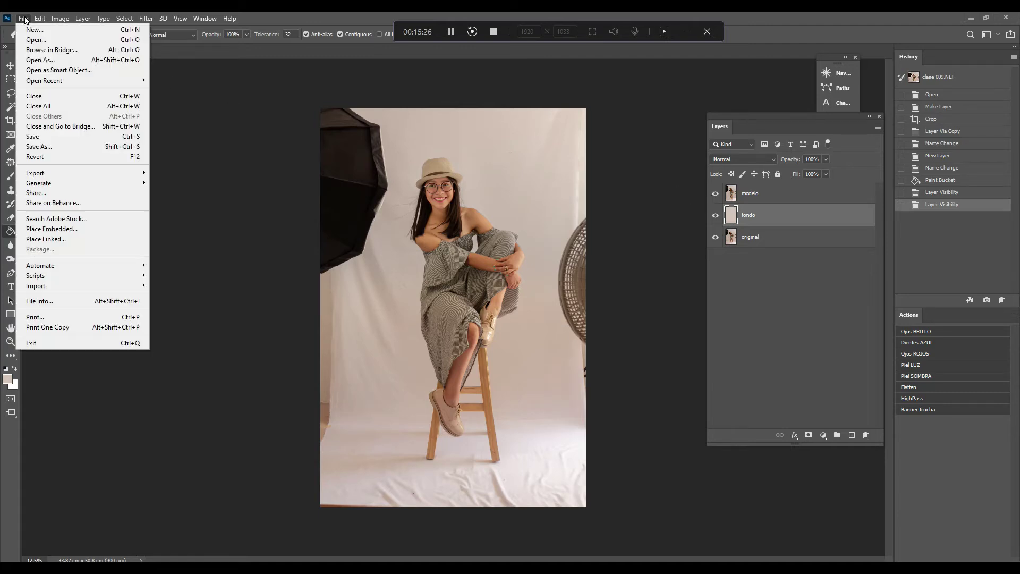
{"action": "left_click", "coordinate": [67, 146]}
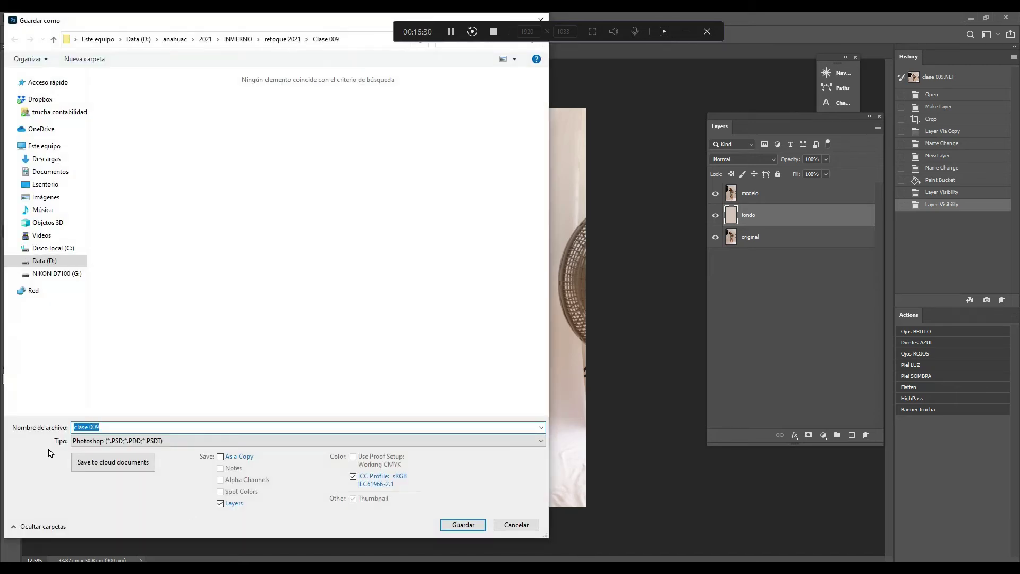
{"action": "left_click", "coordinate": [474, 526]}
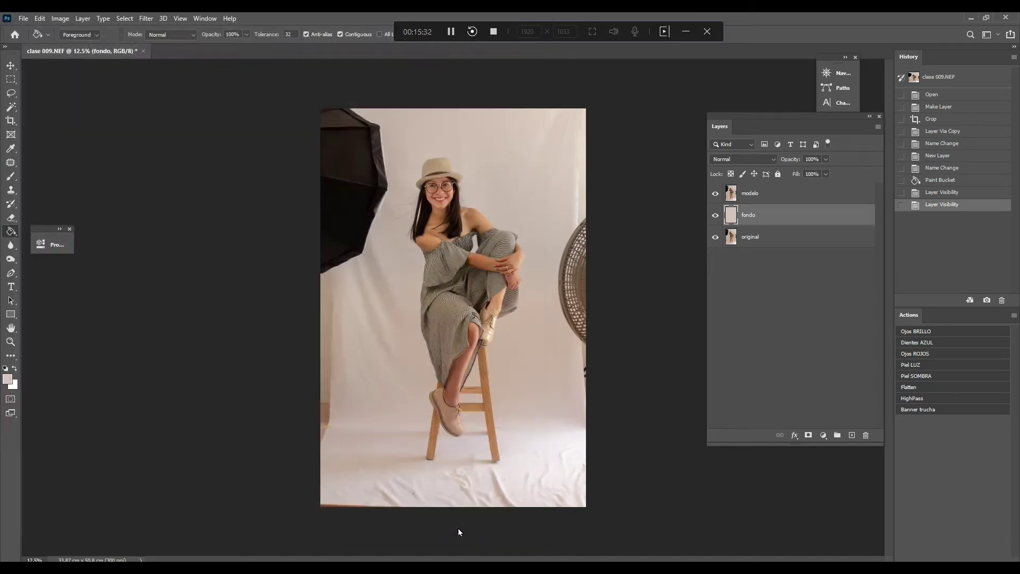
{"action": "left_click", "coordinate": [636, 171]}
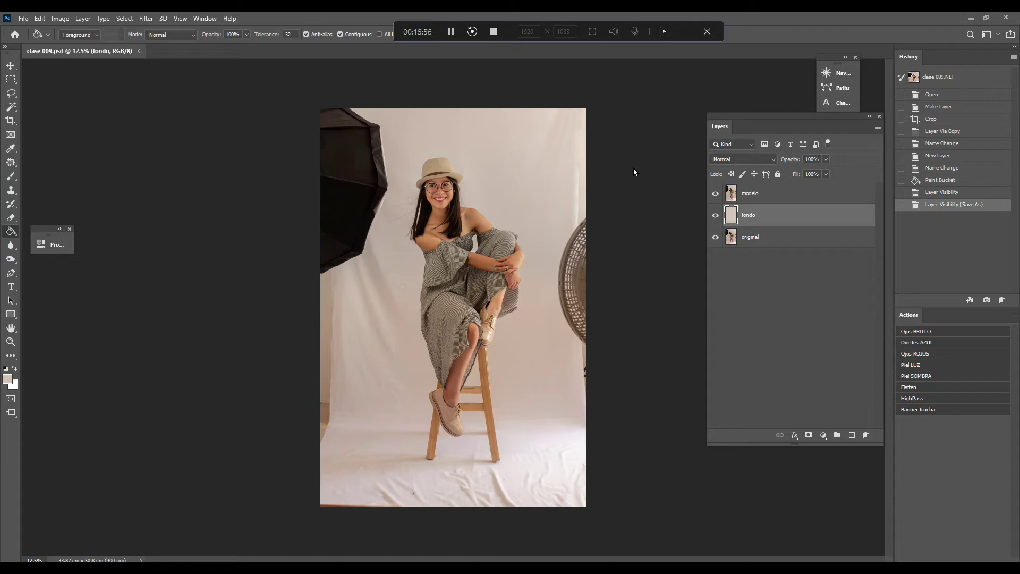
- Refill the fondo layer with light grey d9d9d9 while the modelo layer is hidden, and show the modelo layer again
{"action": "left_click", "coordinate": [715, 194]}
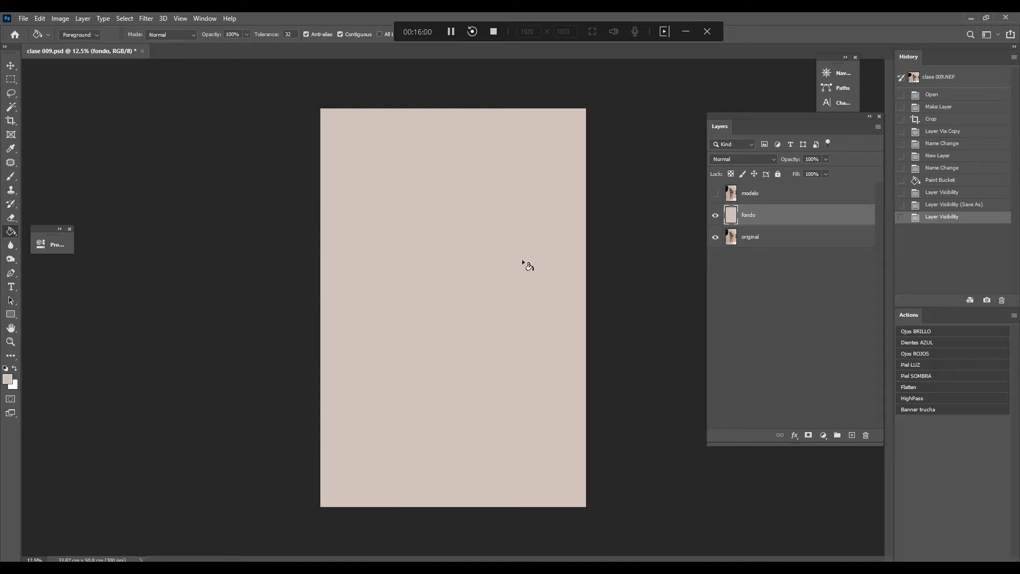
{"action": "left_click", "coordinate": [9, 379]}
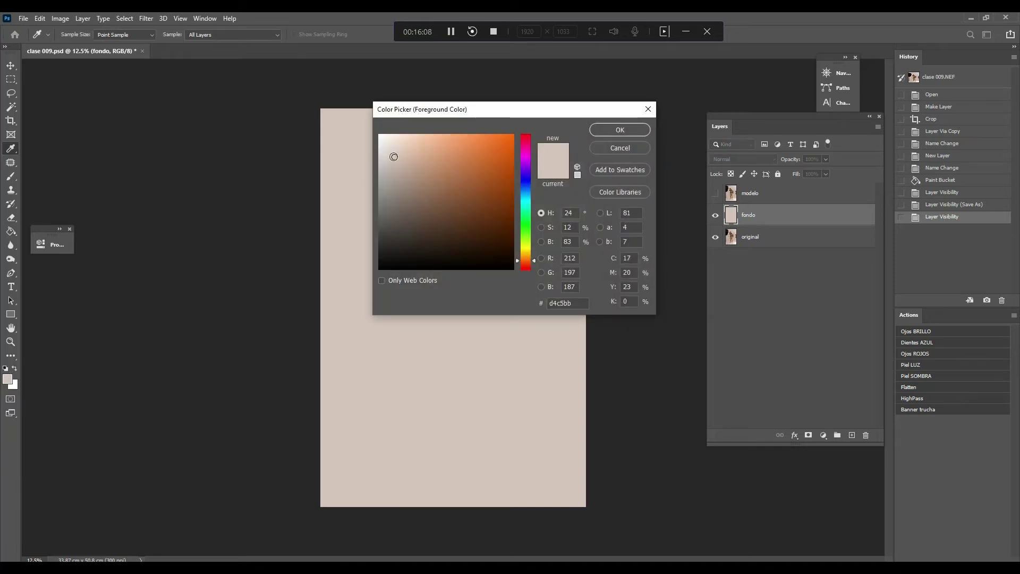
{"action": "left_click_drag", "start_coordinate": [394, 157], "coordinate": [376, 158]}
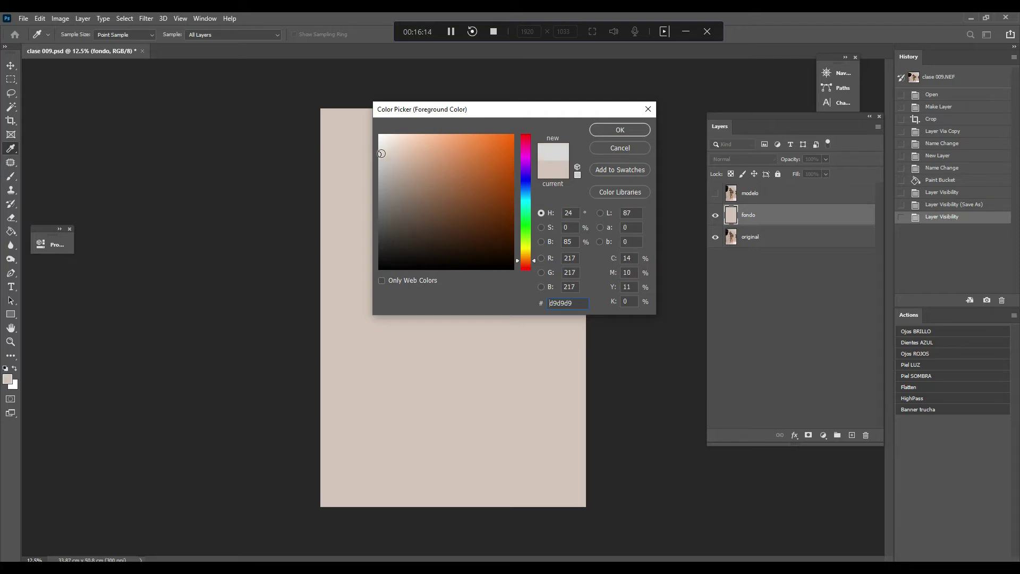
{"action": "left_click", "coordinate": [620, 130]}
{"action": "key", "text": "g"}
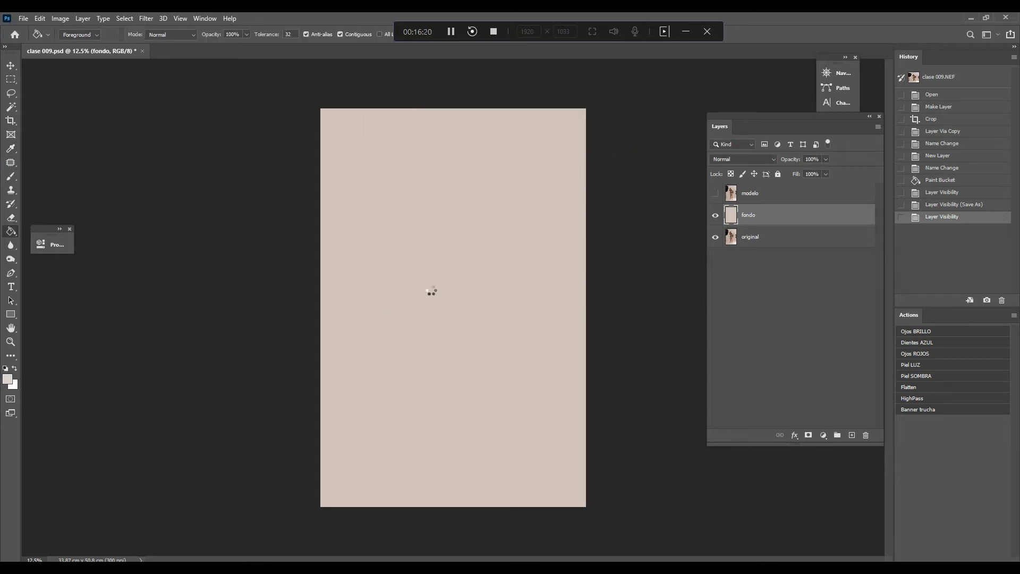
{"action": "left_click", "coordinate": [431, 292]}
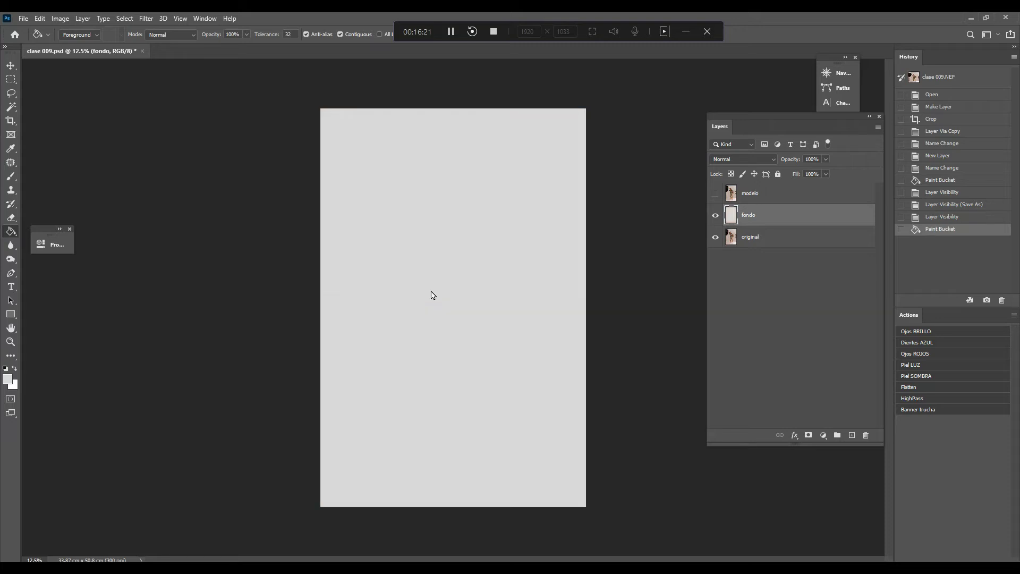
{"action": "left_click", "coordinate": [754, 200]}
{"action": "left_click", "coordinate": [716, 195]}
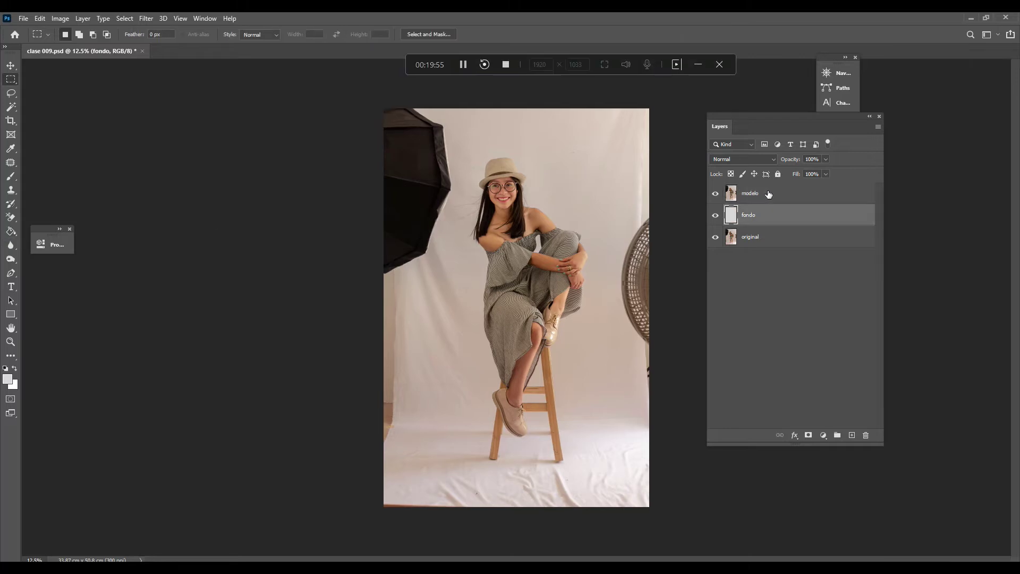
- Select the model on the modelo layer with the Magic Wand tool's Select Subject command
{"action": "left_click", "coordinate": [764, 195]}
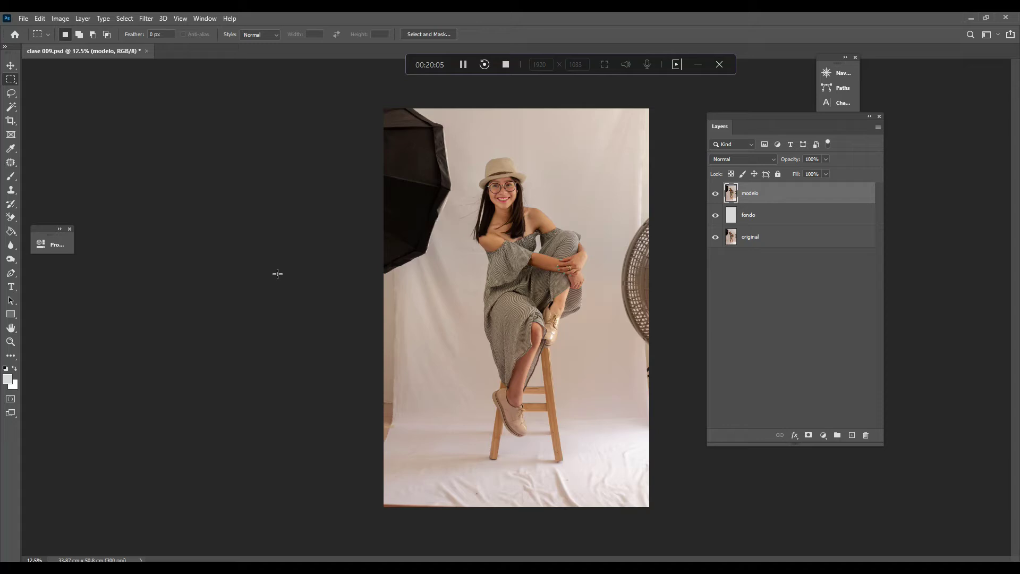
{"action": "key", "text": "w"}
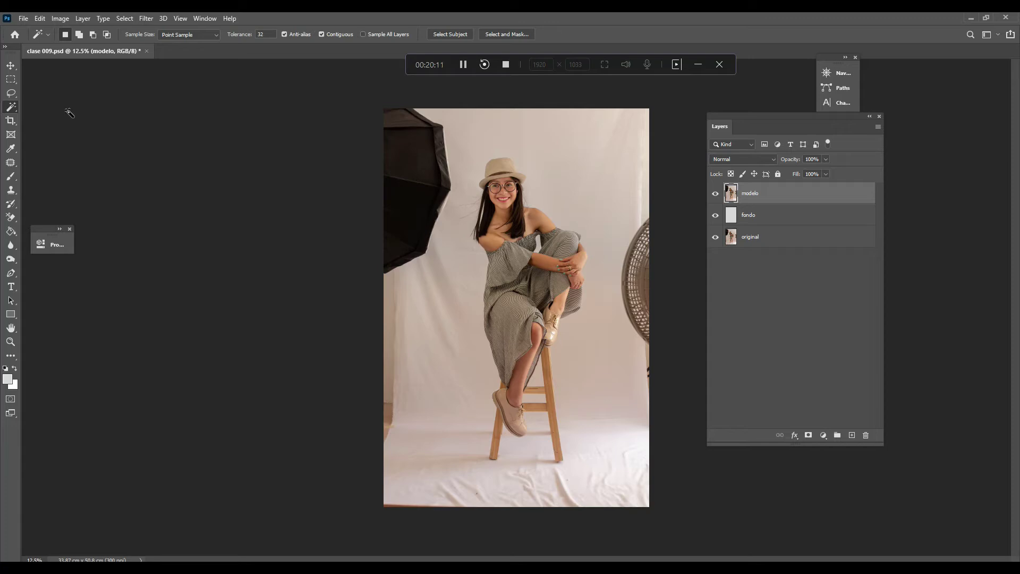
{"action": "right_click", "coordinate": [14, 111]}
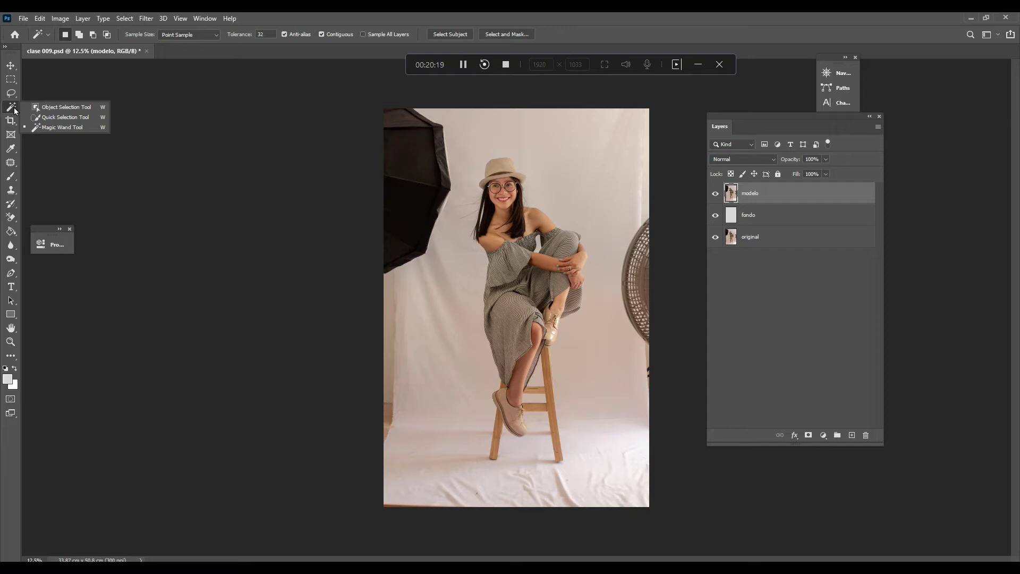
{"action": "left_click", "coordinate": [44, 130]}
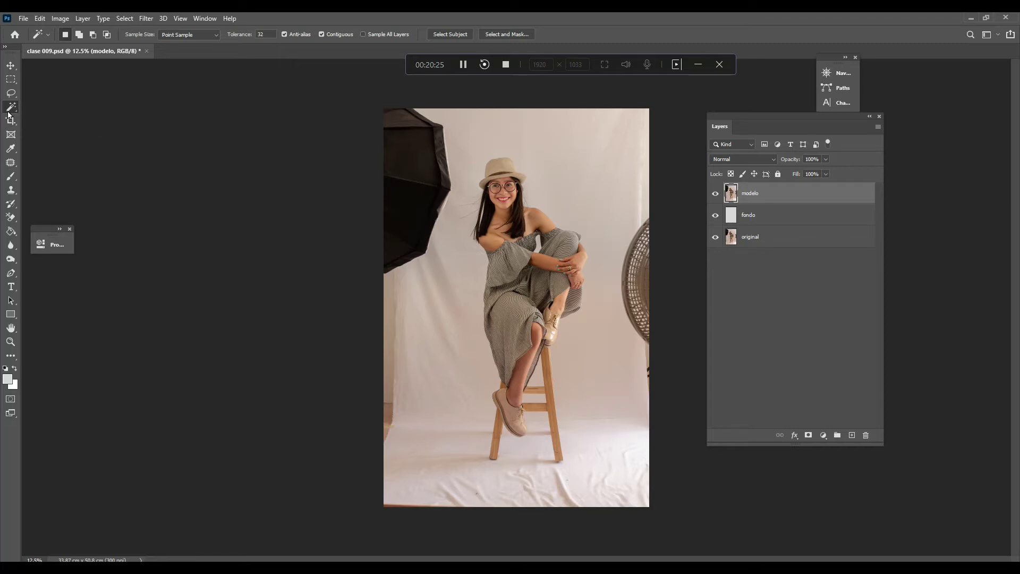
{"action": "left_click", "coordinate": [448, 34]}
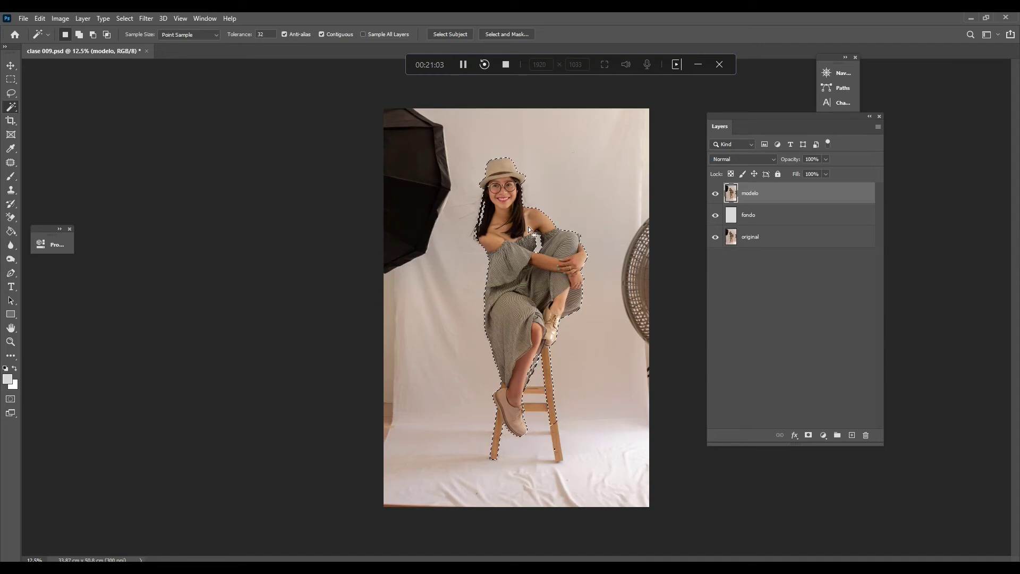
- Examine the selection outline around the model's hair, dress and shoes and along the stool's legs and rungs
{"action": "scroll", "coordinate": [542, 383], "scroll_direction": "up", "scroll_amount": 3}
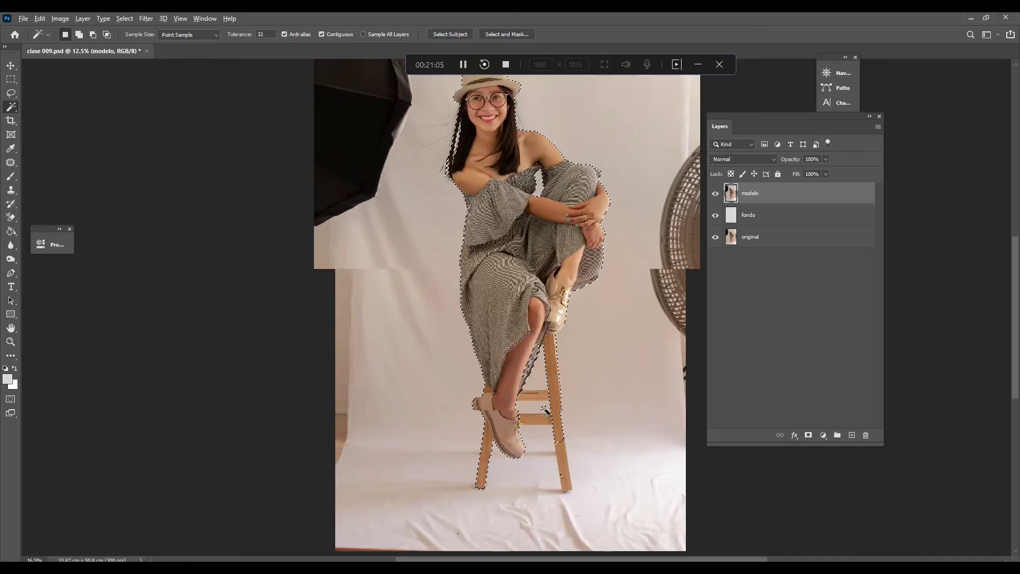
{"action": "scroll", "coordinate": [575, 424], "scroll_direction": "up", "scroll_amount": 2}
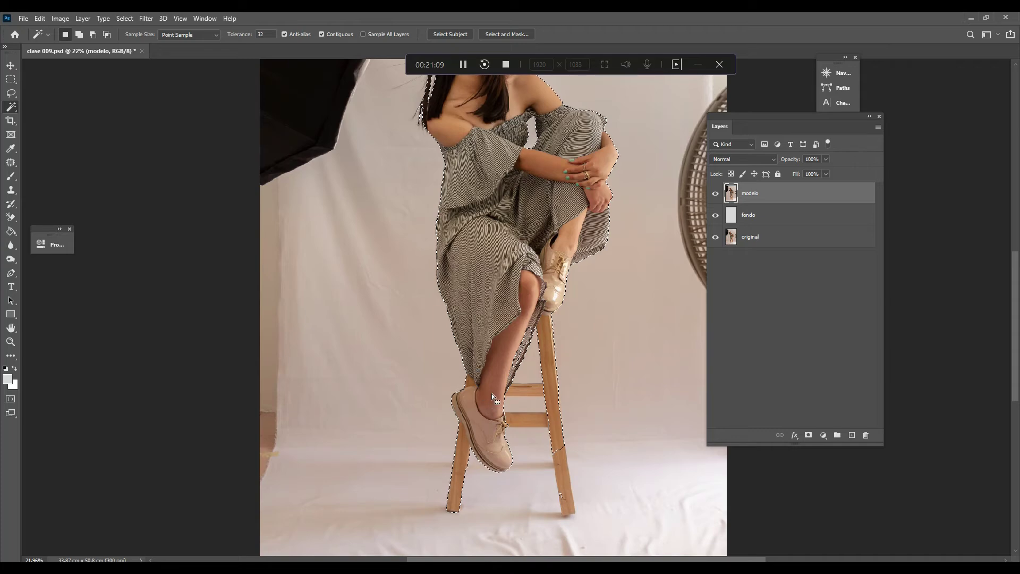
{"action": "scroll", "coordinate": [502, 224], "scroll_direction": "up", "scroll_amount": 3}
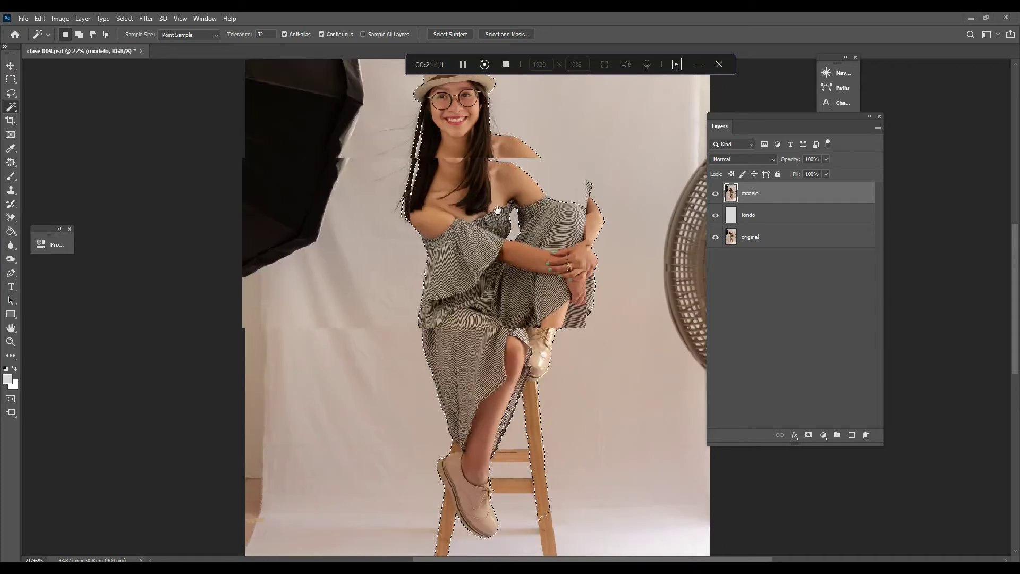
{"action": "scroll", "coordinate": [502, 223], "scroll_direction": "down", "scroll_amount": 4}
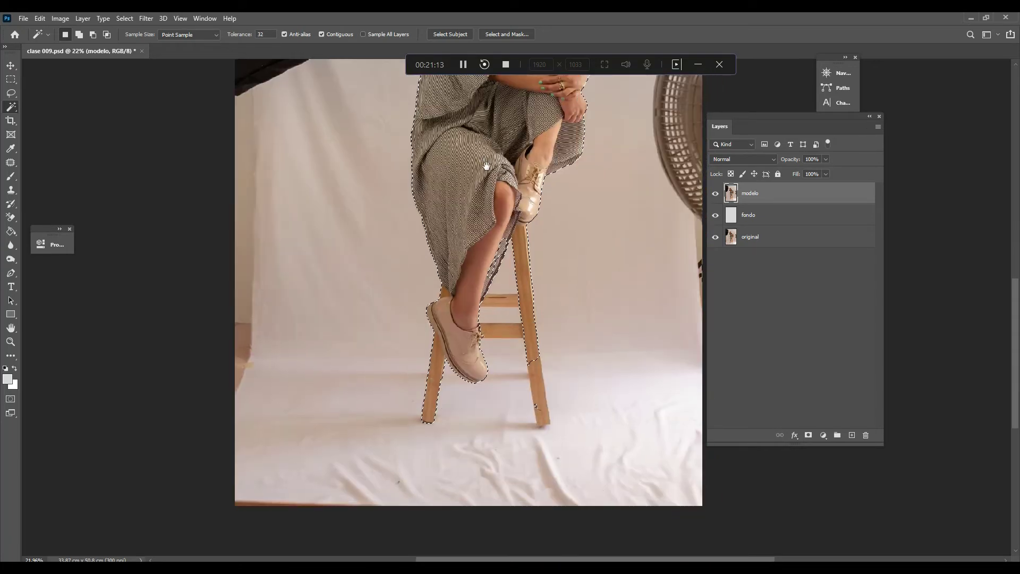
{"action": "scroll", "coordinate": [496, 300], "scroll_direction": "down", "scroll_amount": 2, "text": "alt"}
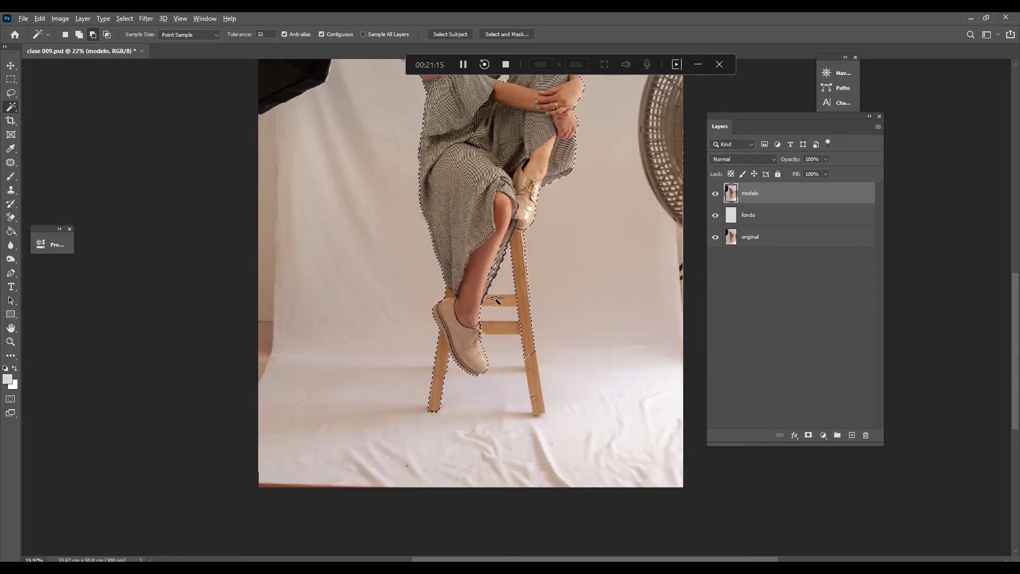
{"action": "scroll", "coordinate": [496, 300], "scroll_direction": "down", "scroll_amount": 1, "text": "alt"}
{"action": "scroll", "coordinate": [484, 290], "scroll_direction": "up", "scroll_amount": 3}
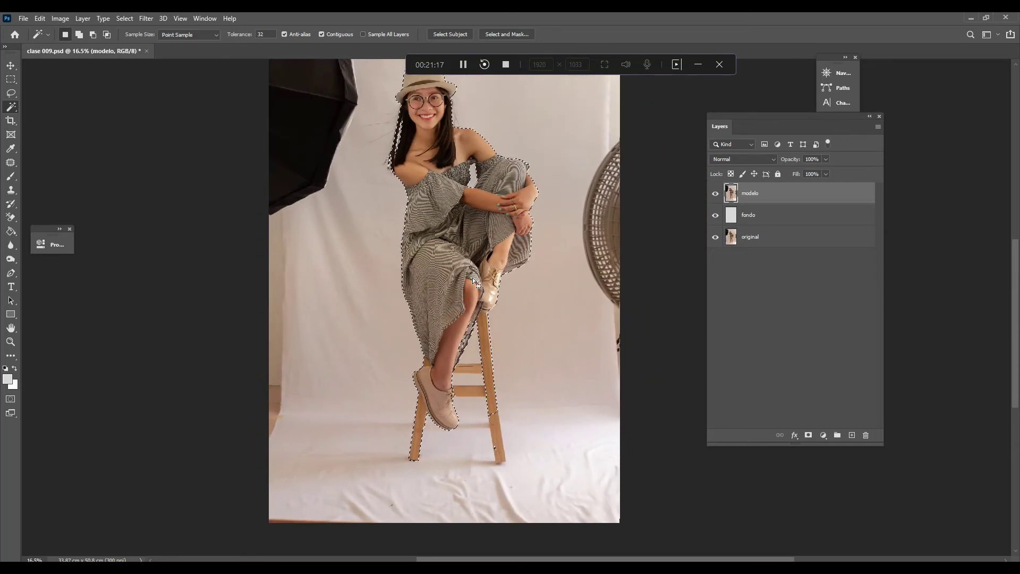
{"action": "scroll", "coordinate": [473, 278], "scroll_direction": "down", "scroll_amount": 1, "text": "alt"}
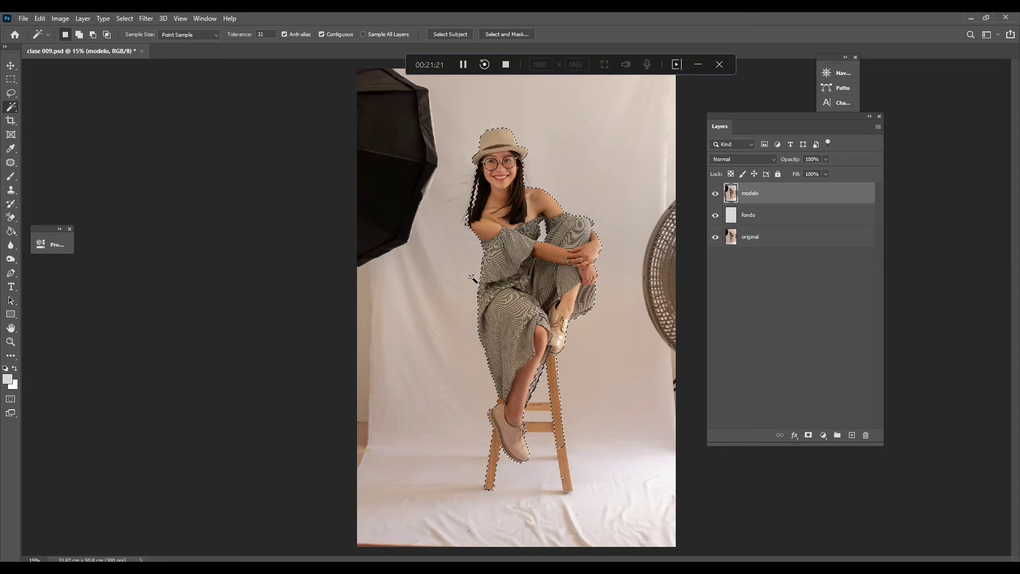
- Try deleting the selected model area from the modelo layer, and undo the deletion
{"action": "key", "text": "Delete"}
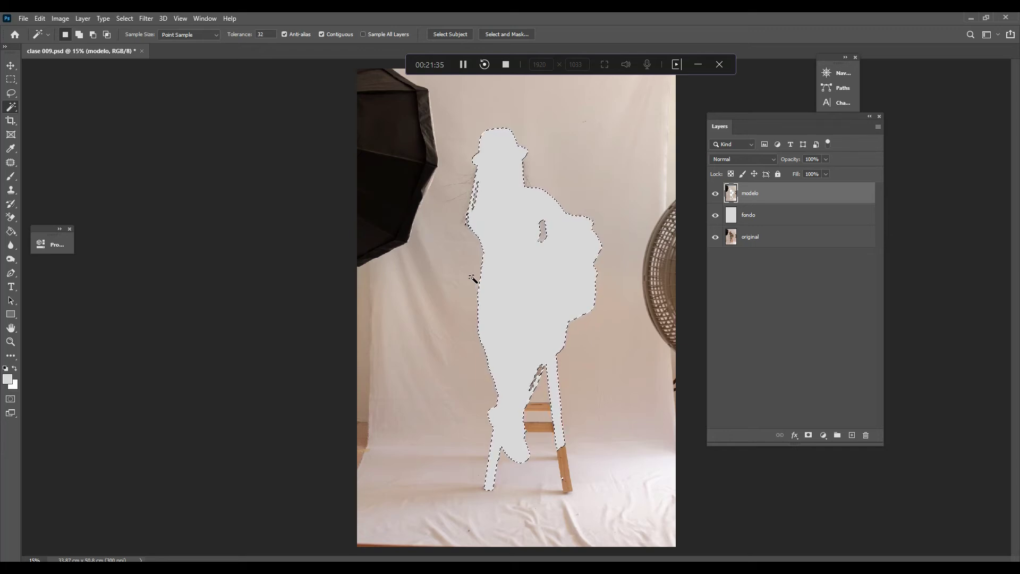
{"action": "key", "text": "ctrl+z"}
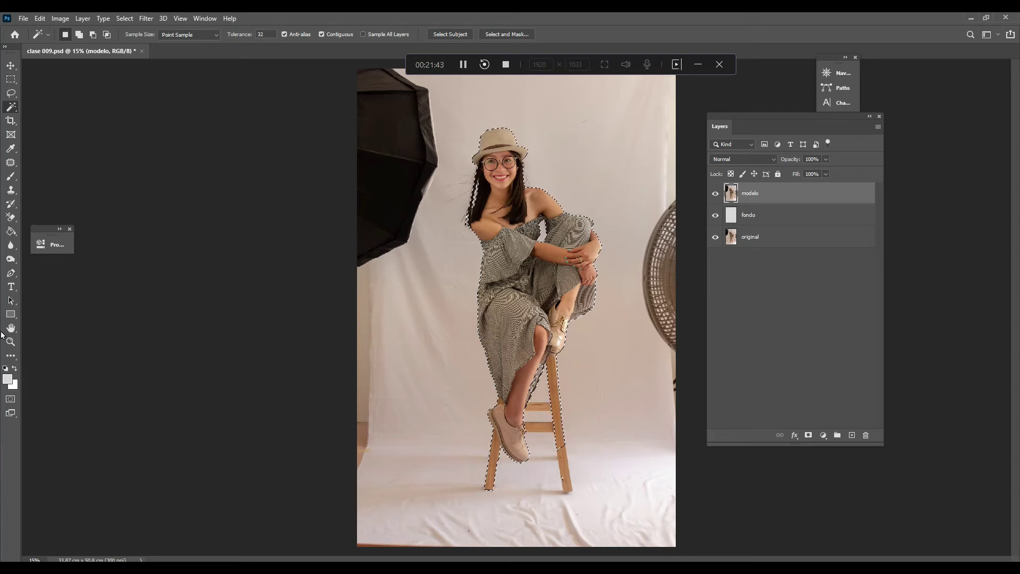
- Display the current selection as a Quick Mask overlay
{"action": "left_click", "coordinate": [10, 400]}
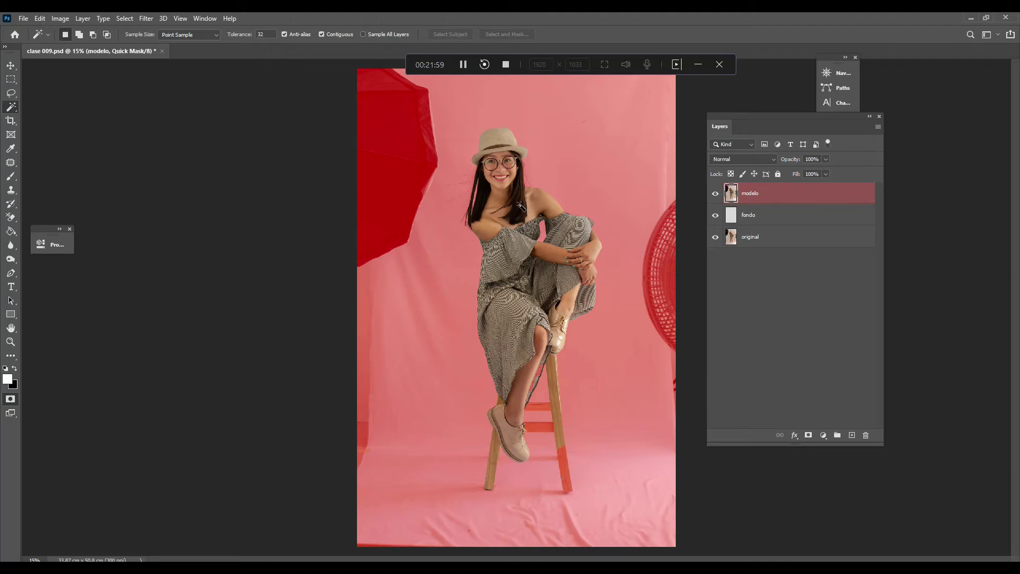
- Inspect the Quick Mask overlay closely along the skirt hem, stool, arms, hair and hat for wrongly masked areas
{"action": "key", "text": "z"}
{"action": "left_click", "coordinate": [544, 328]}
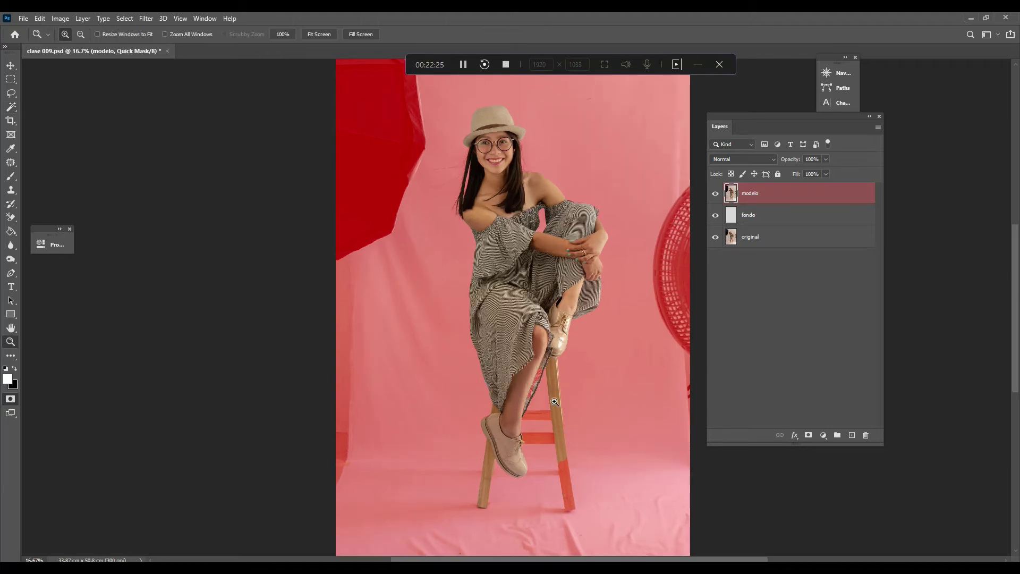
{"action": "left_click", "coordinate": [541, 340]}
{"action": "left_click", "coordinate": [535, 369]}
{"action": "left_click", "coordinate": [535, 368]}
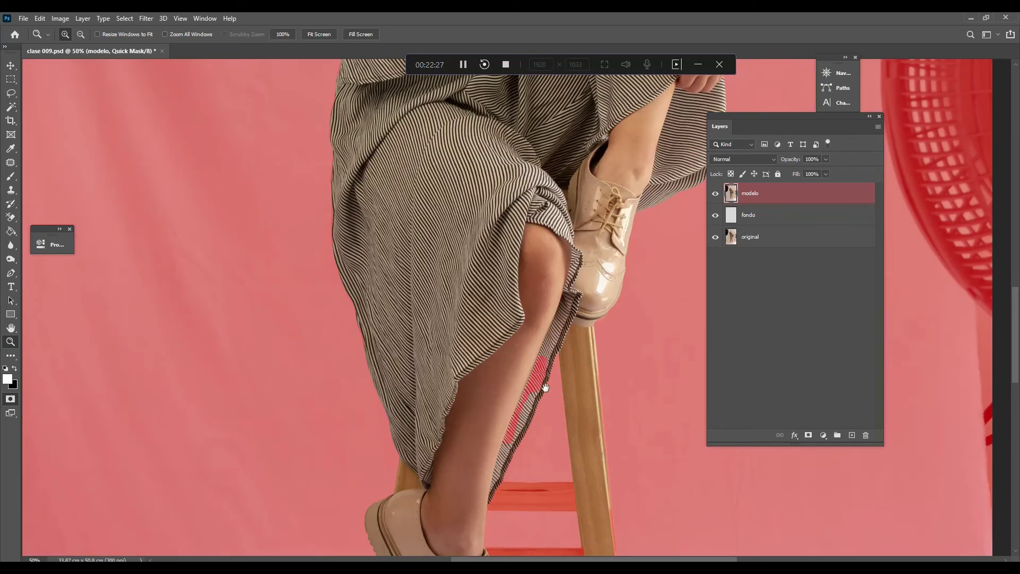
{"action": "left_click_drag", "start_coordinate": [535, 368], "coordinate": [496, 188]}
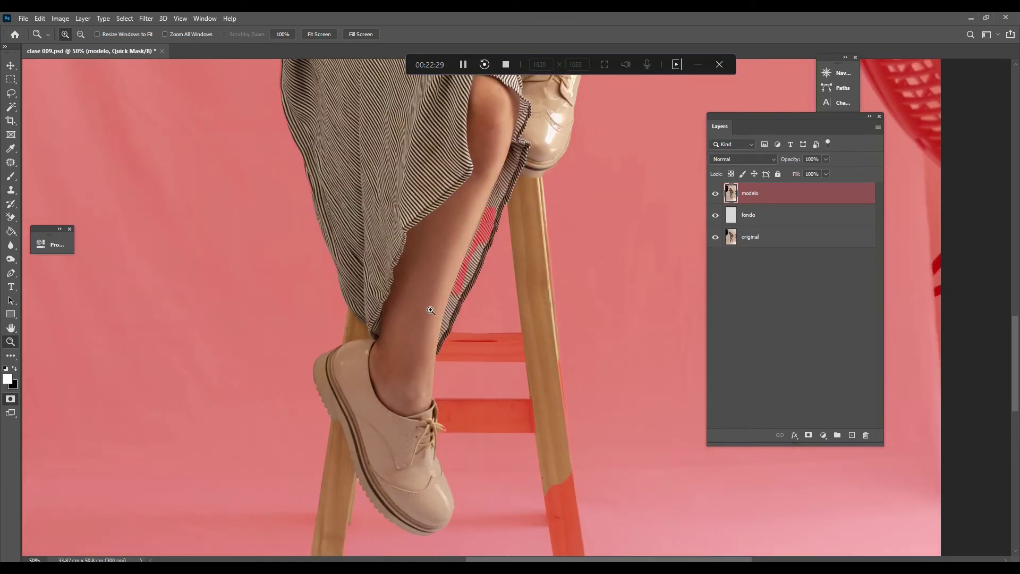
{"action": "scroll", "coordinate": [457, 312], "scroll_direction": "down", "scroll_amount": 4}
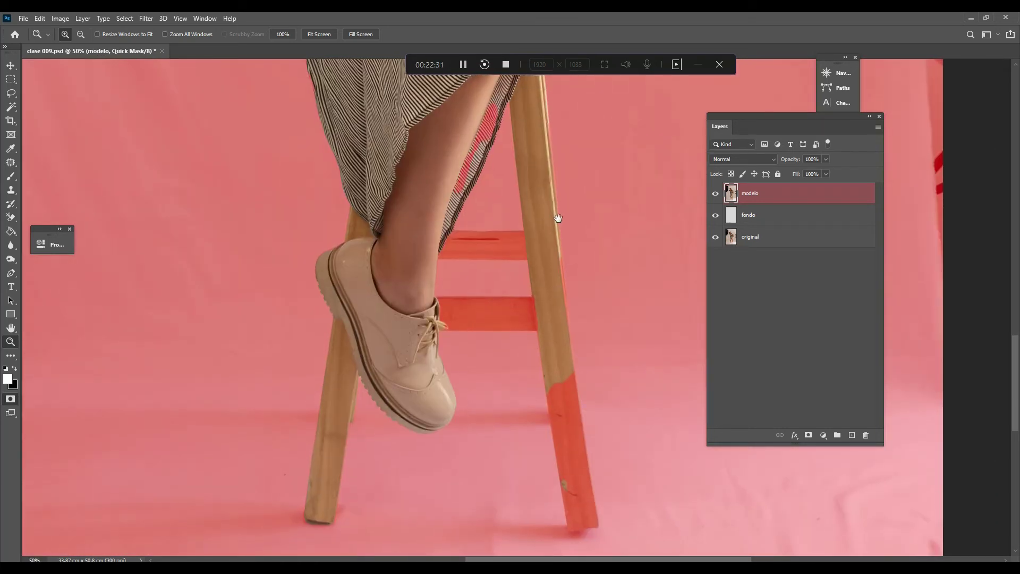
{"action": "scroll", "coordinate": [558, 218], "scroll_direction": "up", "scroll_amount": 15}
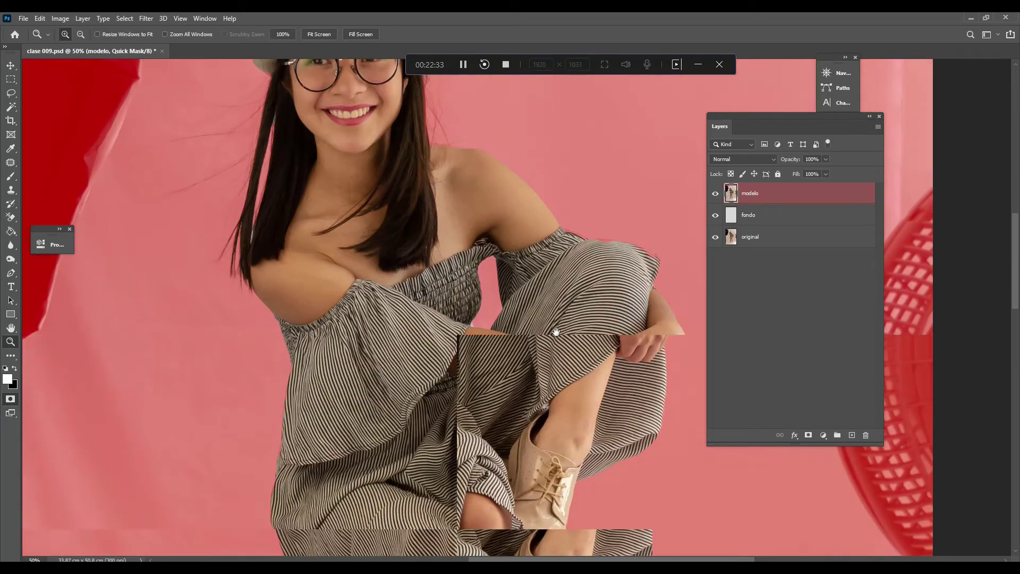
{"action": "left_click_drag", "start_coordinate": [557, 332], "coordinate": [599, 346]}
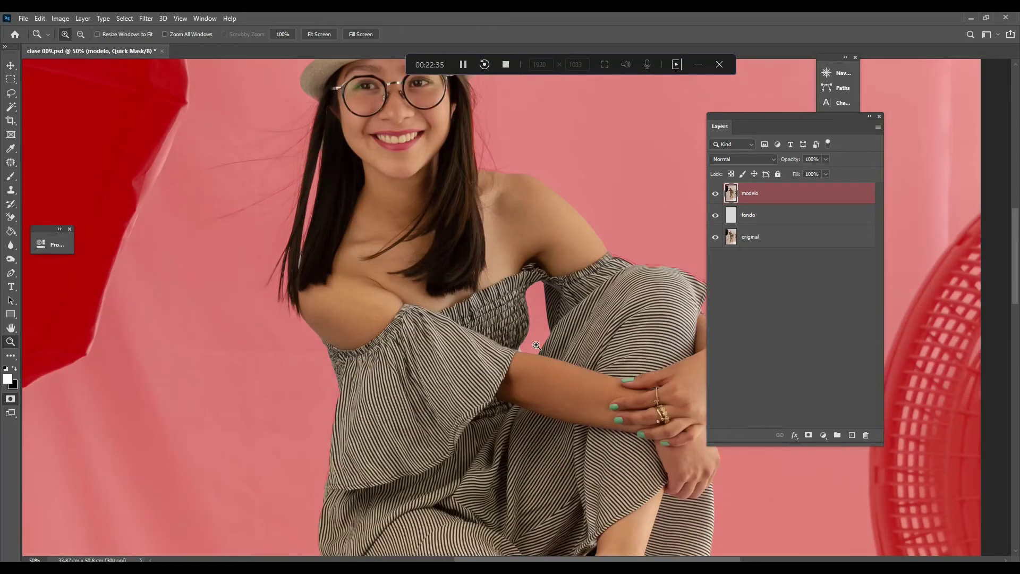
{"action": "left_click_drag", "start_coordinate": [526, 299], "coordinate": [536, 321]}
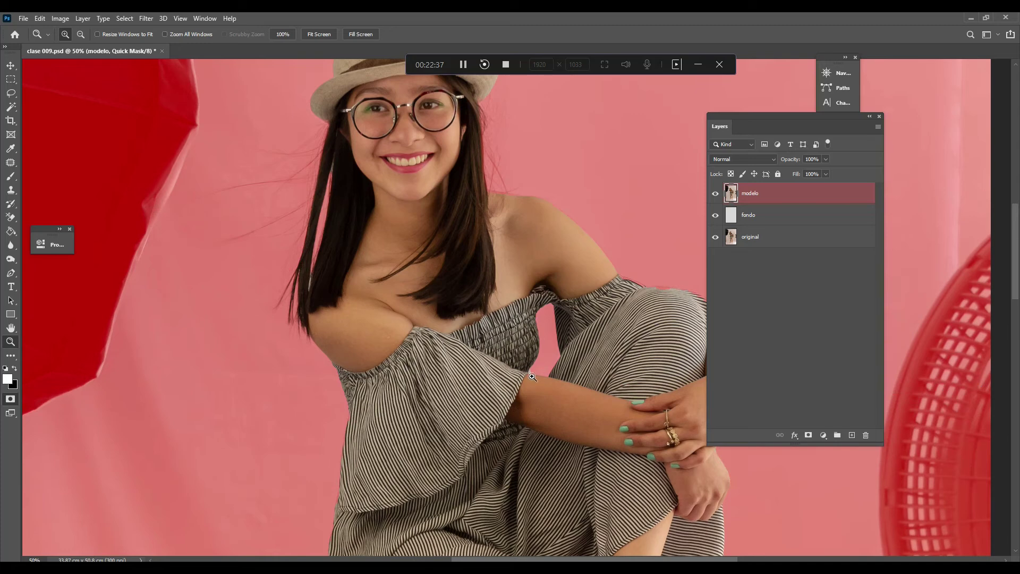
{"action": "left_click_drag", "start_coordinate": [486, 227], "coordinate": [501, 307]}
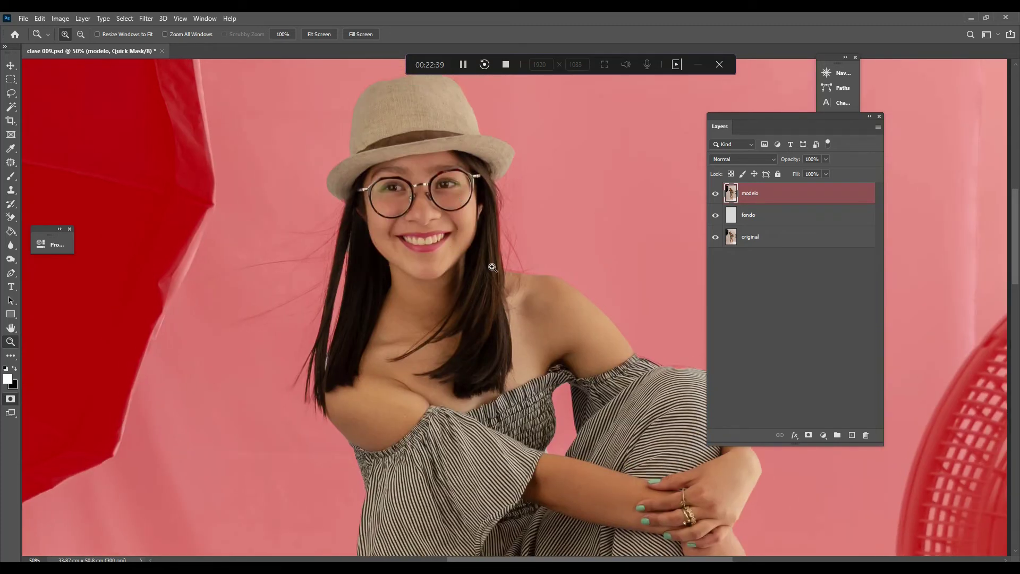
{"action": "left_click_drag", "start_coordinate": [494, 372], "coordinate": [428, 158]}
{"action": "mouse_move", "coordinate": [470, 374]}
{"action": "left_mouse_down"}
{"action": "mouse_move", "coordinate": [446, 212]}
{"action": "mouse_move", "coordinate": [454, 198]}
{"action": "left_mouse_up"}
{"action": "mouse_move", "coordinate": [456, 463]}
{"action": "left_mouse_down"}
{"action": "mouse_move", "coordinate": [457, 334]}
{"action": "mouse_move", "coordinate": [478, 221]}
{"action": "left_mouse_up"}
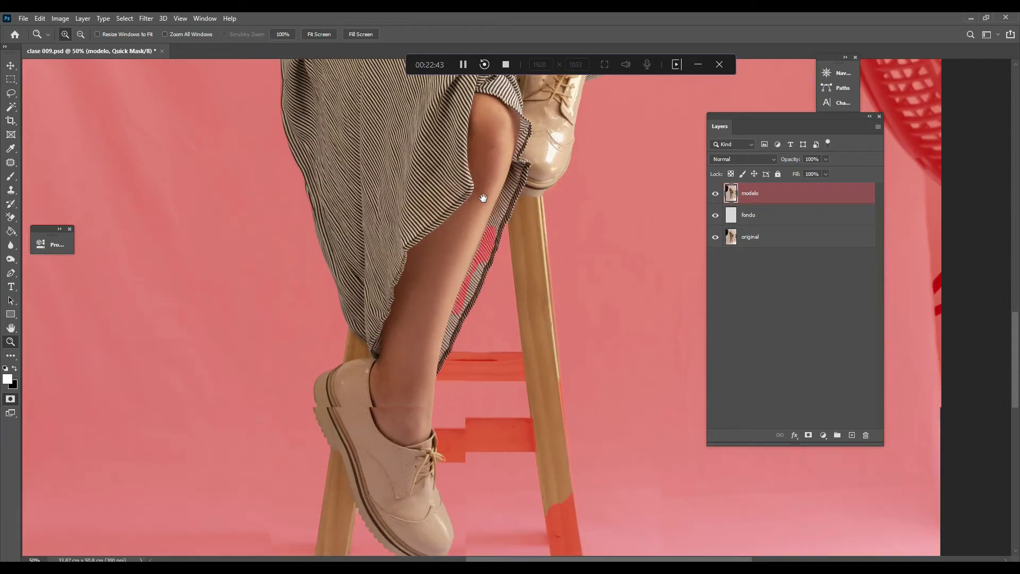
- Paint white over the masked patches of striped skirt behind the lower leg, using a soft 39 px brush at 0% hardness
{"action": "left_click", "coordinate": [491, 237]}
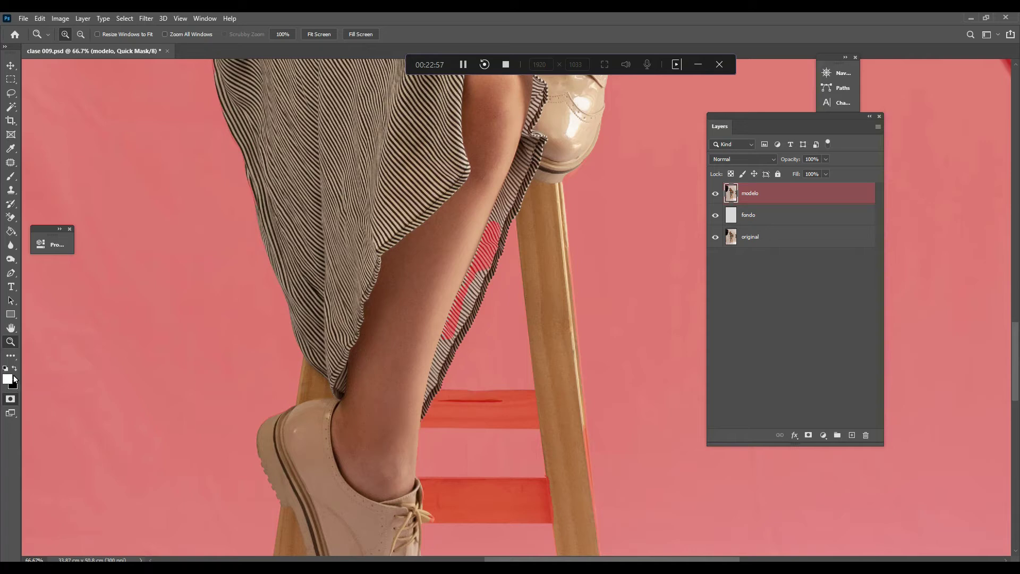
{"action": "key", "text": "b"}
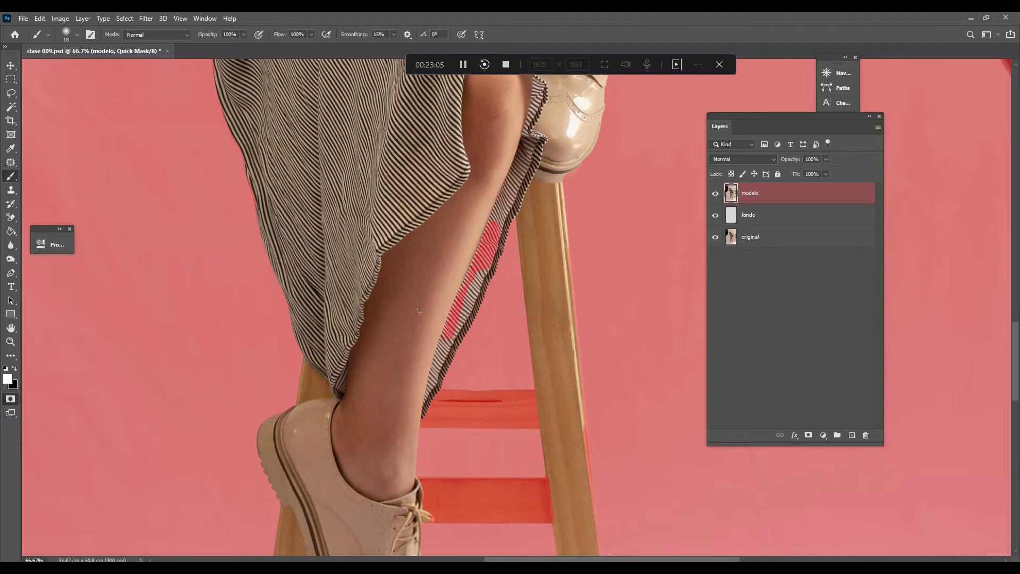
{"action": "right_click", "coordinate": [397, 265]}
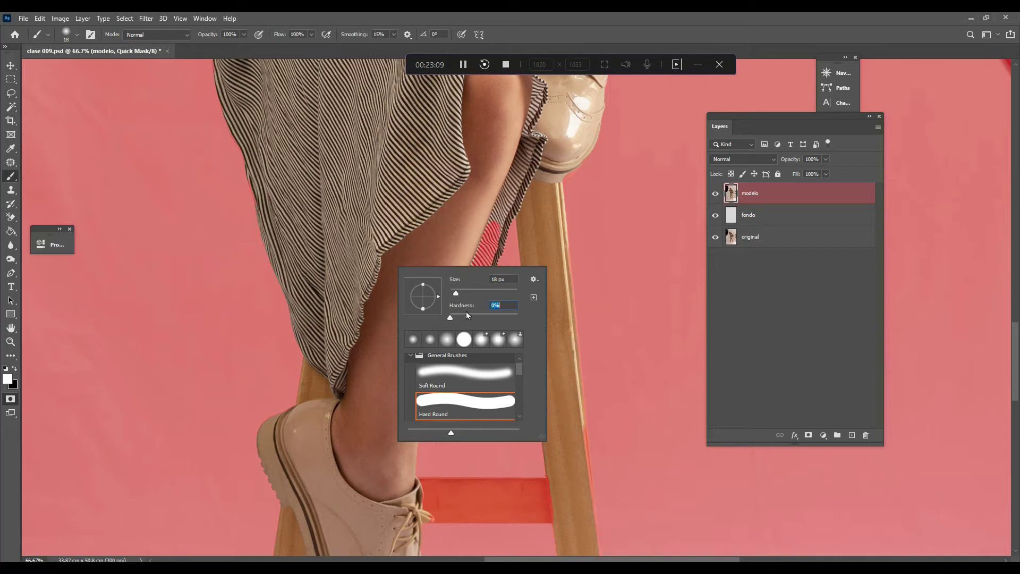
{"action": "left_click_drag", "start_coordinate": [460, 294], "coordinate": [467, 294]}
{"action": "left_click", "coordinate": [456, 242]}
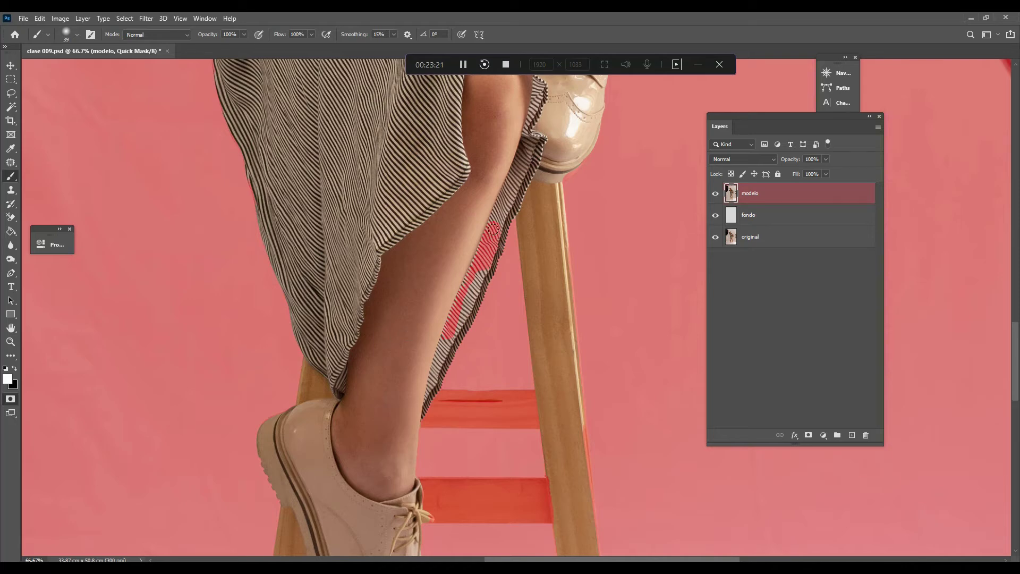
{"action": "left_click_drag", "start_coordinate": [493, 229], "coordinate": [489, 228]}
{"action": "scroll", "coordinate": [489, 249], "scroll_direction": "up", "scroll_amount": 5}
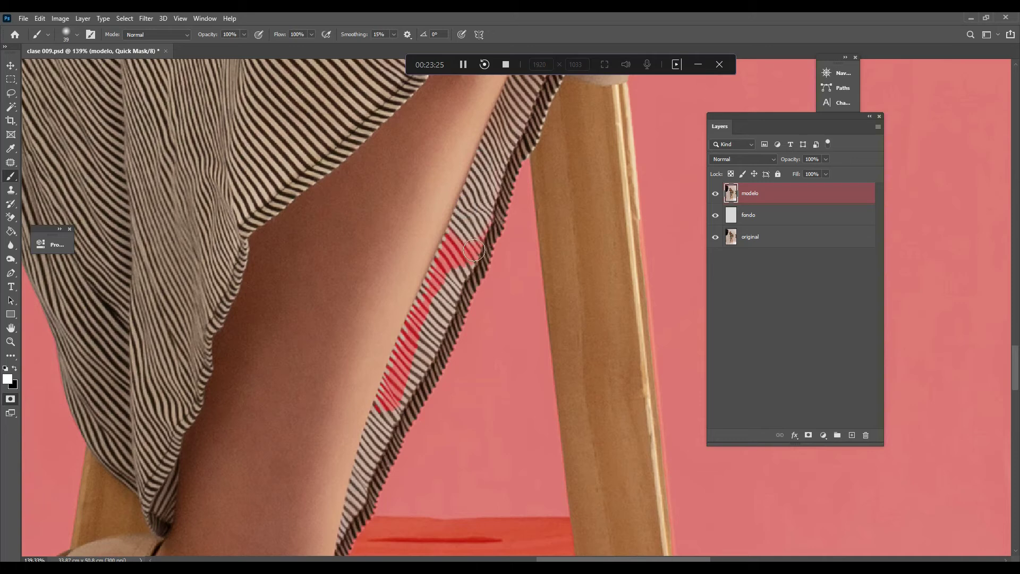
{"action": "mouse_move", "coordinate": [474, 250]}
{"action": "left_mouse_down"}
{"action": "mouse_move", "coordinate": [484, 234]}
{"action": "mouse_move", "coordinate": [446, 268]}
{"action": "mouse_move", "coordinate": [417, 327]}
{"action": "mouse_move", "coordinate": [420, 319]}
{"action": "left_mouse_up"}
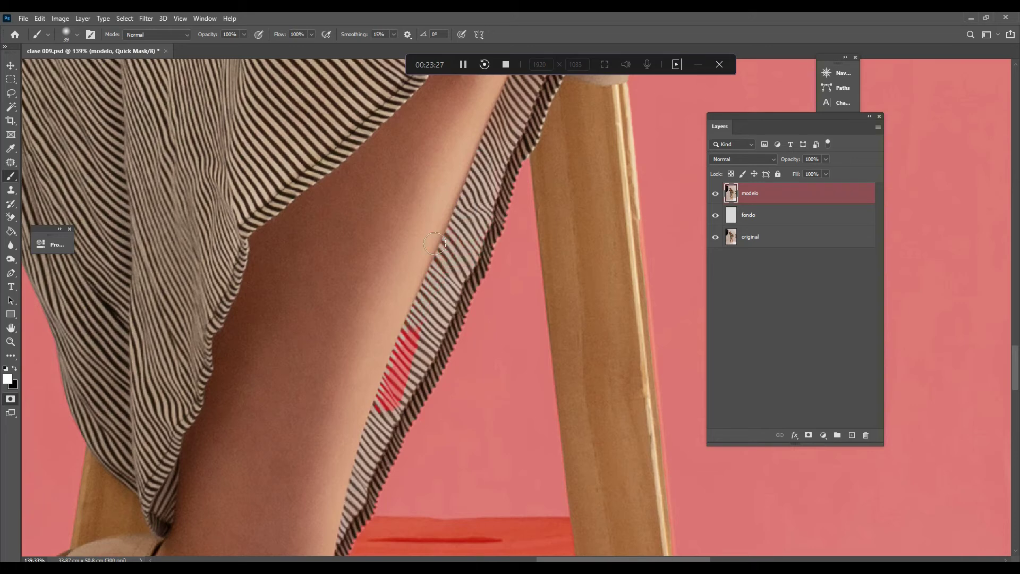
{"action": "mouse_move", "coordinate": [434, 243]}
{"action": "left_mouse_down"}
{"action": "mouse_move", "coordinate": [390, 392]}
{"action": "mouse_move", "coordinate": [403, 372]}
{"action": "left_mouse_up"}
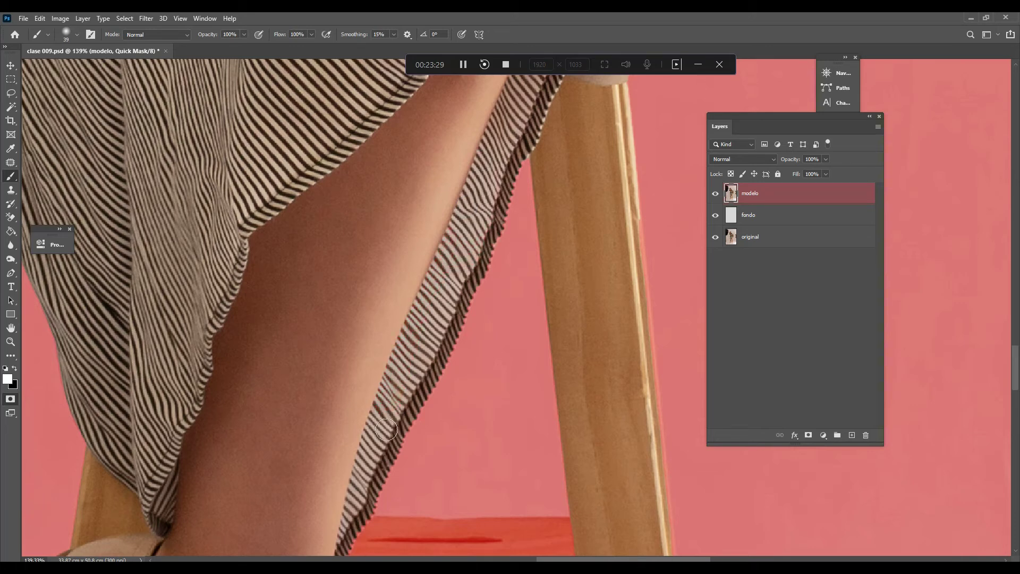
- Paint white over the masked edges of the stool rung beside the lower shoe, using a soft 29 px brush at 0% hardness
{"action": "left_click_drag", "start_coordinate": [406, 451], "coordinate": [449, 206]}
{"action": "scroll", "coordinate": [449, 206], "scroll_direction": "down", "scroll_amount": 5}
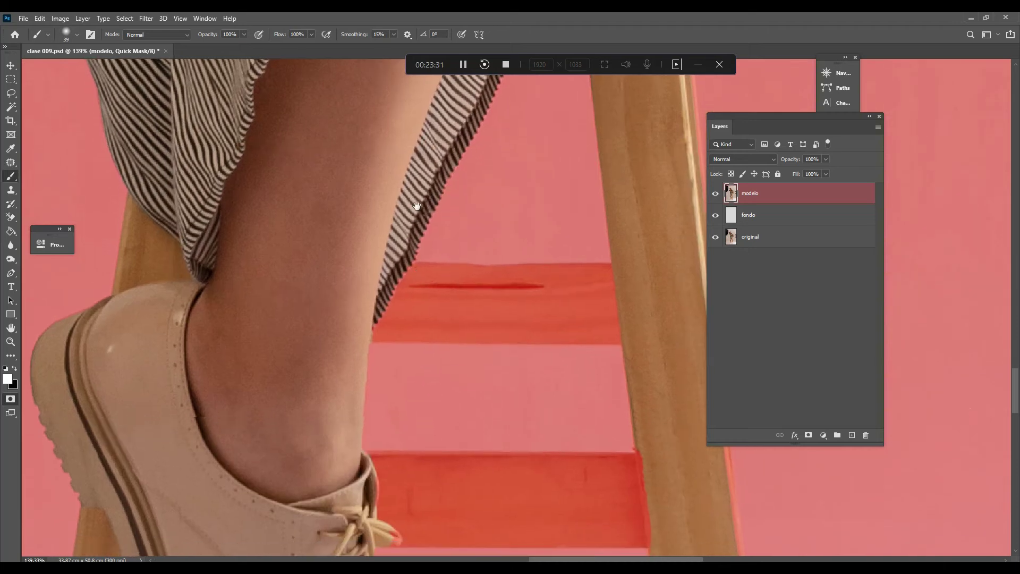
{"action": "mouse_move", "coordinate": [384, 313]}
{"action": "left_mouse_down"}
{"action": "mouse_move", "coordinate": [629, 308]}
{"action": "mouse_move", "coordinate": [504, 308]}
{"action": "mouse_move", "coordinate": [581, 313]}
{"action": "mouse_move", "coordinate": [529, 327]}
{"action": "mouse_move", "coordinate": [357, 327]}
{"action": "mouse_move", "coordinate": [638, 331]}
{"action": "mouse_move", "coordinate": [656, 323]}
{"action": "mouse_move", "coordinate": [634, 305]}
{"action": "mouse_move", "coordinate": [373, 288]}
{"action": "left_mouse_up"}
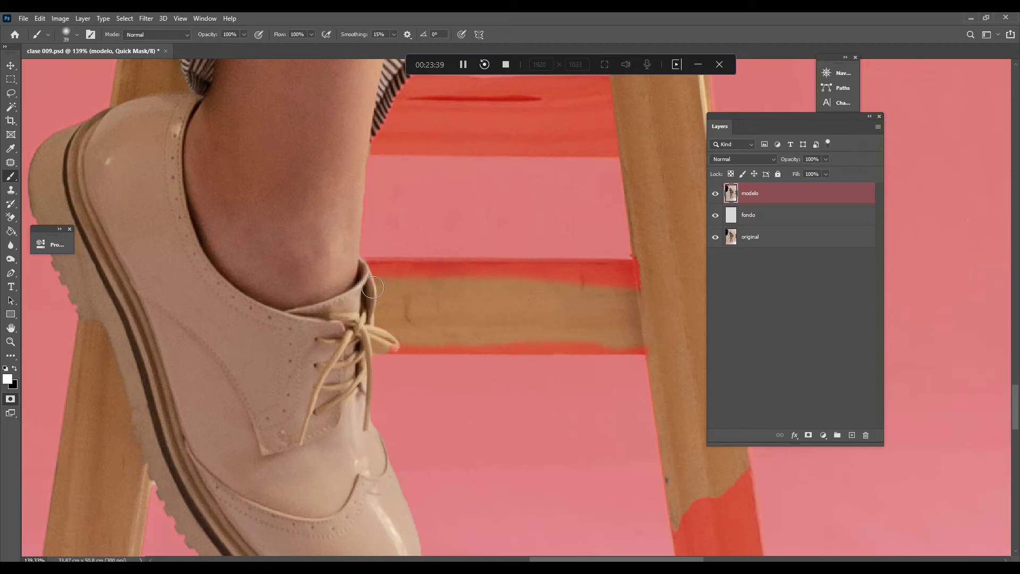
{"action": "right_click", "coordinate": [432, 285]}
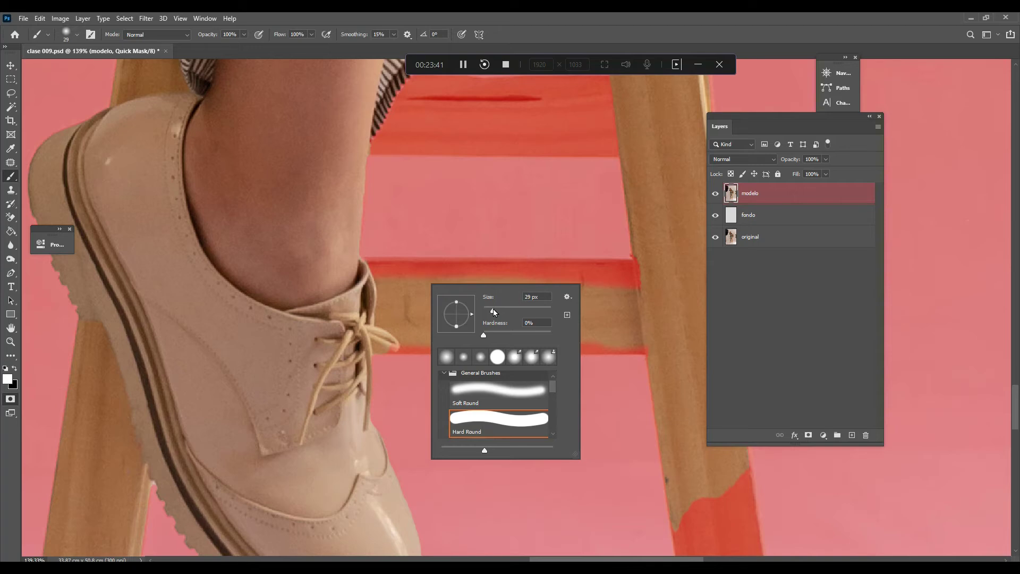
{"action": "left_click", "coordinate": [355, 272]}
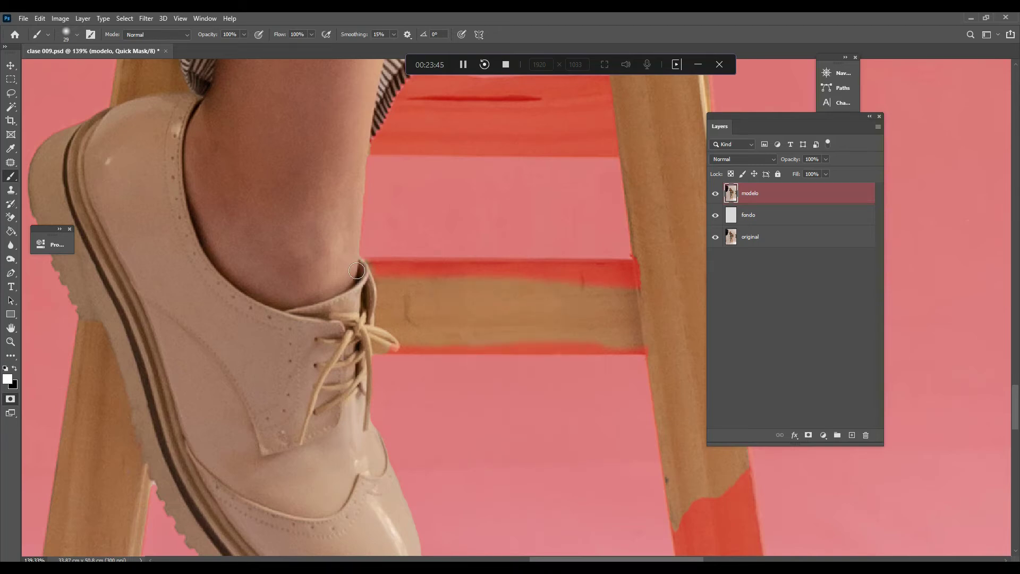
{"action": "left_click_drag", "start_coordinate": [356, 271], "coordinate": [647, 276]}
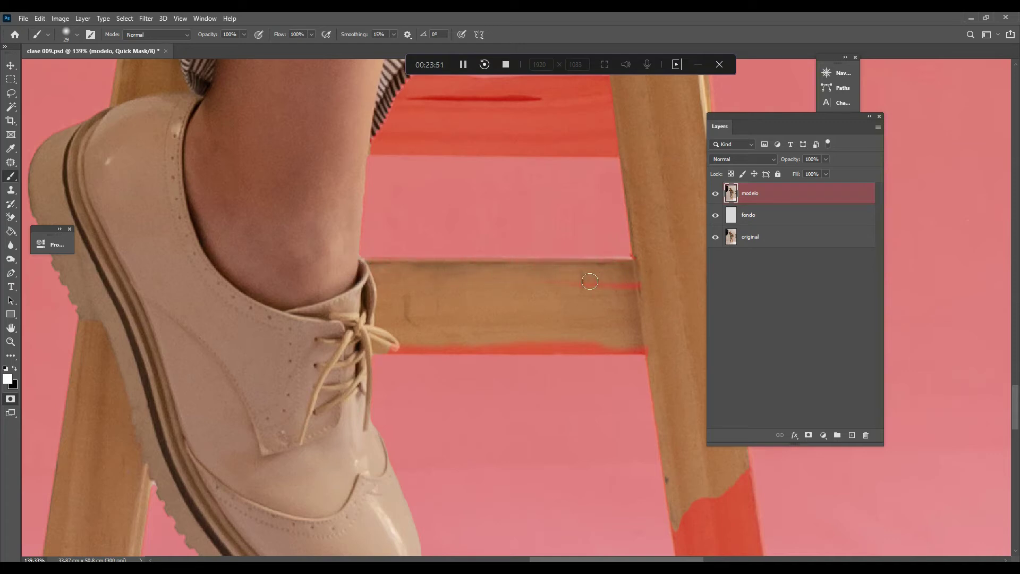
{"action": "left_click_drag", "start_coordinate": [578, 287], "coordinate": [655, 288]}
{"action": "left_click_drag", "start_coordinate": [466, 342], "coordinate": [654, 342]}
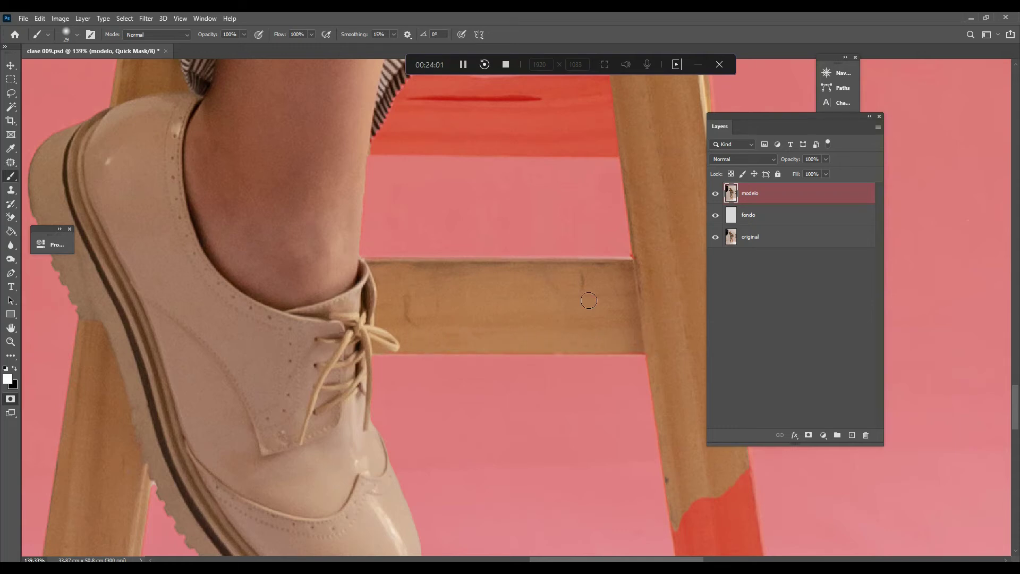
- Paint white over the masked upper stool rung between the skirt hem and the stool leg
{"action": "scroll", "coordinate": [595, 218], "scroll_direction": "up", "scroll_amount": 5}
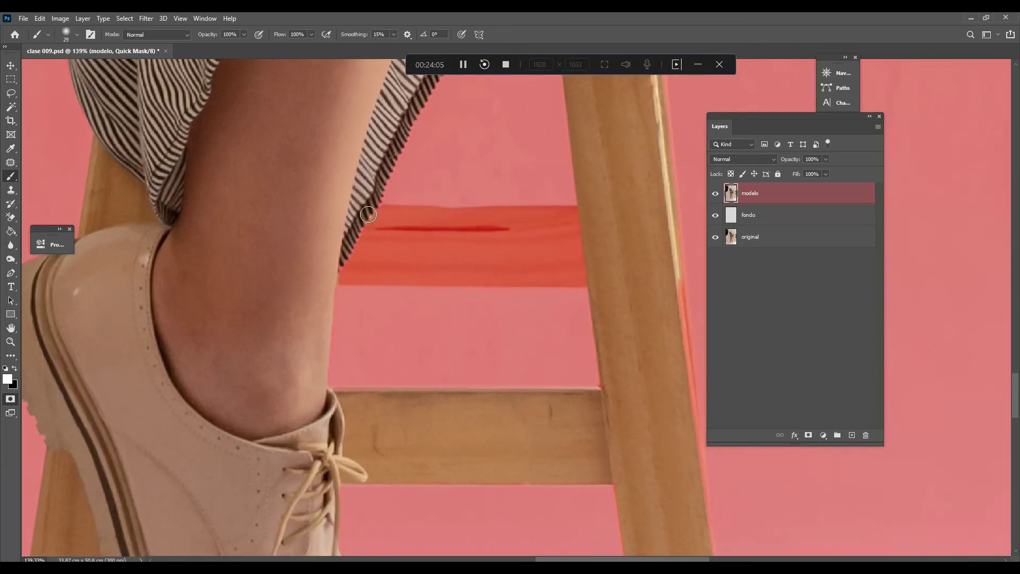
{"action": "left_click_drag", "start_coordinate": [368, 214], "coordinate": [613, 234]}
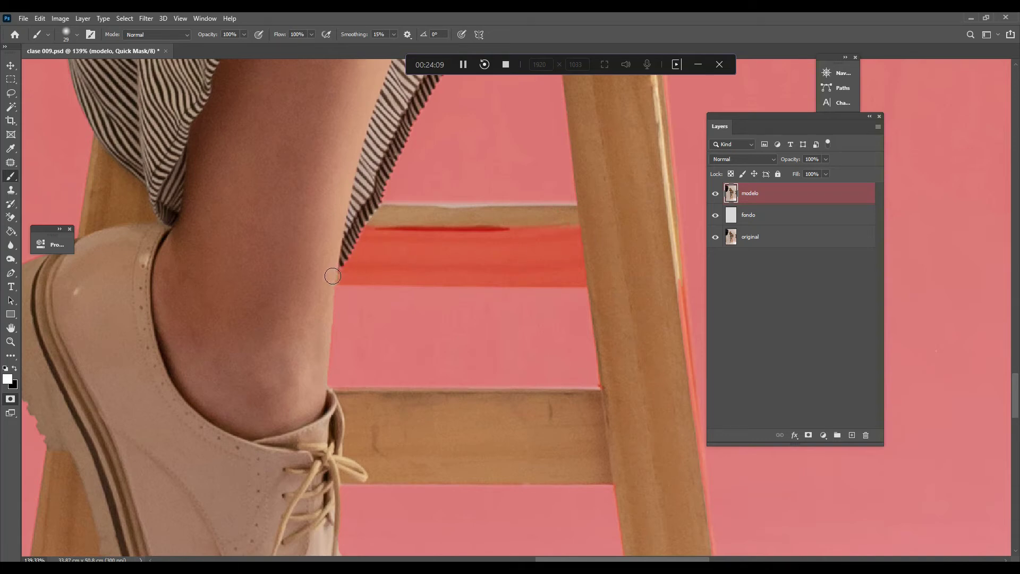
{"action": "left_click_drag", "start_coordinate": [333, 276], "coordinate": [609, 274]}
{"action": "left_click_drag", "start_coordinate": [457, 254], "coordinate": [416, 254]}
{"action": "mouse_move", "coordinate": [319, 250]}
{"action": "left_mouse_down"}
{"action": "mouse_move", "coordinate": [367, 240]}
{"action": "mouse_move", "coordinate": [310, 236]}
{"action": "mouse_move", "coordinate": [579, 233]}
{"action": "mouse_move", "coordinate": [527, 239]}
{"action": "mouse_move", "coordinate": [555, 244]}
{"action": "mouse_move", "coordinate": [530, 251]}
{"action": "mouse_move", "coordinate": [593, 256]}
{"action": "mouse_move", "coordinate": [555, 230]}
{"action": "left_mouse_up"}
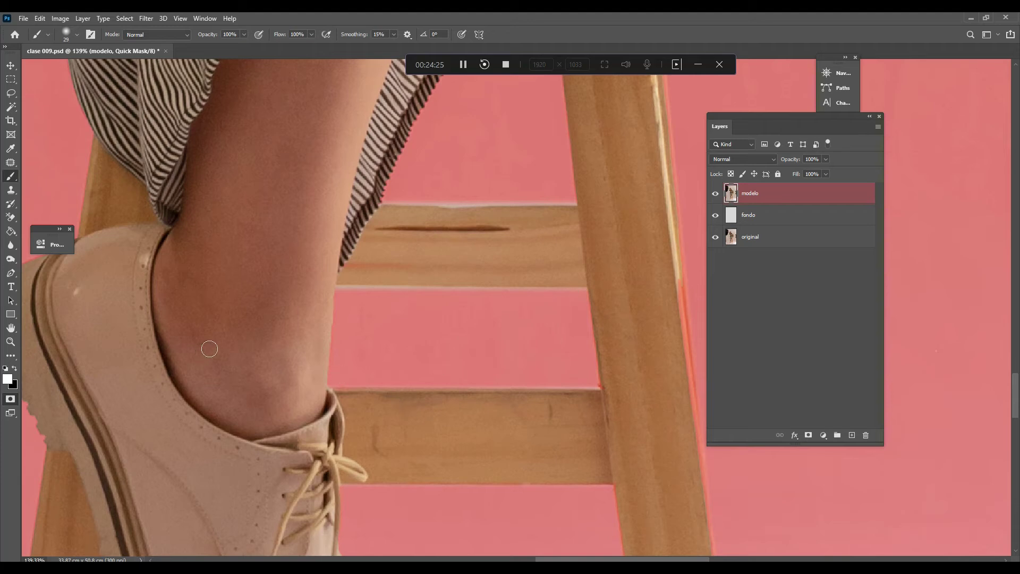
- Paint white down the stool's outer leg to its foot, clearing the masked strip along its edge and the masked lower end
{"action": "left_click_drag", "start_coordinate": [246, 365], "coordinate": [315, 335]}
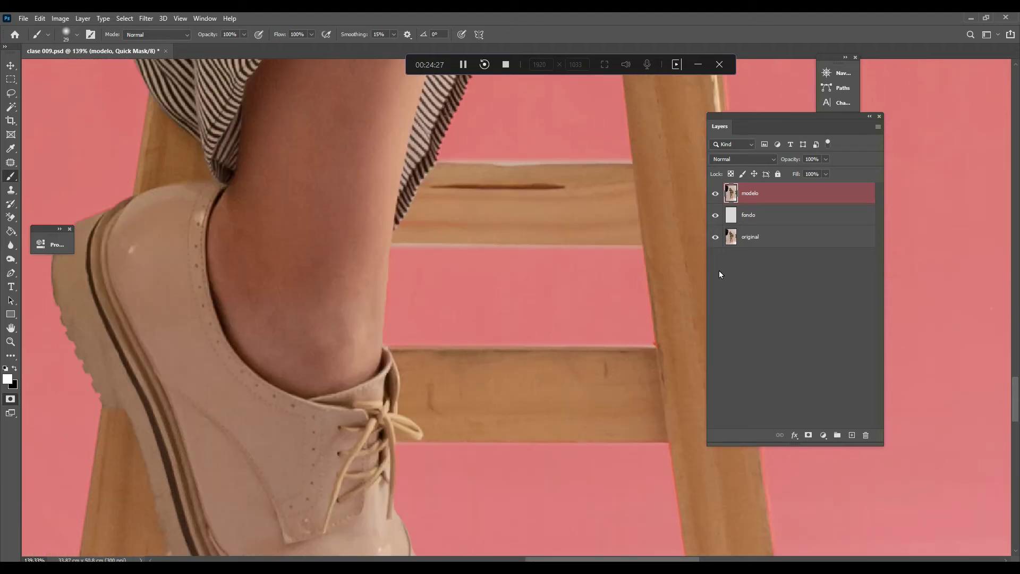
{"action": "left_click_drag", "start_coordinate": [608, 291], "coordinate": [467, 291]}
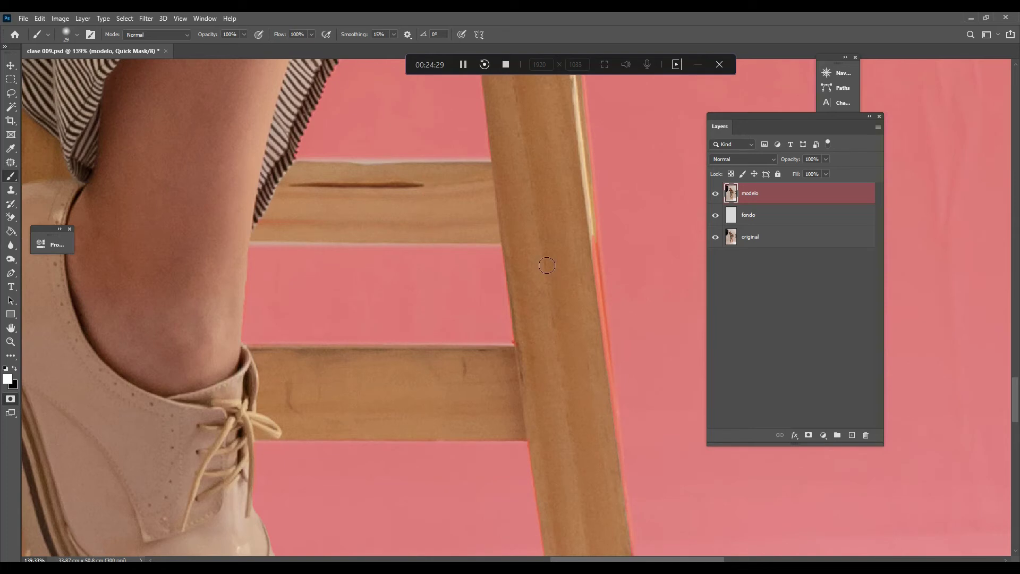
{"action": "left_click_drag", "start_coordinate": [530, 282], "coordinate": [483, 251]}
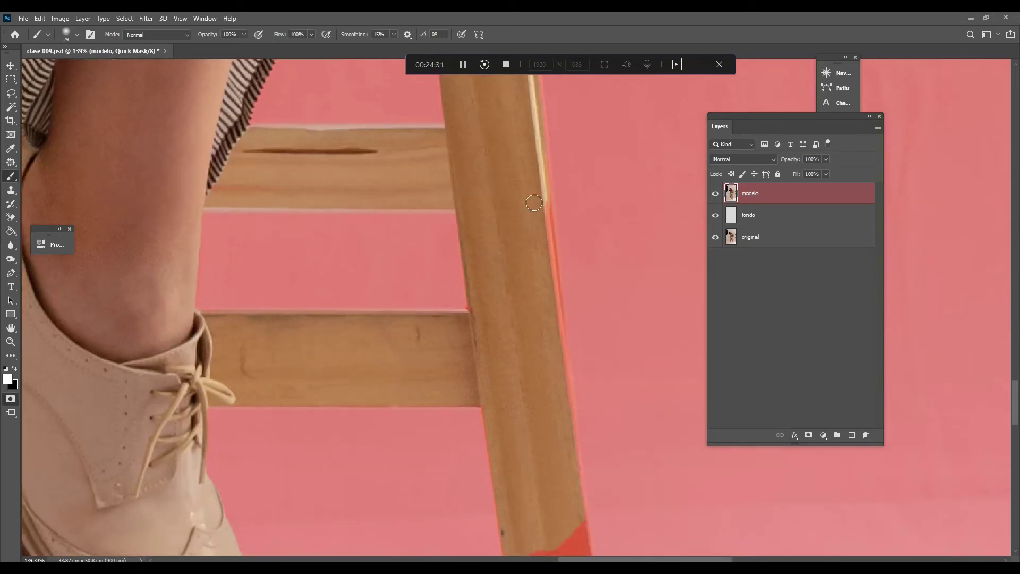
{"action": "left_click_drag", "start_coordinate": [536, 166], "coordinate": [559, 457]}
{"action": "mouse_move", "coordinate": [521, 513]}
{"action": "left_mouse_down"}
{"action": "mouse_move", "coordinate": [523, 205]}
{"action": "mouse_move", "coordinate": [553, 388]}
{"action": "left_mouse_up"}
{"action": "mouse_move", "coordinate": [570, 207]}
{"action": "left_mouse_down"}
{"action": "mouse_move", "coordinate": [532, 280]}
{"action": "mouse_move", "coordinate": [462, 142]}
{"action": "left_mouse_up"}
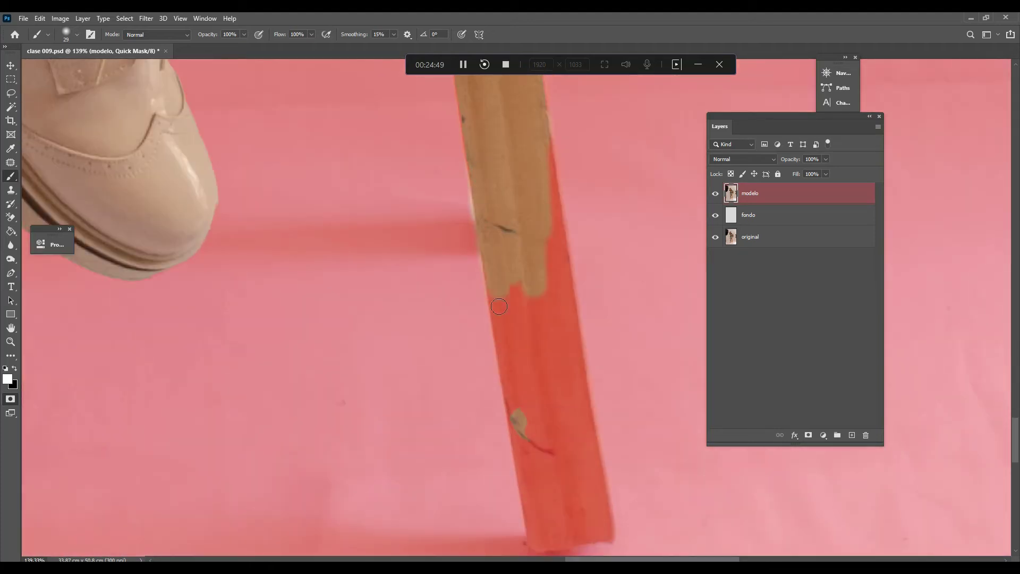
{"action": "mouse_move", "coordinate": [520, 372]}
{"action": "left_mouse_down"}
{"action": "mouse_move", "coordinate": [511, 213]}
{"action": "mouse_move", "coordinate": [573, 446]}
{"action": "left_mouse_up"}
{"action": "left_click_drag", "start_coordinate": [531, 192], "coordinate": [565, 399]}
- Touch up the mask around the background gap between the bodice and the raised leg, using a soft 16 px black brush
{"action": "scroll", "coordinate": [506, 258], "scroll_direction": "up", "scroll_amount": 5}
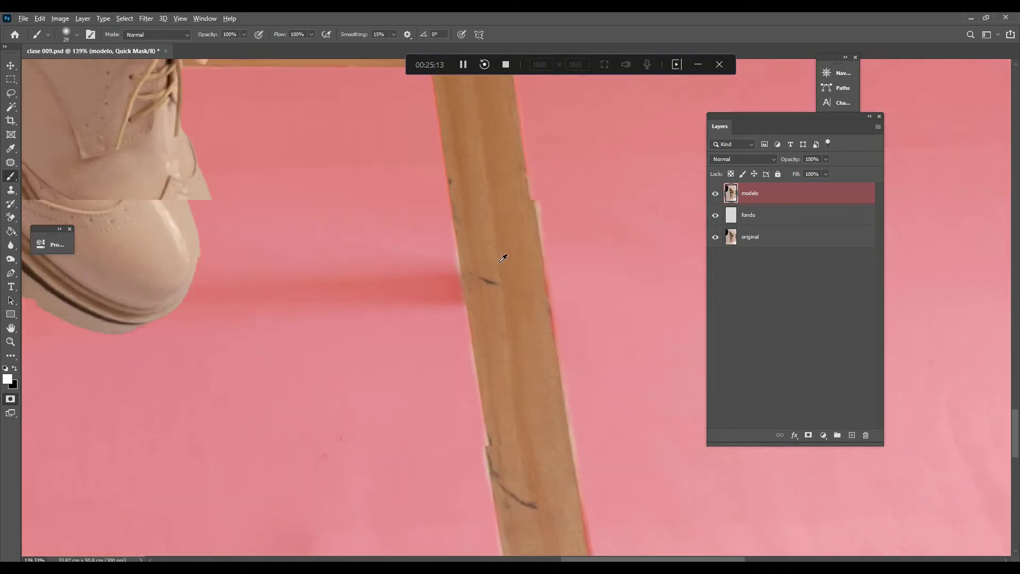
{"action": "scroll", "coordinate": [365, 119], "scroll_direction": "up", "scroll_amount": 10}
{"action": "left_click_drag", "start_coordinate": [364, 119], "coordinate": [442, 182]}
{"action": "key", "text": "x"}
{"action": "scroll", "coordinate": [485, 181], "scroll_direction": "down", "scroll_amount": 10}
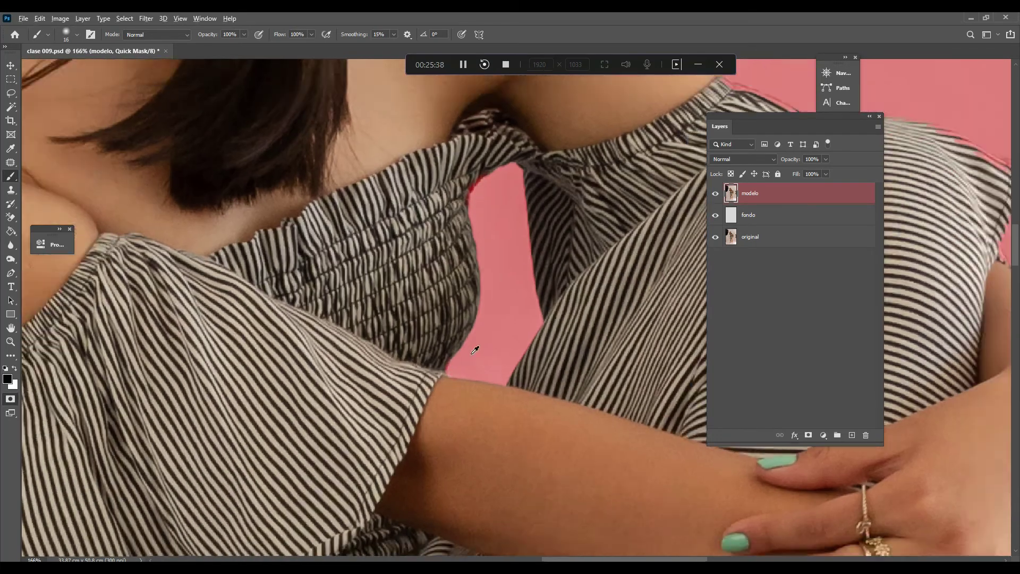
{"action": "key", "text": "bracketleft"}
{"action": "key", "text": "bracketleft"}
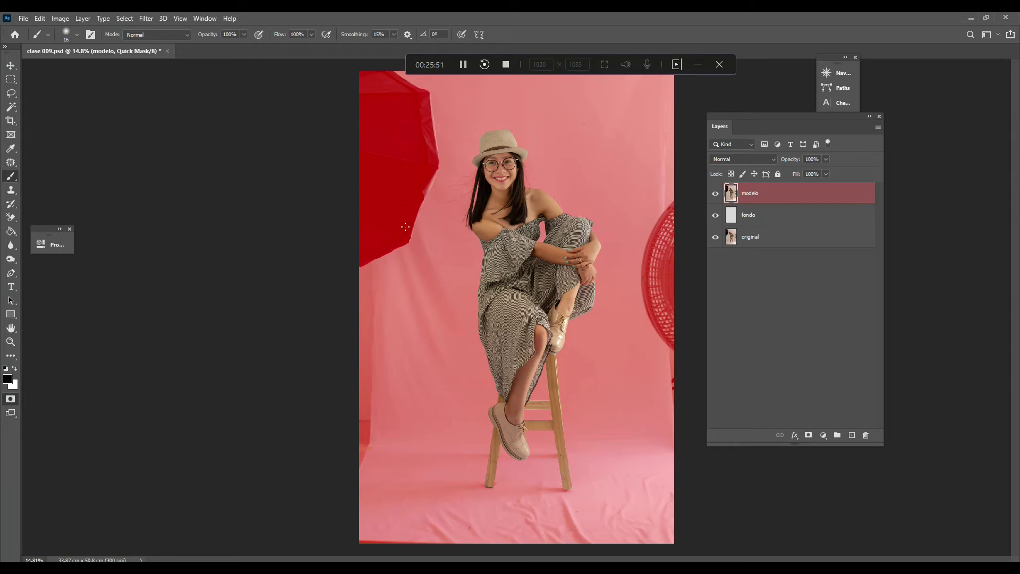
- Try unmasking a patch at the umbrella's lower edge in white with a soft 171 px brush, and mask it again in black
{"action": "right_click", "coordinate": [472, 291]}
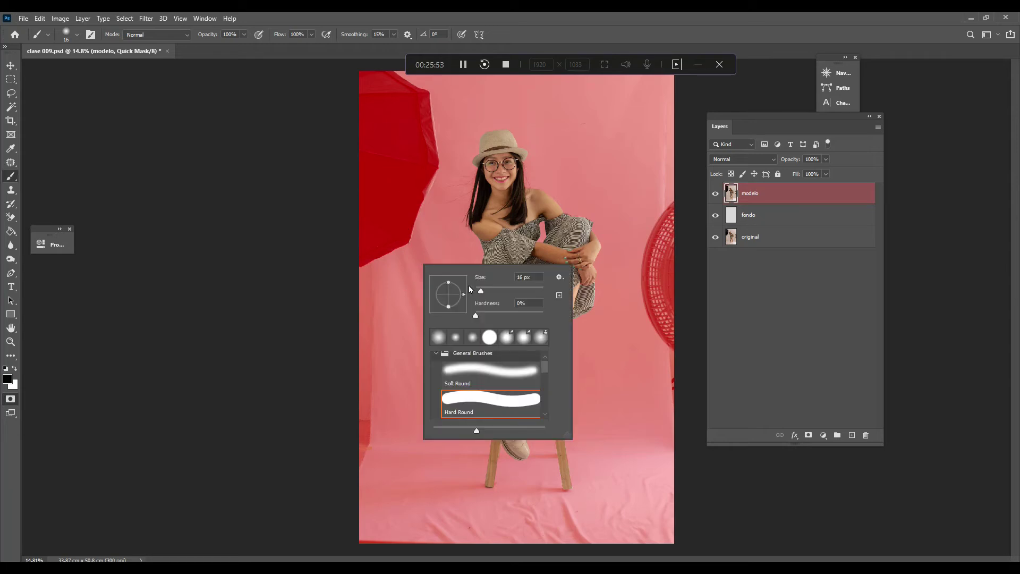
{"action": "left_click_drag", "start_coordinate": [475, 290], "coordinate": [525, 293]}
{"action": "left_click", "coordinate": [411, 246]}
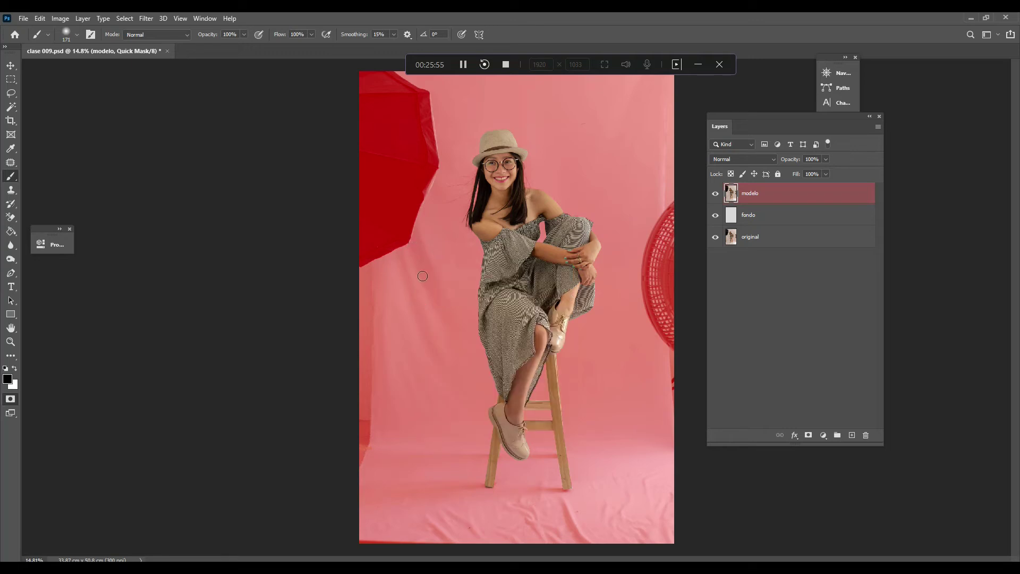
{"action": "key", "text": "x"}
{"action": "mouse_move", "coordinate": [401, 227]}
{"action": "left_mouse_down"}
{"action": "mouse_move", "coordinate": [396, 266]}
{"action": "mouse_move", "coordinate": [420, 224]}
{"action": "mouse_move", "coordinate": [423, 275]}
{"action": "left_mouse_up"}
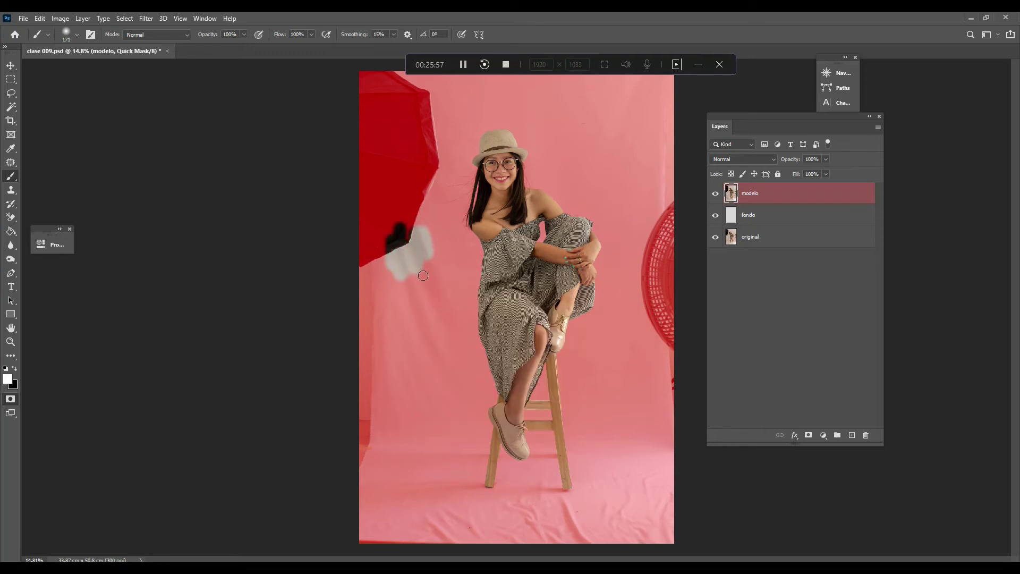
{"action": "left_click", "coordinate": [14, 371]}
{"action": "mouse_move", "coordinate": [390, 224]}
{"action": "left_mouse_down"}
{"action": "mouse_move", "coordinate": [376, 300]}
{"action": "mouse_move", "coordinate": [403, 216]}
{"action": "mouse_move", "coordinate": [383, 303]}
{"action": "mouse_move", "coordinate": [404, 274]}
{"action": "mouse_move", "coordinate": [405, 200]}
{"action": "mouse_move", "coordinate": [404, 231]}
{"action": "mouse_move", "coordinate": [383, 226]}
{"action": "mouse_move", "coordinate": [403, 239]}
{"action": "mouse_move", "coordinate": [416, 280]}
{"action": "mouse_move", "coordinate": [430, 217]}
{"action": "mouse_move", "coordinate": [412, 222]}
{"action": "mouse_move", "coordinate": [418, 273]}
{"action": "left_mouse_up"}
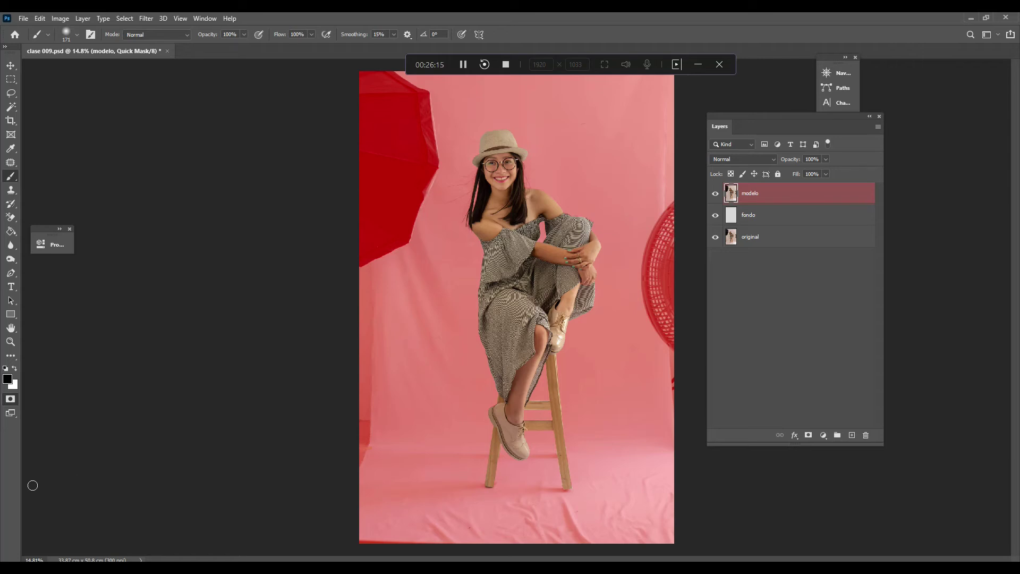
- Exit Quick Mask mode to turn the painted mask back into a selection
{"action": "left_click", "coordinate": [9, 402]}
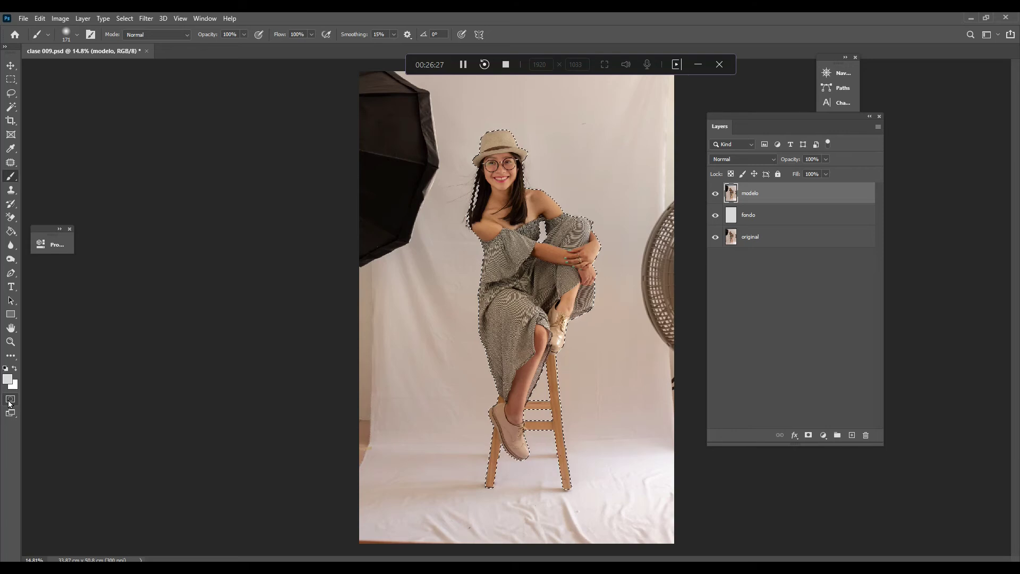
- Try clearing the selected model and stool area to light grey on the modelo layer, and undo it
{"action": "key", "text": "alt+BackSpace"}
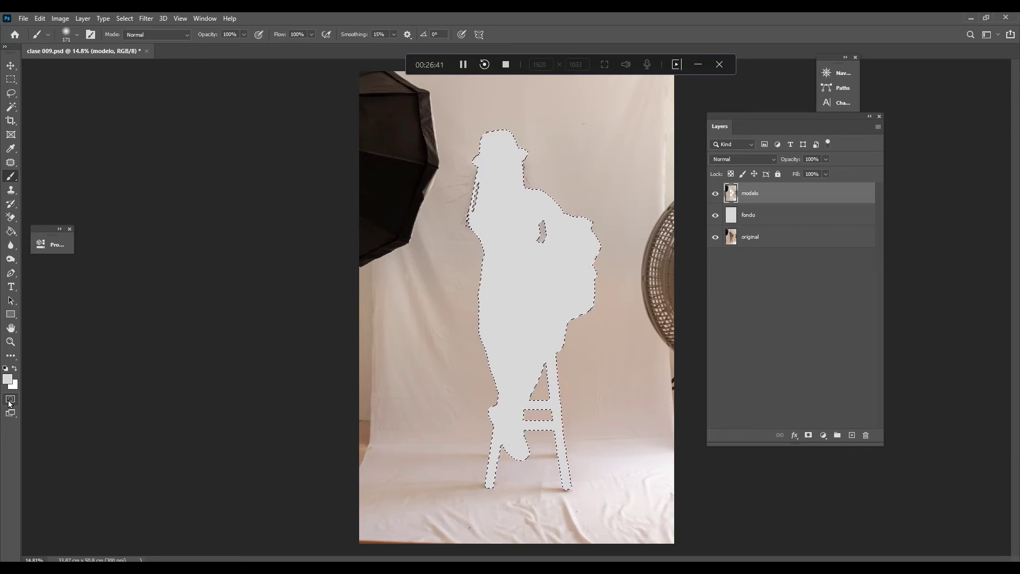
{"action": "key", "text": "ctrl+z"}
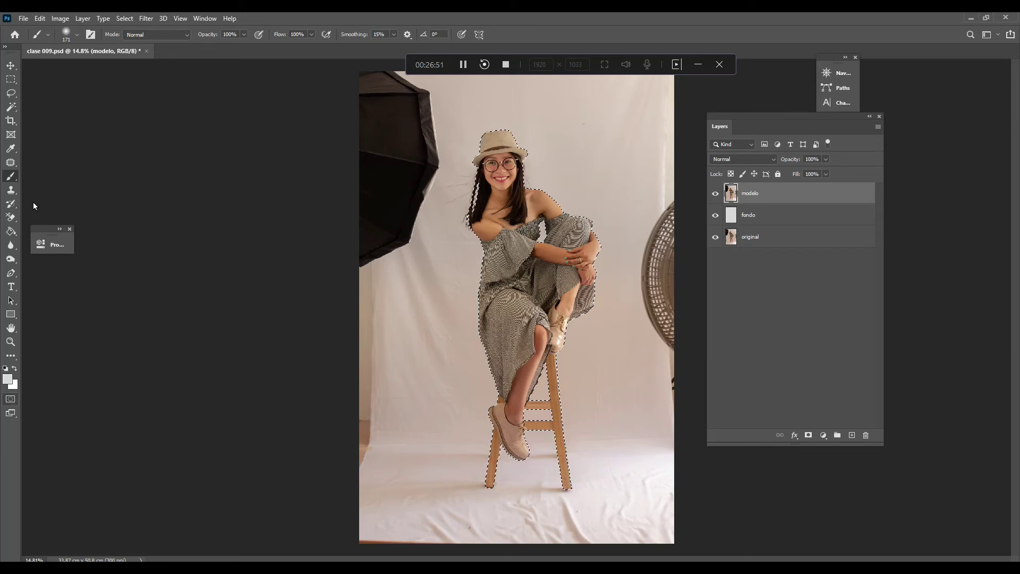
- Invert the selection so it covers the studio background instead of the model and stool
{"action": "left_click", "coordinate": [128, 19]}
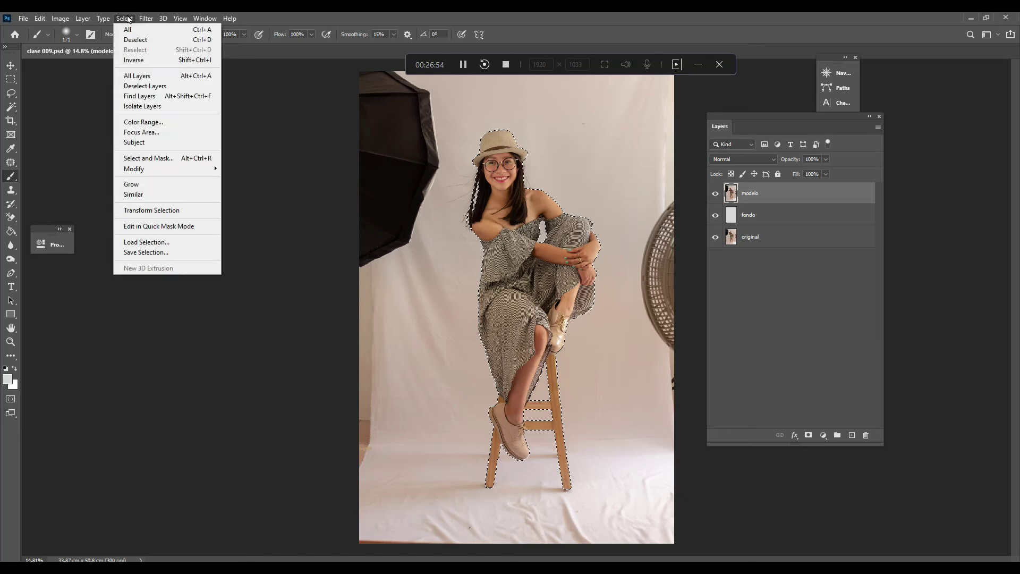
{"action": "left_click", "coordinate": [134, 63]}
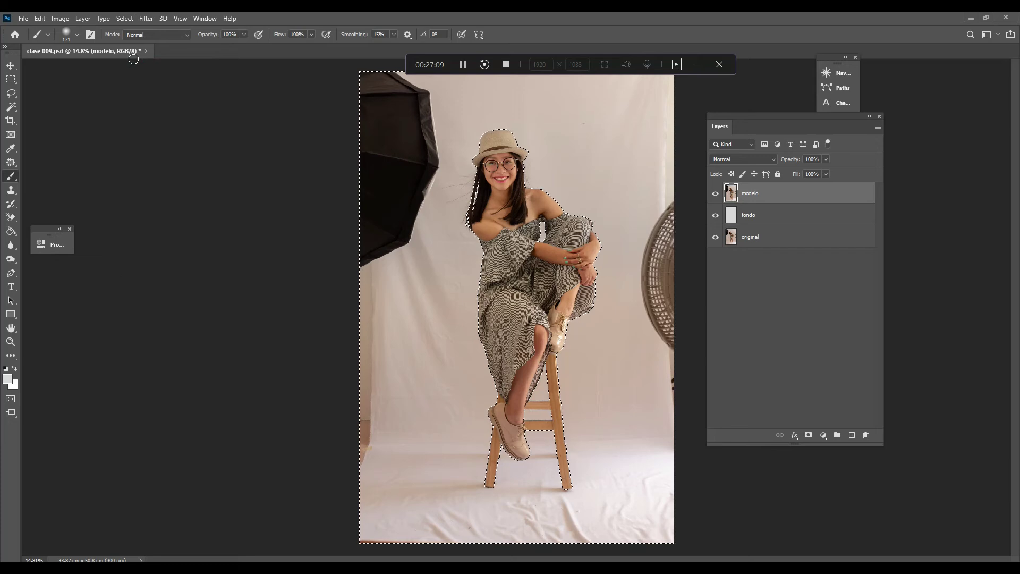
- Try deleting the selected studio background from the modelo layer, and undo the deletion
{"action": "key", "text": "Delete"}
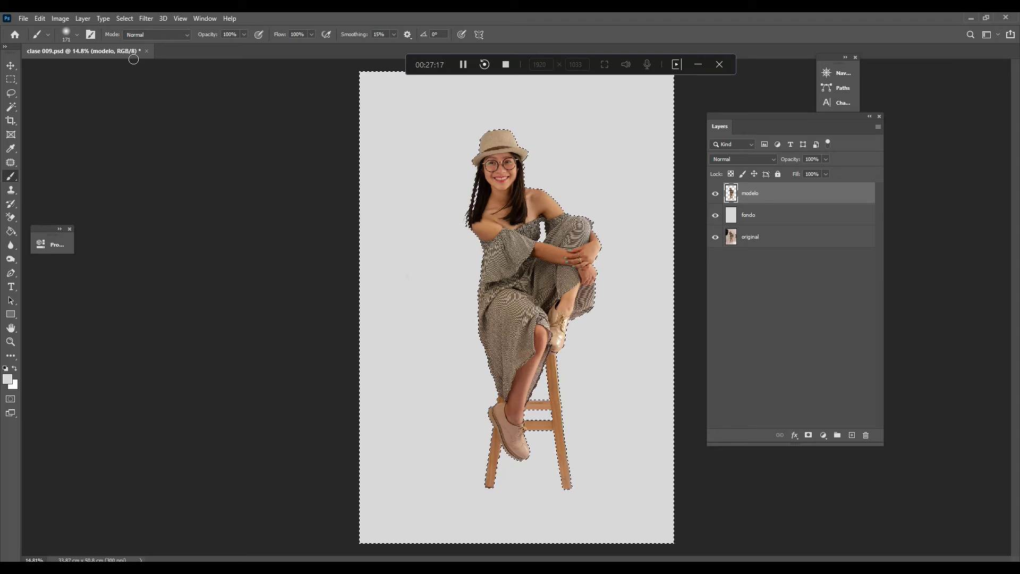
{"action": "key", "text": "ctrl+z"}
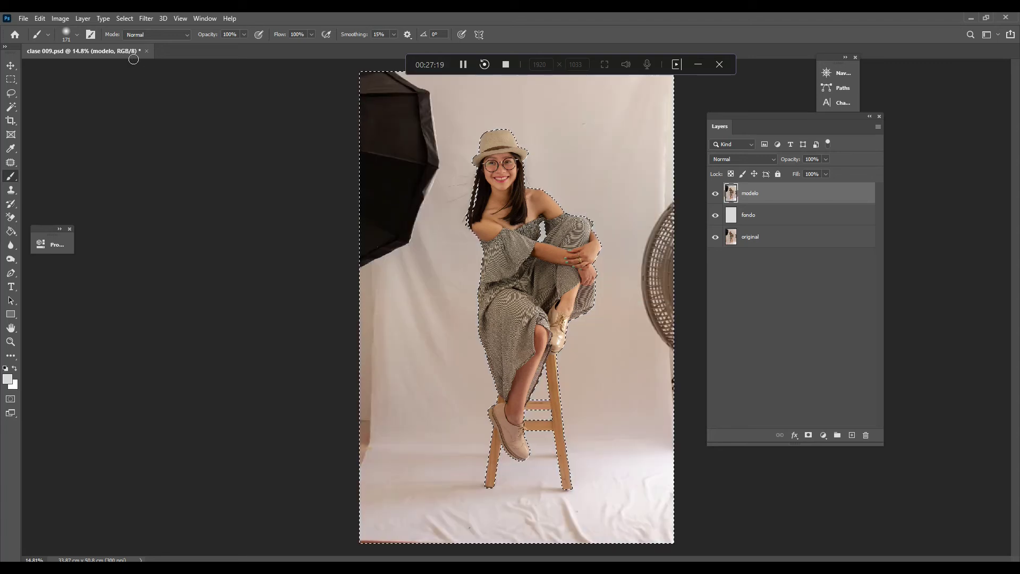
- Open the background selection in Select and Mask from the Rectangular Marquee tool, and set the edge detection radius to 3 px
{"action": "key", "text": "ctrl+d"}
{"action": "key", "text": "m"}
{"action": "key", "text": "ctrl+shift+d"}
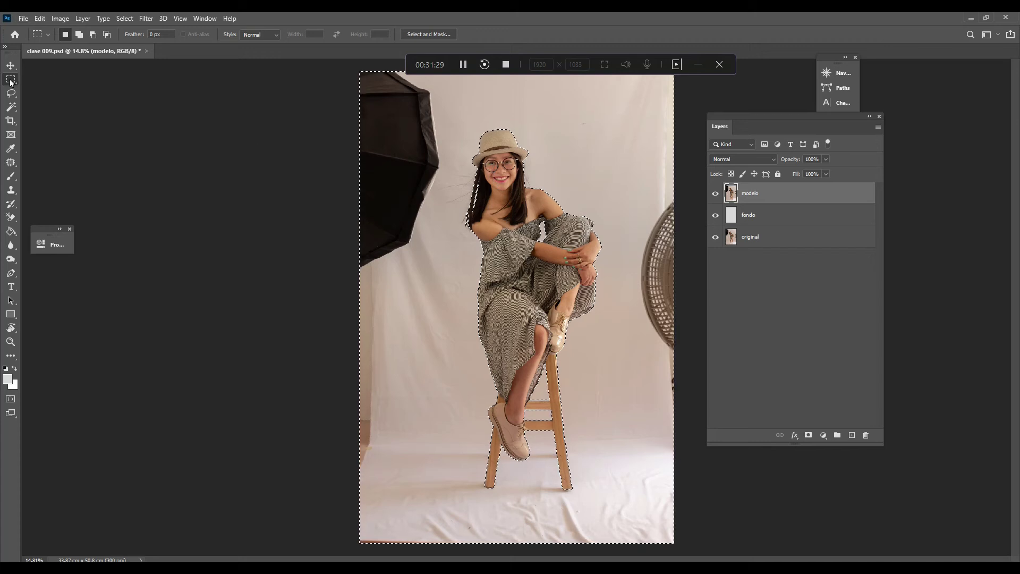
{"action": "key", "text": "ctrl+d"}
{"action": "key", "text": "ctrl+shift+d"}
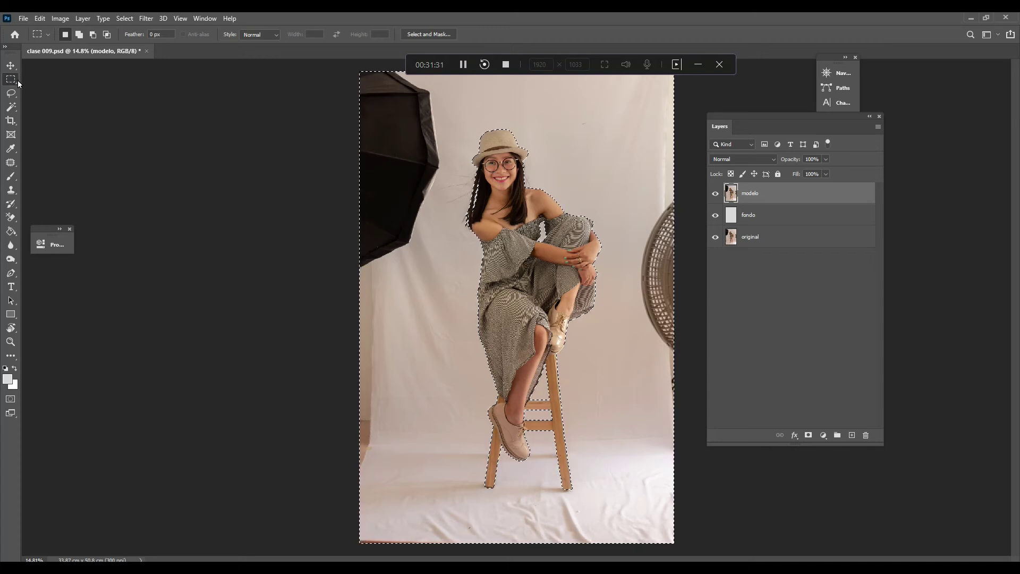
{"action": "left_click", "coordinate": [426, 35]}
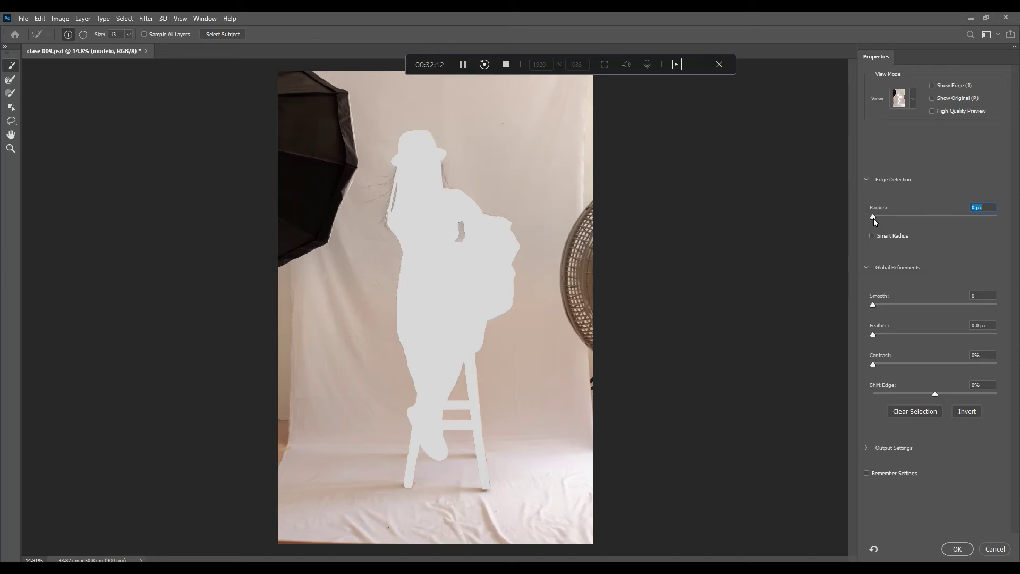
{"action": "left_click_drag", "start_coordinate": [874, 217], "coordinate": [878, 219]}
{"action": "left_click", "coordinate": [887, 221]}
{"action": "left_click", "coordinate": [884, 217]}
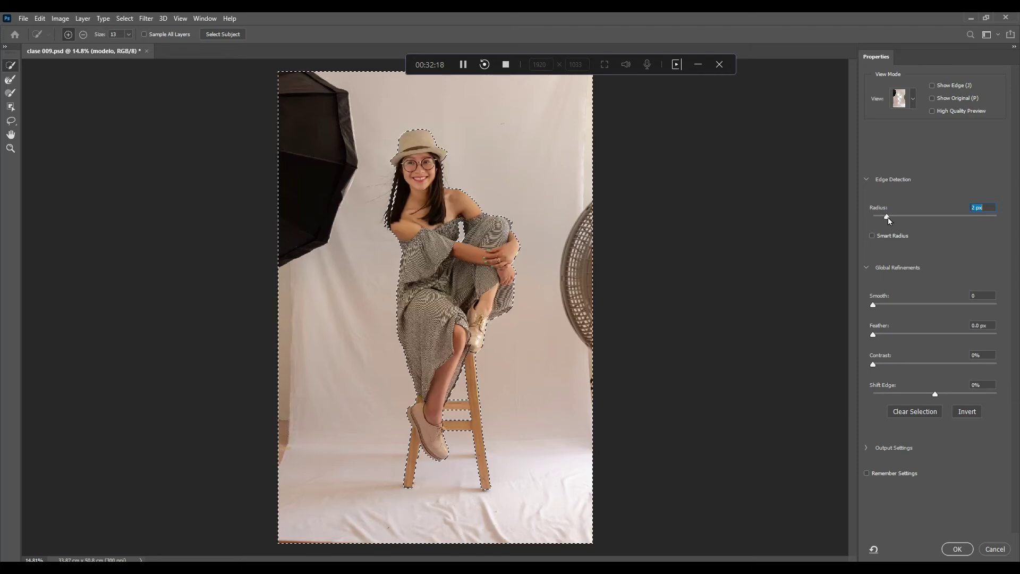
{"action": "left_click_drag", "start_coordinate": [887, 218], "coordinate": [891, 218]}
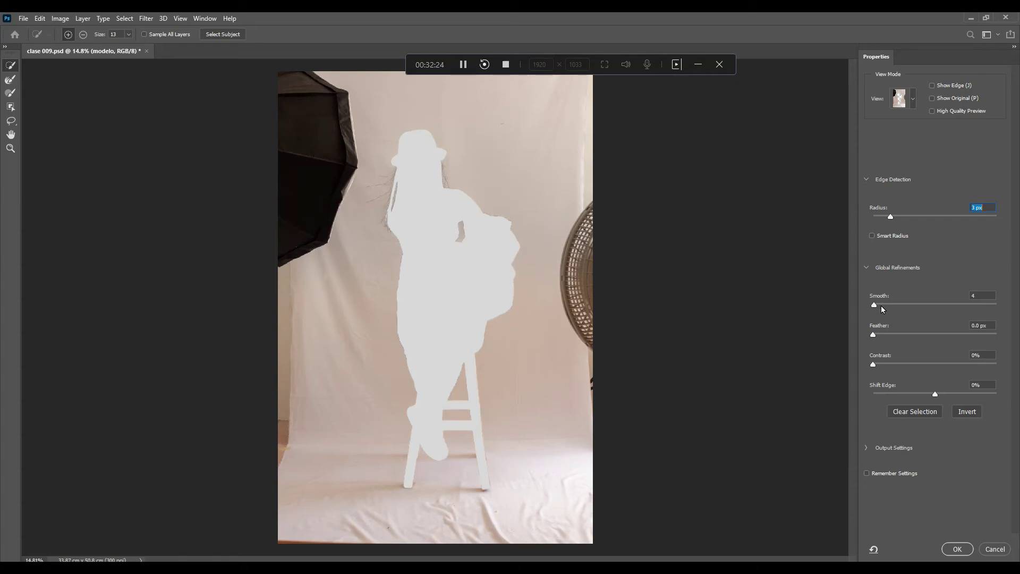
- Raise the selection's Smooth and Feather refinements slightly, and apply the refined edge to the selection
{"action": "left_click_drag", "start_coordinate": [881, 305], "coordinate": [876, 333]}
{"action": "key", "text": "alt"}
{"action": "key", "text": "Return"}
{"action": "type", "text": "2"}
{"action": "left_click", "coordinate": [956, 550]}
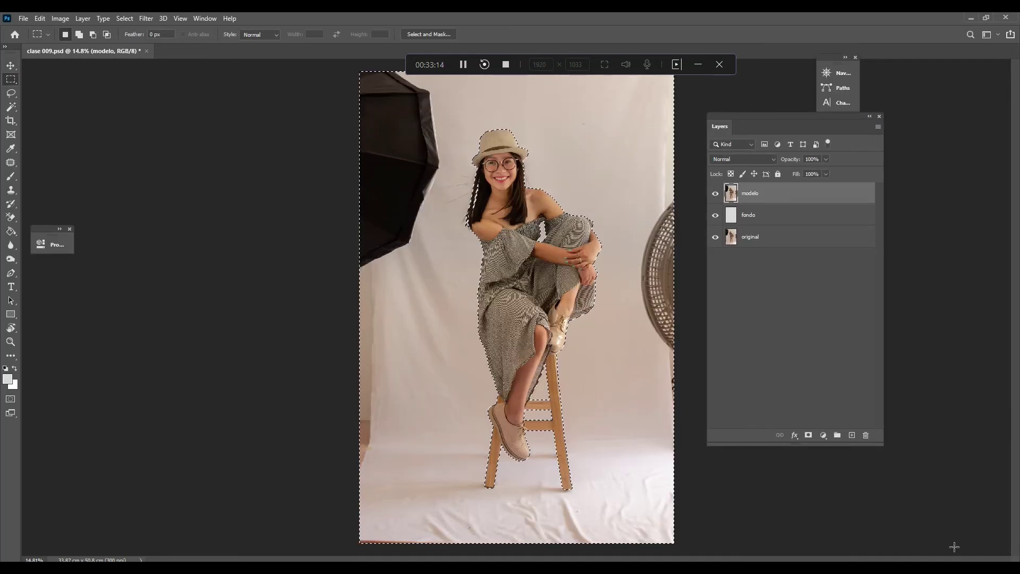
- Delete the selected studio background from the modelo layer and clear the selection
{"action": "key", "text": "Delete"}
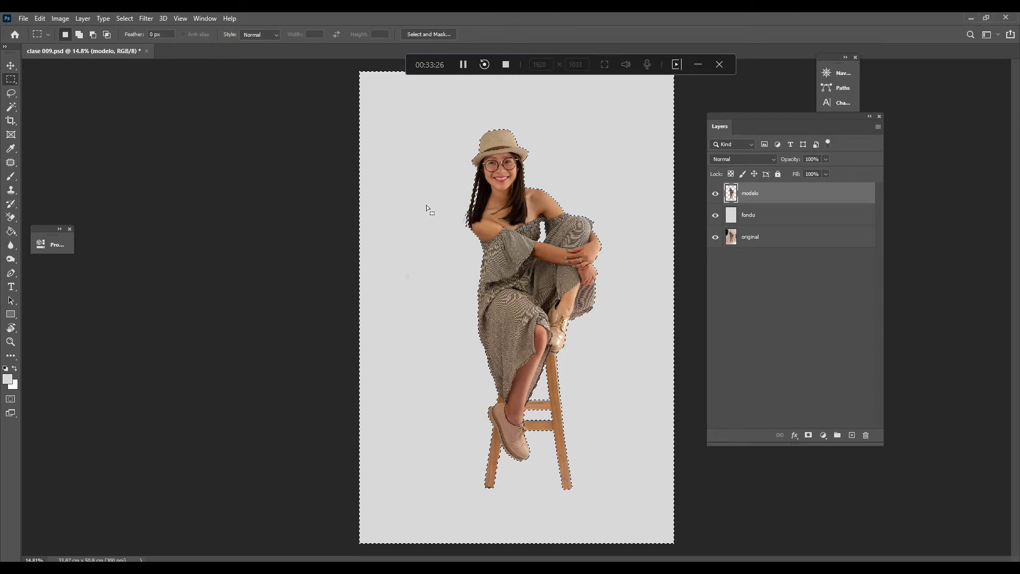
{"action": "key", "text": "ctrl+d"}
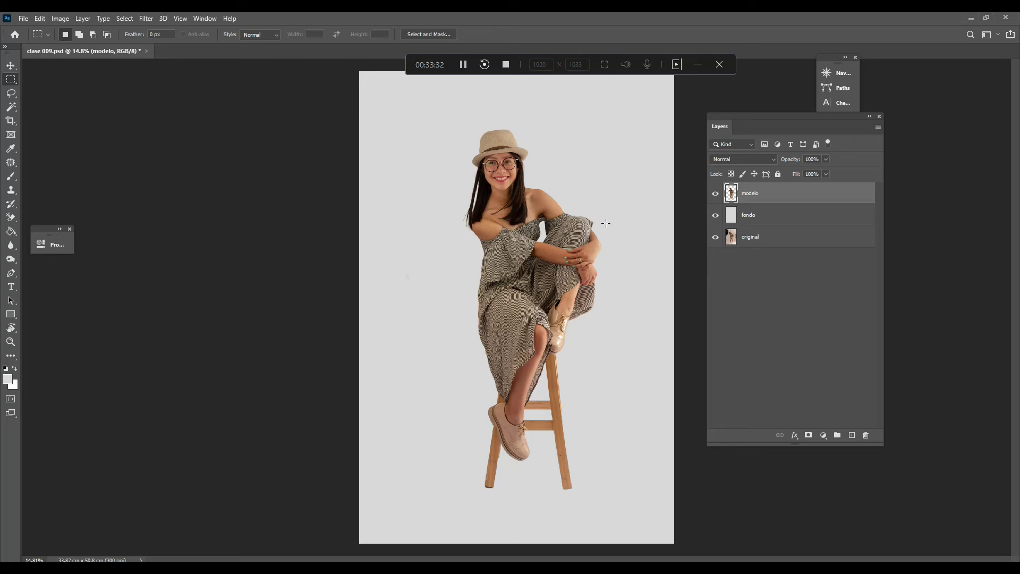
- Inspect the cut-out edges of the model and stool against the light grey background, from hat to stool legs
{"action": "scroll", "coordinate": [517, 170], "scroll_direction": "up", "scroll_amount": 3}
{"action": "scroll", "coordinate": [649, 270], "scroll_direction": "up", "scroll_amount": 4}
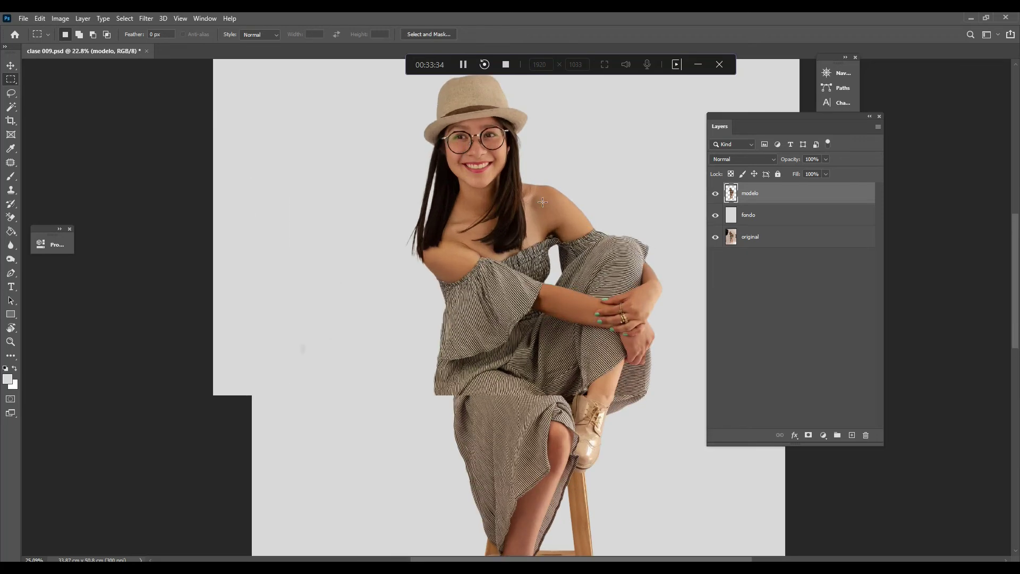
{"action": "scroll", "coordinate": [543, 197], "scroll_direction": "up", "scroll_amount": 3}
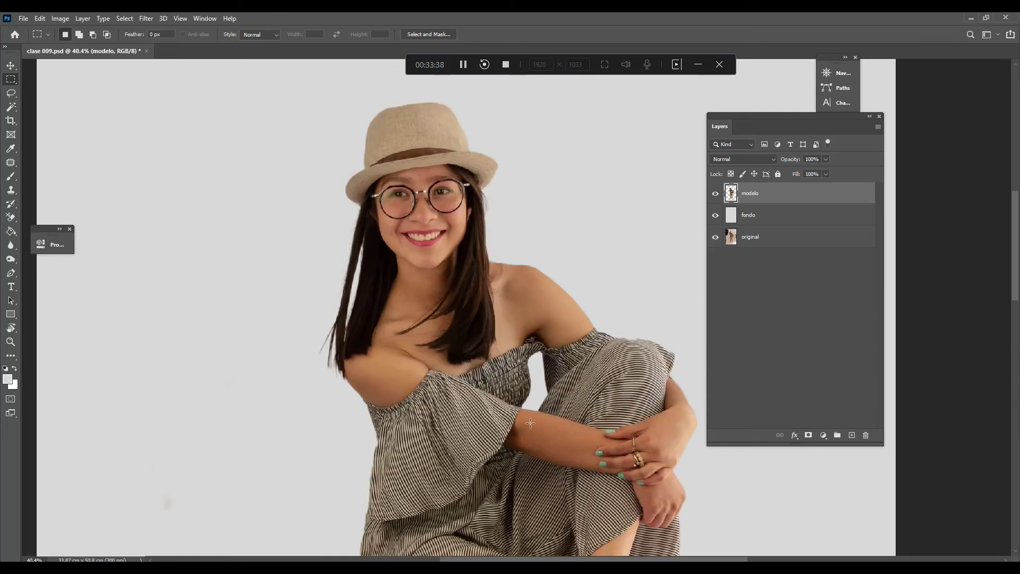
{"action": "left_click_drag", "start_coordinate": [497, 464], "coordinate": [549, 207]}
{"action": "scroll", "coordinate": [549, 207], "scroll_direction": "down", "scroll_amount": 8}
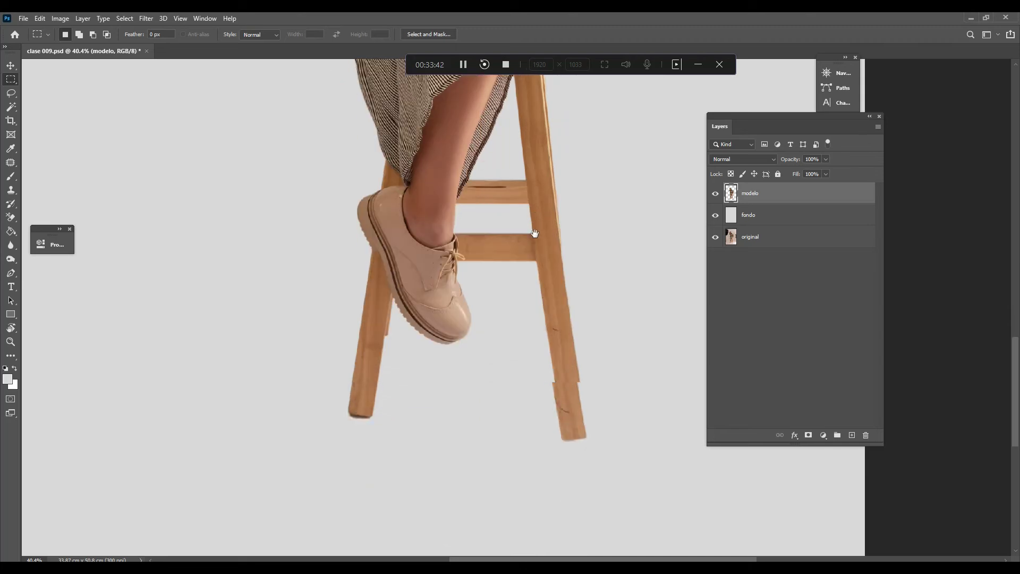
{"action": "scroll", "coordinate": [531, 269], "scroll_direction": "up", "scroll_amount": 10}
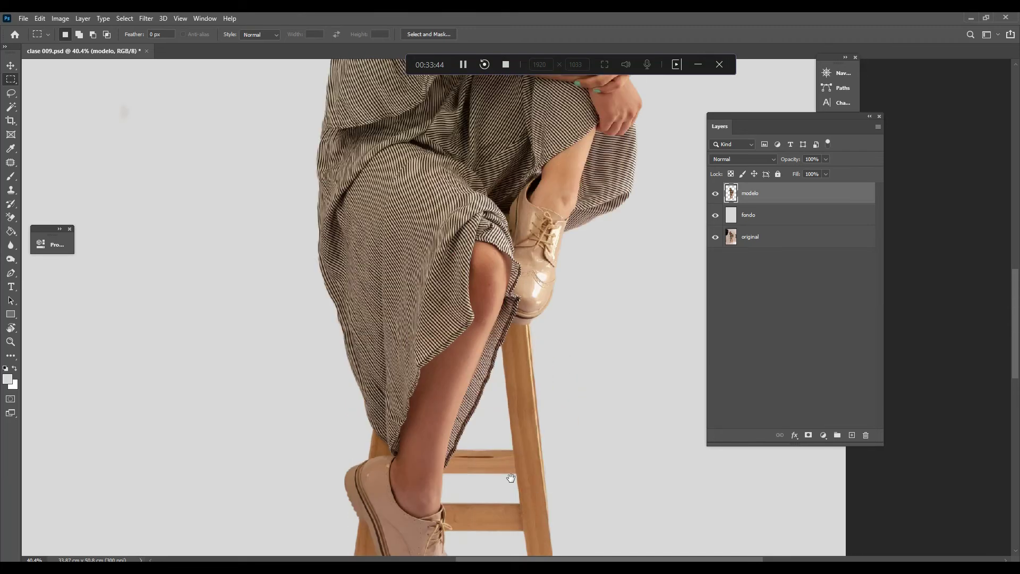
{"action": "scroll", "coordinate": [539, 173], "scroll_direction": "up", "scroll_amount": 9}
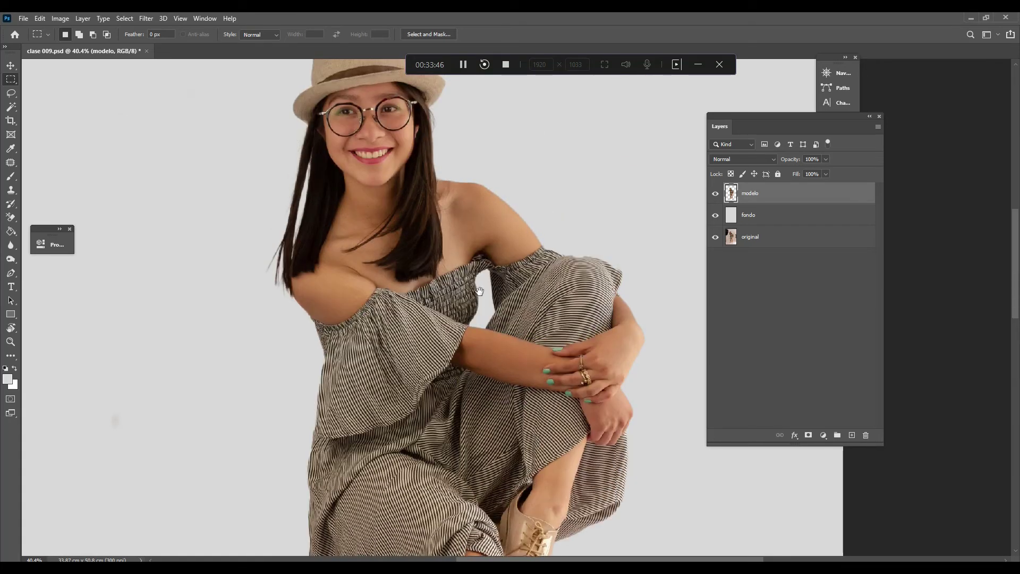
{"action": "scroll", "coordinate": [480, 291], "scroll_direction": "down", "scroll_amount": 6}
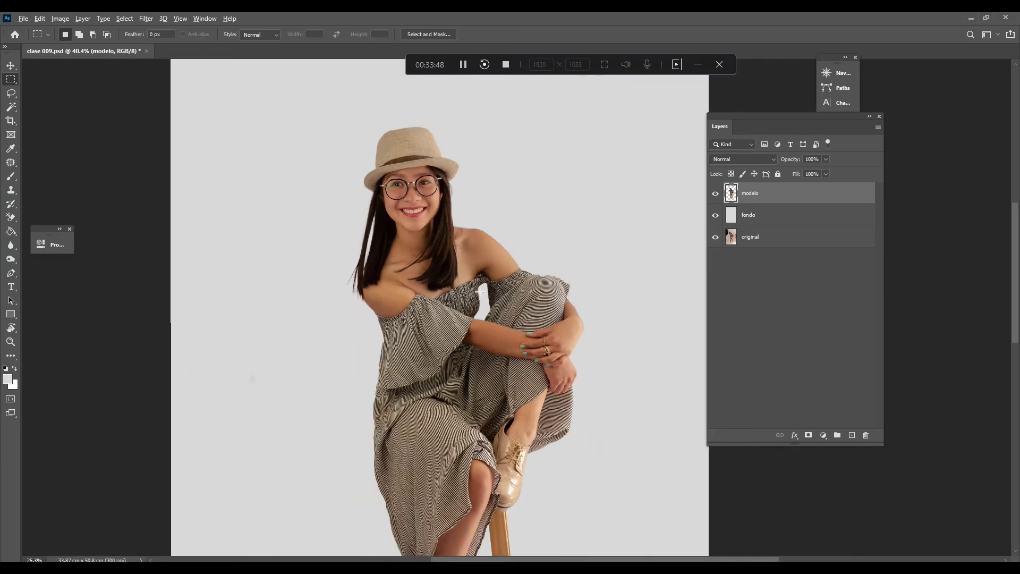
{"action": "scroll", "coordinate": [480, 291], "scroll_direction": "down", "scroll_amount": 5}
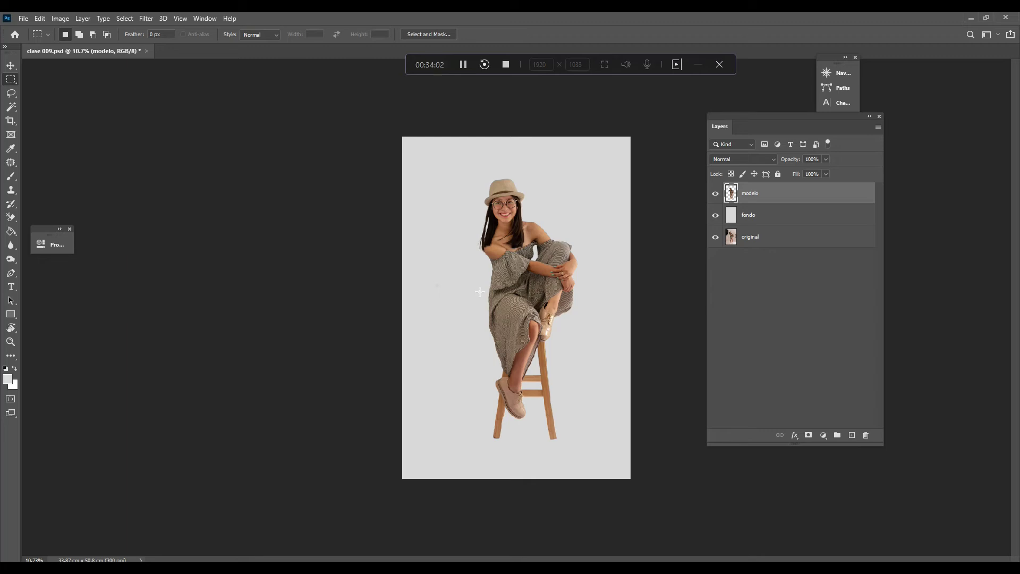
- Save the clase 009.psd document with the cleaned cut-out
{"action": "key", "text": "ctrl+s"}
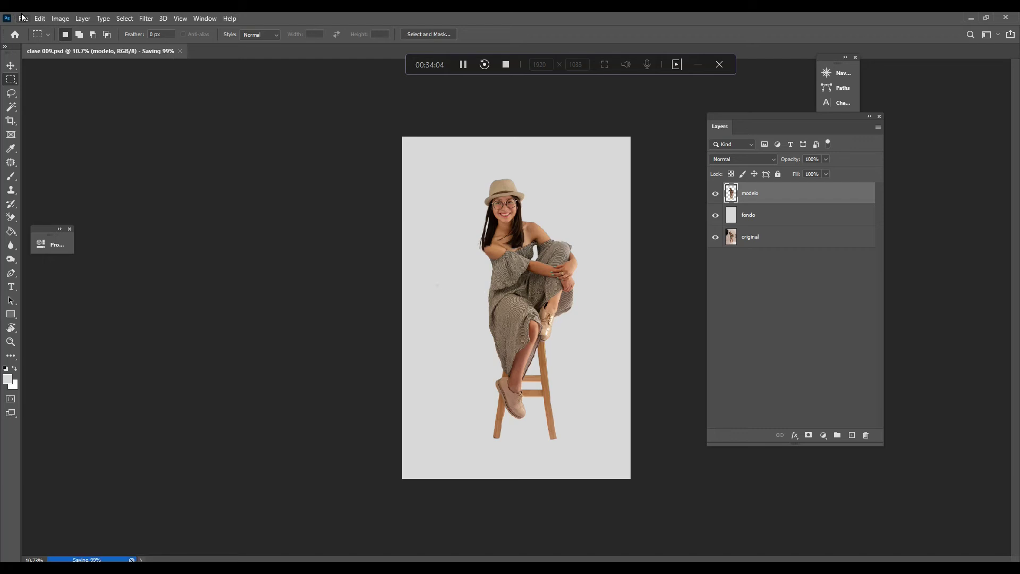
{"action": "left_click", "coordinate": [22, 17]}
{"action": "key", "text": "Escape"}
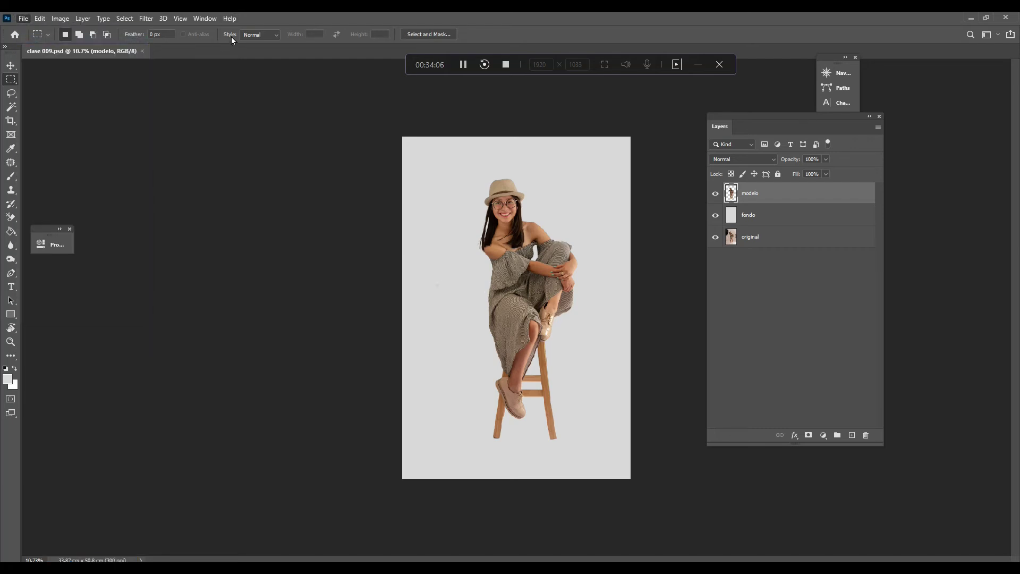
- Open the interior photos casa1 and casa3 together from the Clase 009 folder
{"action": "key", "text": "ctrl+o"}
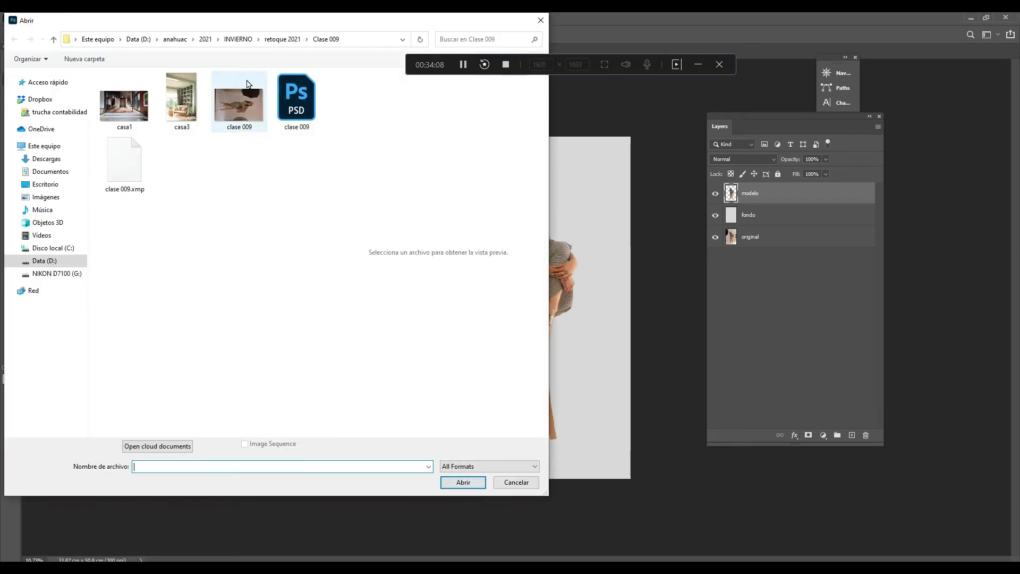
{"action": "left_click", "coordinate": [142, 123]}
{"action": "left_click", "coordinate": [182, 101], "text": "ctrl"}
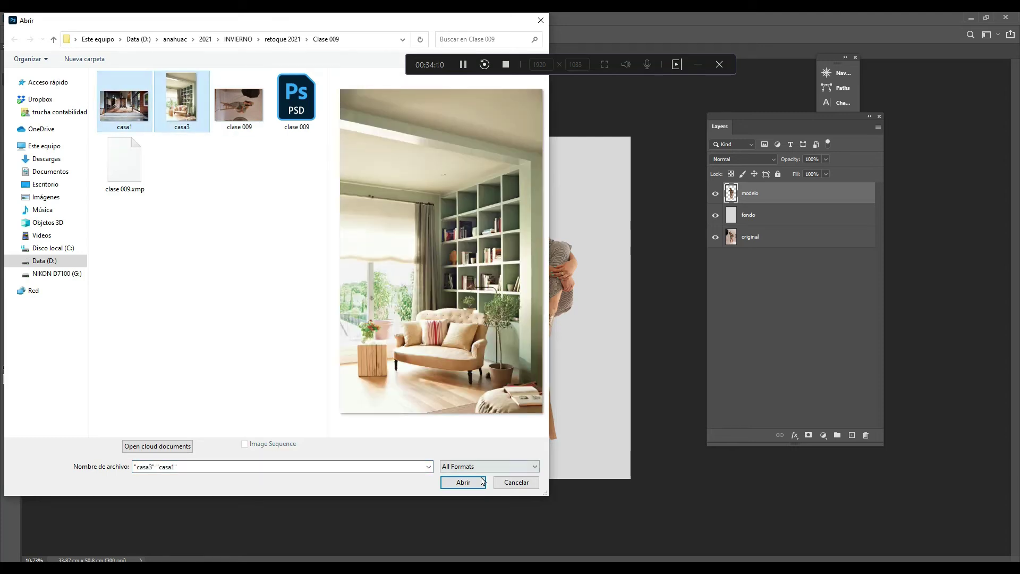
{"action": "left_click", "coordinate": [463, 483]}
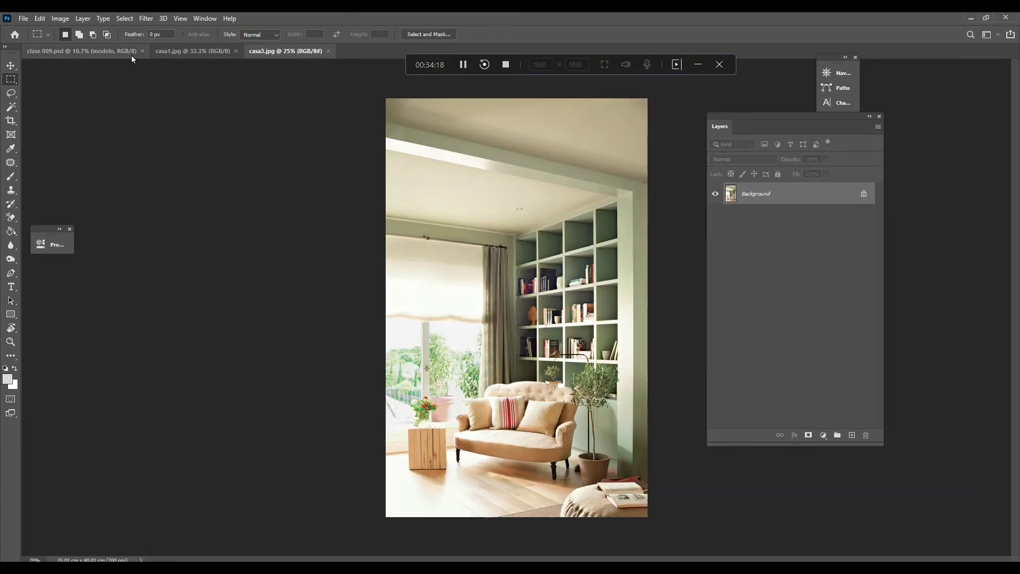
- Float the clase 009.psd document in its own window and copy its modelo layer into casa3.jpg
{"action": "left_click", "coordinate": [83, 51]}
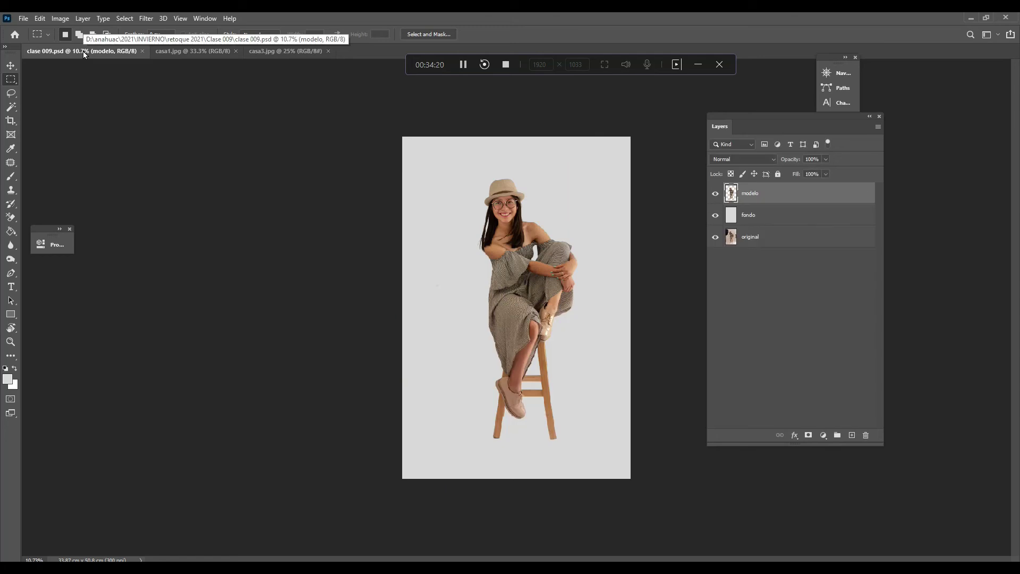
{"action": "key", "text": "v"}
{"action": "left_click_drag", "start_coordinate": [84, 51], "coordinate": [88, 83]}
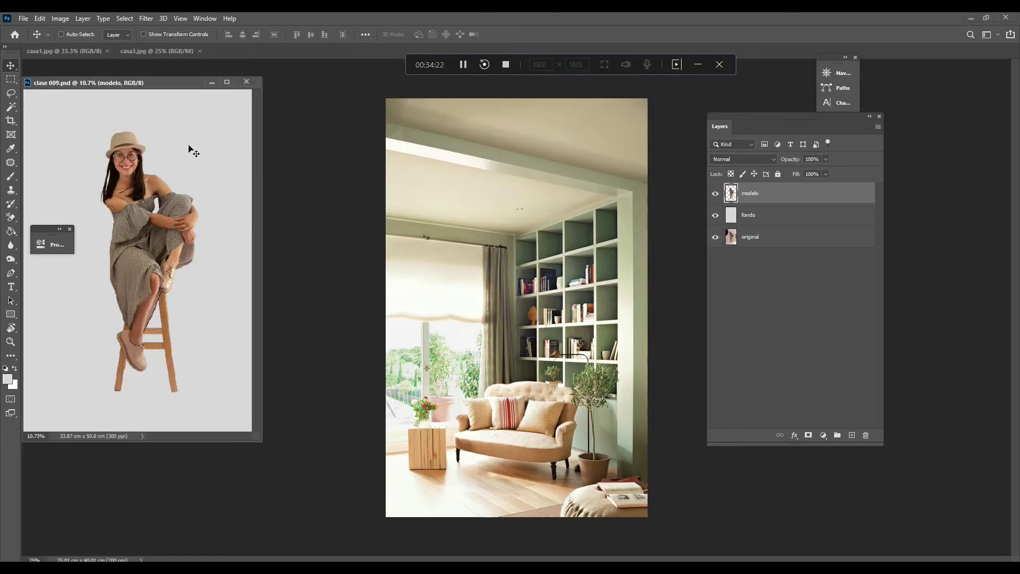
{"action": "left_click_drag", "start_coordinate": [193, 201], "coordinate": [458, 235]}
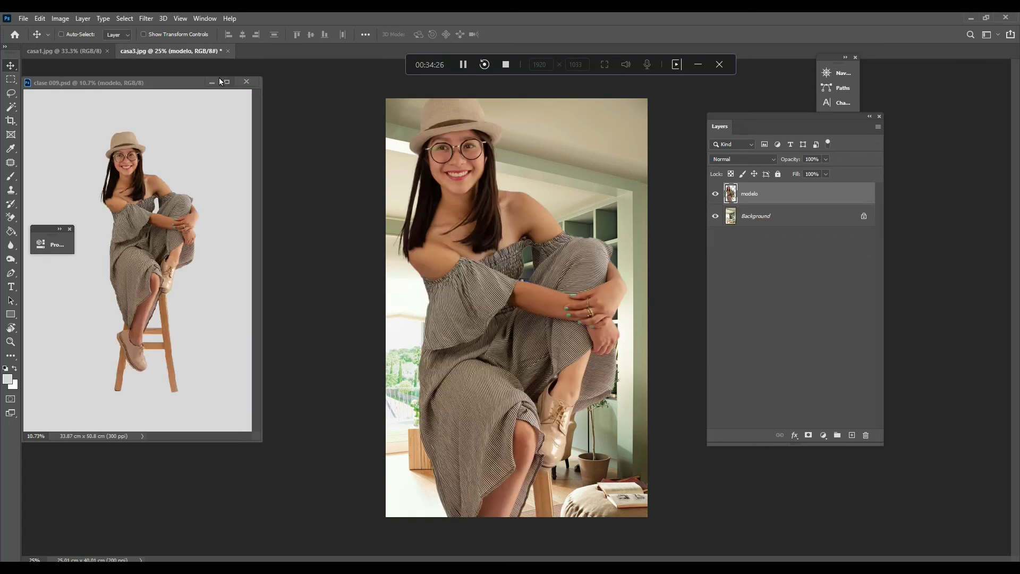
- Copy the modelo layer from clase 009.psd into casa1.jpg, and dock the floating document back with the others
{"action": "left_click", "coordinate": [54, 51]}
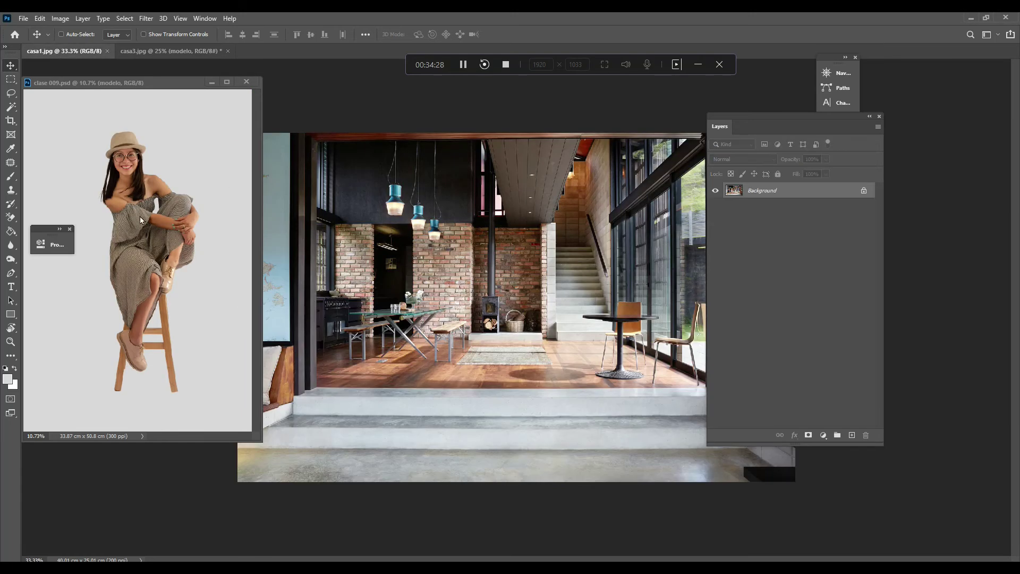
{"action": "left_click", "coordinate": [128, 185]}
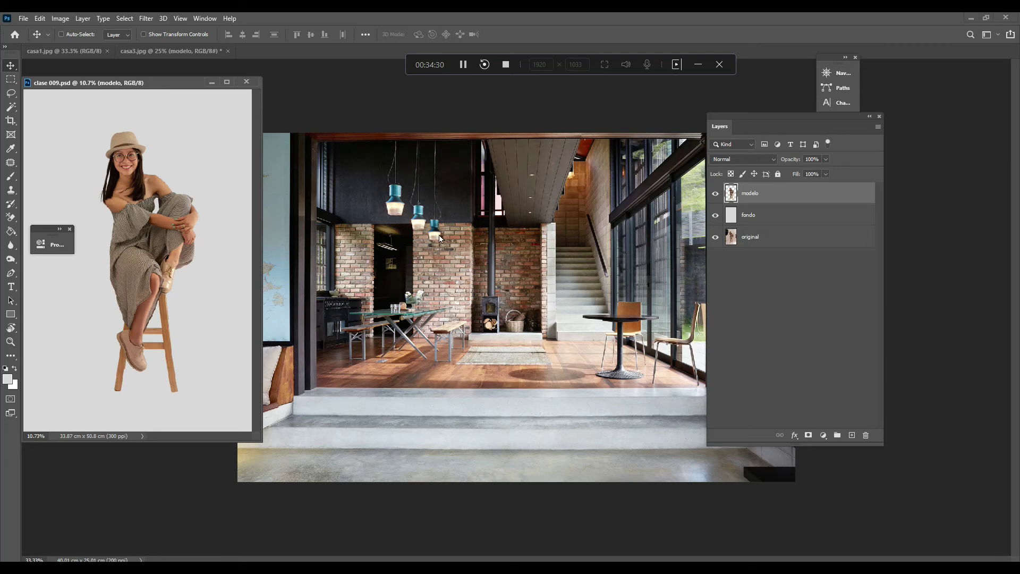
{"action": "left_click_drag", "start_coordinate": [733, 192], "coordinate": [573, 263]}
{"action": "left_click_drag", "start_coordinate": [120, 84], "coordinate": [170, 47]}
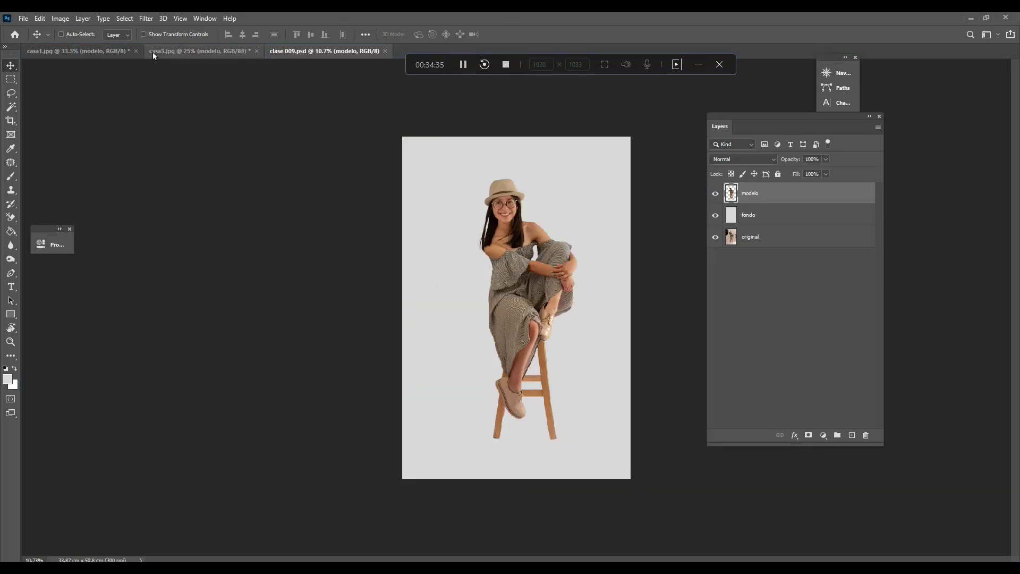
- Scale the modelo layer in casa1.jpg to about 36% and place the stool on the concrete floor left of centre
{"action": "left_click", "coordinate": [97, 49]}
{"action": "key", "text": "ctrl+minus"}
{"action": "key", "text": "ctrl+minus"}
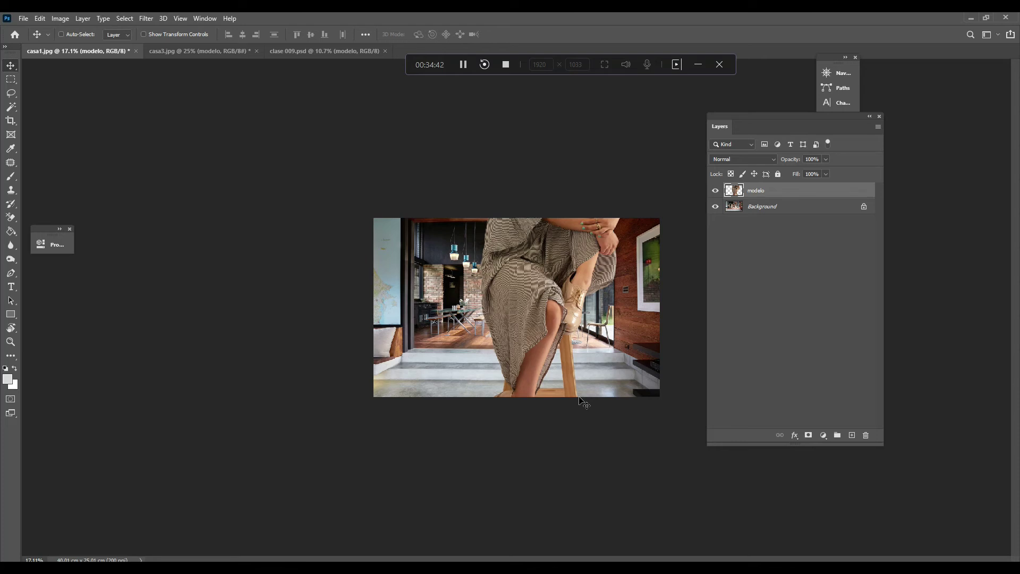
{"action": "key", "text": "ctrl+t"}
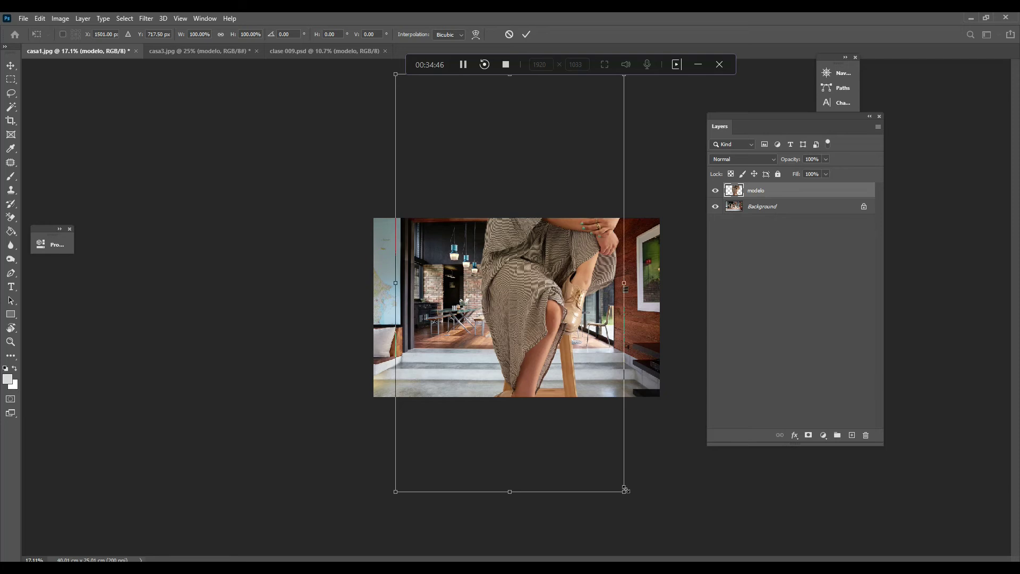
{"action": "left_click_drag", "start_coordinate": [622, 480], "coordinate": [466, 250]}
{"action": "left_click_drag", "start_coordinate": [446, 198], "coordinate": [455, 349]}
{"action": "left_click_drag", "start_coordinate": [500, 230], "coordinate": [493, 249]}
{"action": "mouse_move", "coordinate": [452, 317]}
{"action": "left_mouse_down"}
{"action": "mouse_move", "coordinate": [439, 308]}
{"action": "mouse_move", "coordinate": [449, 311]}
{"action": "left_mouse_up"}
{"action": "key", "text": "Return"}
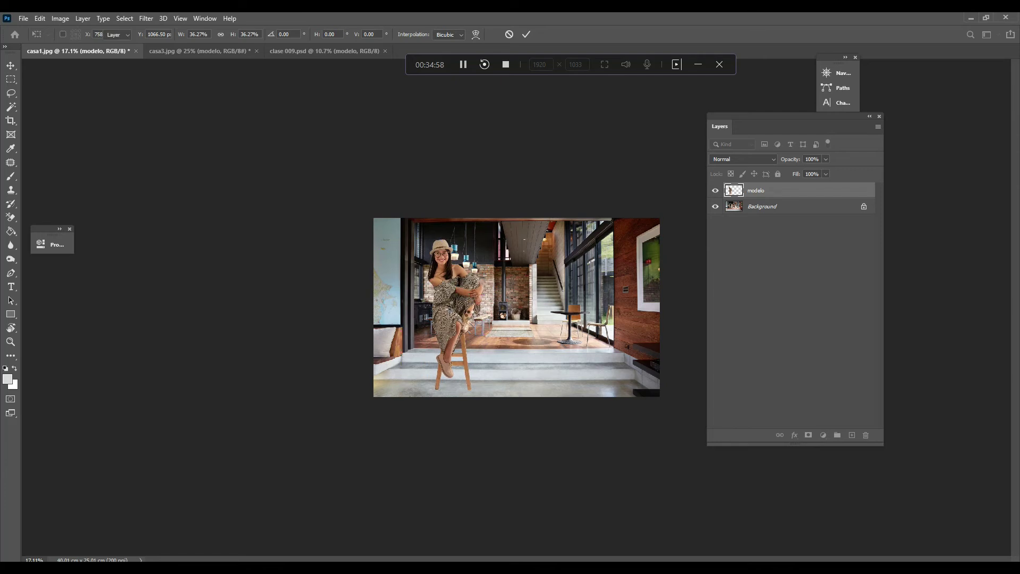
- Examine how the model's hair, hat and shoulder edges blend with the casa1 interior
{"action": "scroll", "coordinate": [471, 318], "scroll_direction": "up", "scroll_amount": 3}
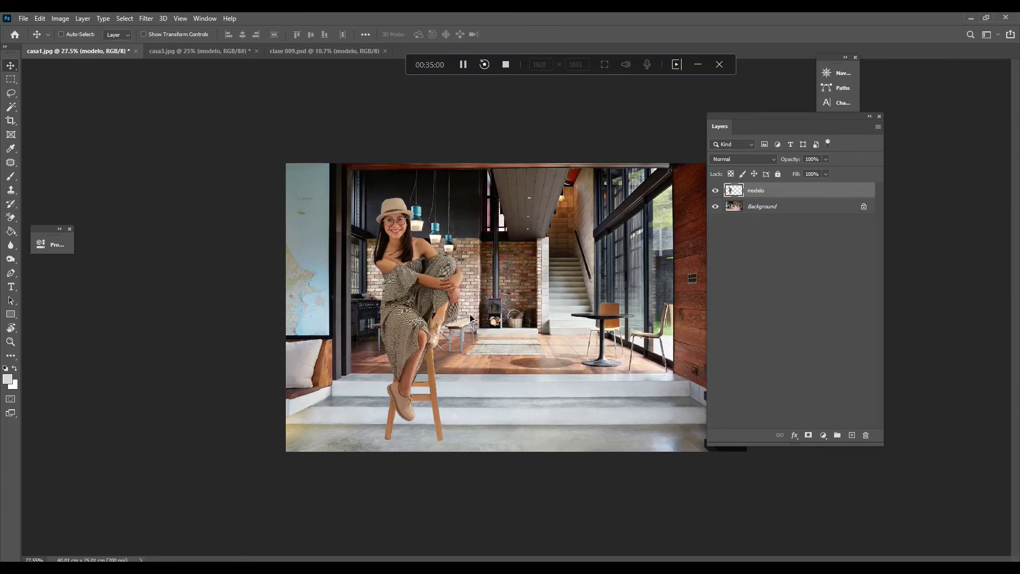
{"action": "scroll", "coordinate": [372, 257], "scroll_direction": "up", "scroll_amount": 3}
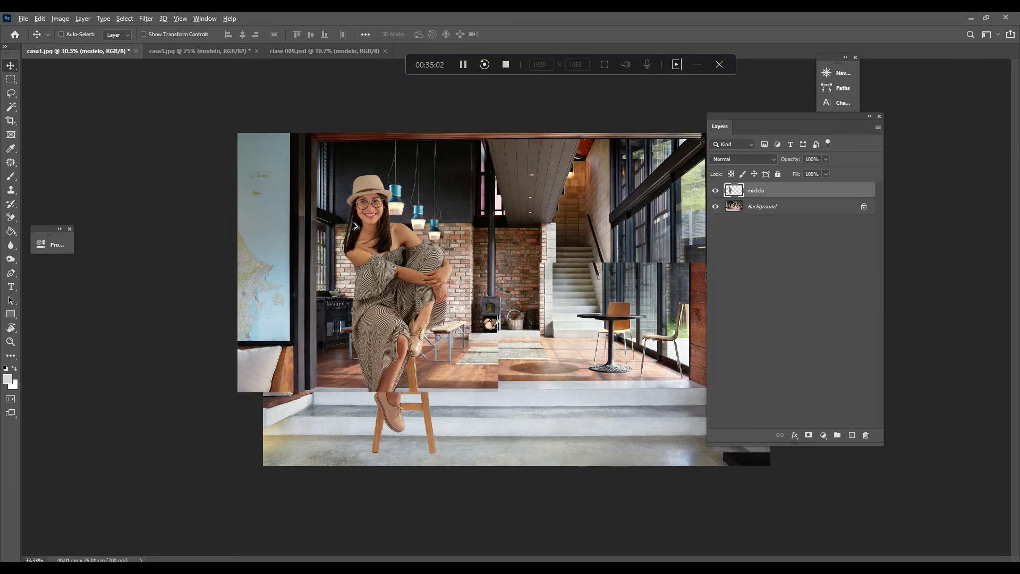
{"action": "scroll", "coordinate": [257, 151], "scroll_direction": "up", "scroll_amount": 4}
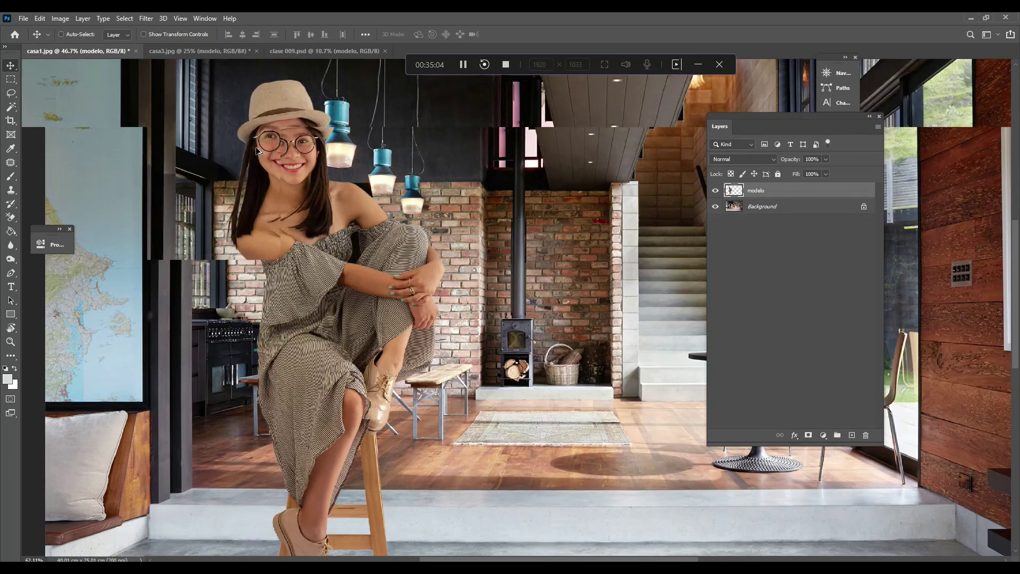
{"action": "scroll", "coordinate": [408, 213], "scroll_direction": "up", "scroll_amount": 3}
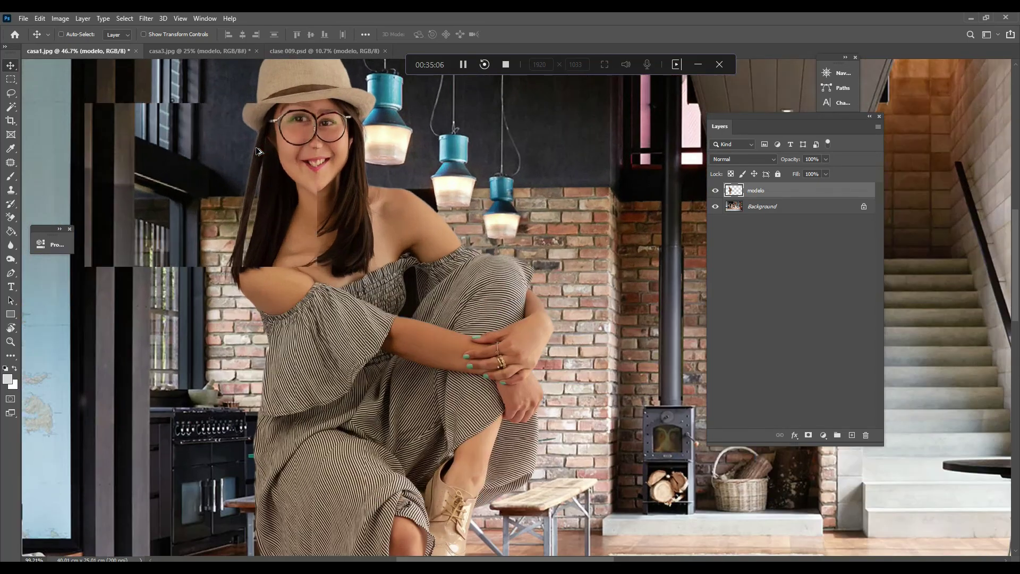
{"action": "scroll", "coordinate": [408, 212], "scroll_direction": "up", "scroll_amount": 3}
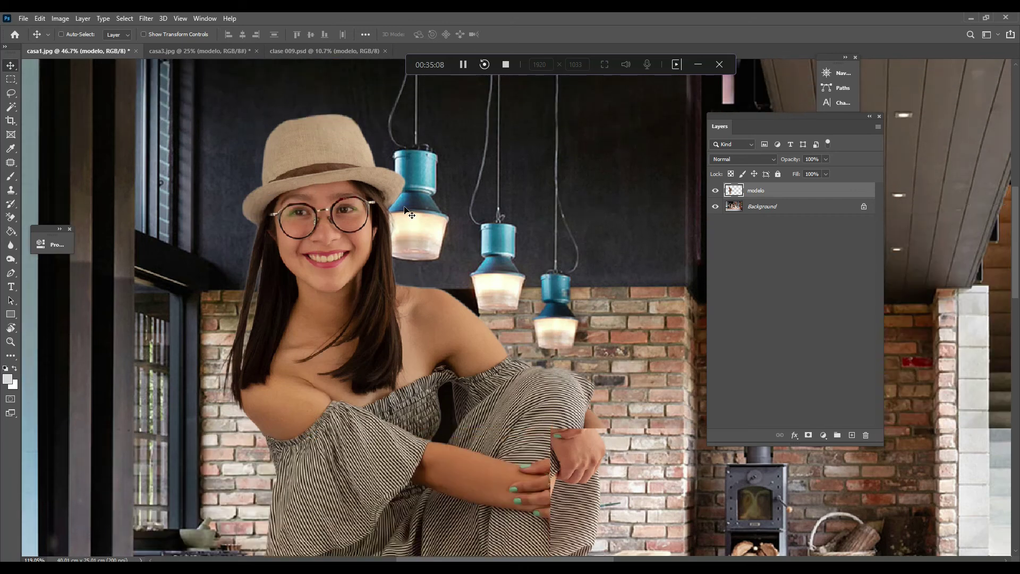
{"action": "scroll", "coordinate": [408, 212], "scroll_direction": "up", "scroll_amount": 3}
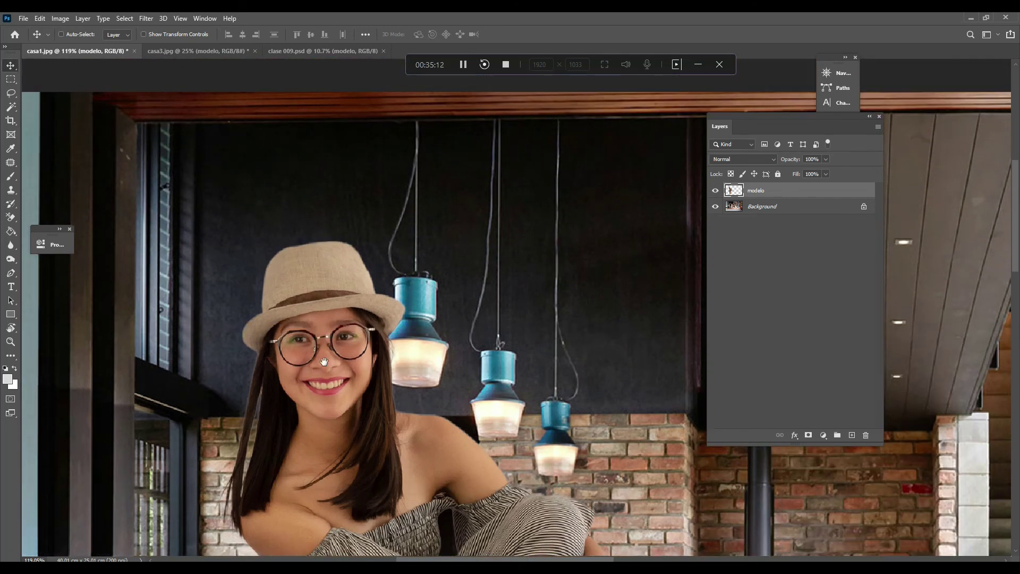
{"action": "scroll", "coordinate": [449, 255], "scroll_direction": "down", "scroll_amount": 4}
{"action": "scroll", "coordinate": [449, 255], "scroll_direction": "left", "scroll_amount": 4}
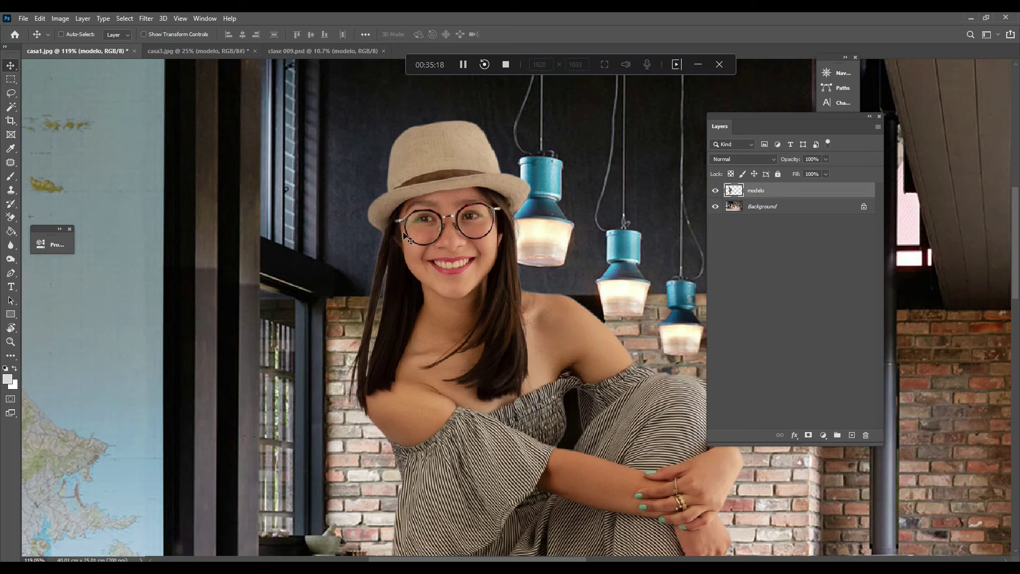
{"action": "scroll", "coordinate": [471, 310], "scroll_direction": "down", "scroll_amount": 3}
{"action": "scroll", "coordinate": [468, 293], "scroll_direction": "down", "scroll_amount": 4}
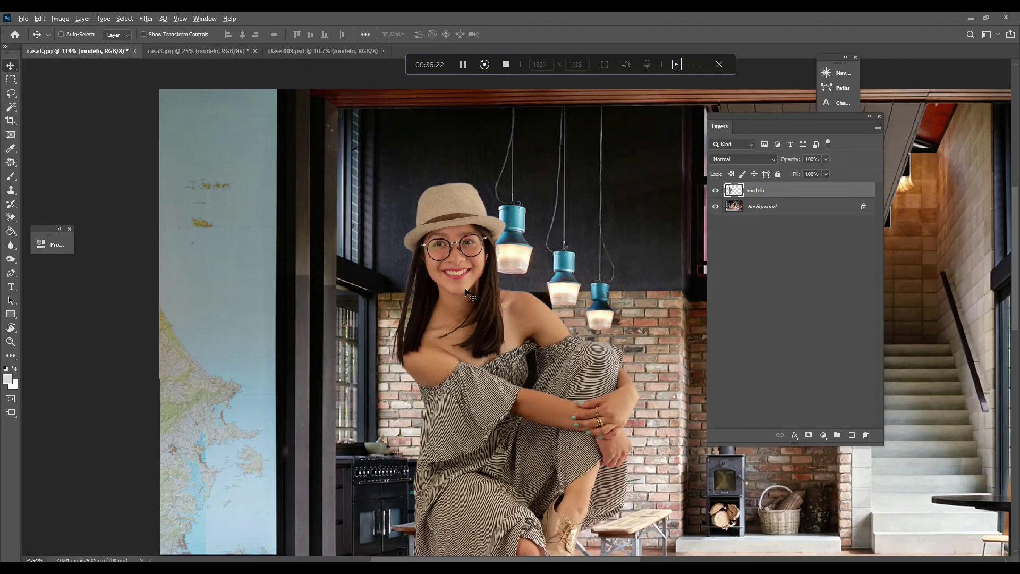
{"action": "scroll", "coordinate": [467, 289], "scroll_direction": "down", "scroll_amount": 1}
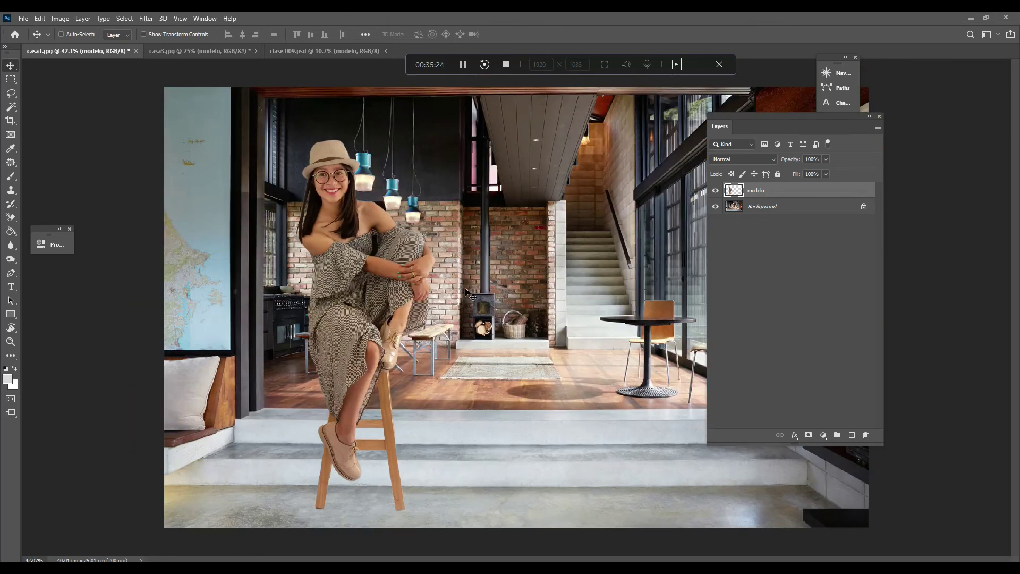
- Move the model and stool further left in casa1.jpg, partly in front of the wall map, and check the edges
{"action": "left_click_drag", "start_coordinate": [357, 300], "coordinate": [273, 314]}
{"action": "scroll", "coordinate": [232, 182], "scroll_direction": "up", "scroll_amount": 5}
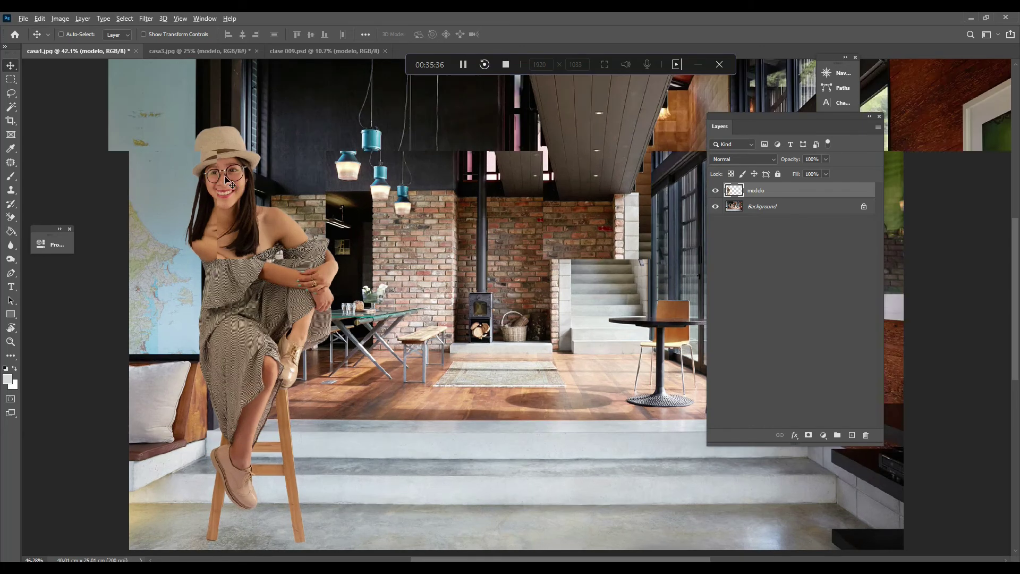
{"action": "scroll", "coordinate": [196, 180], "scroll_direction": "up", "scroll_amount": 3}
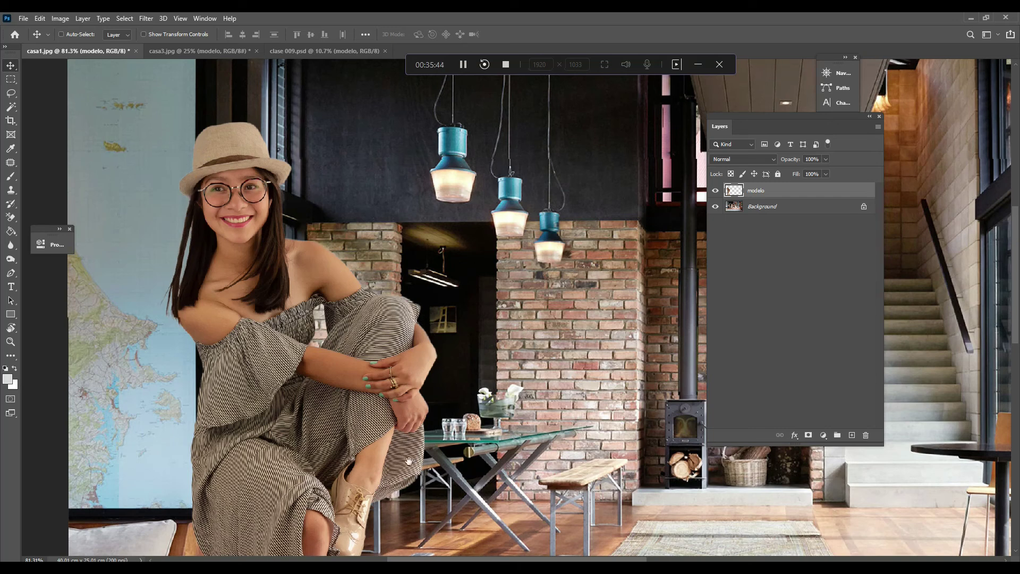
{"action": "left_click_drag", "start_coordinate": [417, 503], "coordinate": [421, 282]}
{"action": "scroll", "coordinate": [422, 282], "scroll_direction": "down", "scroll_amount": 5}
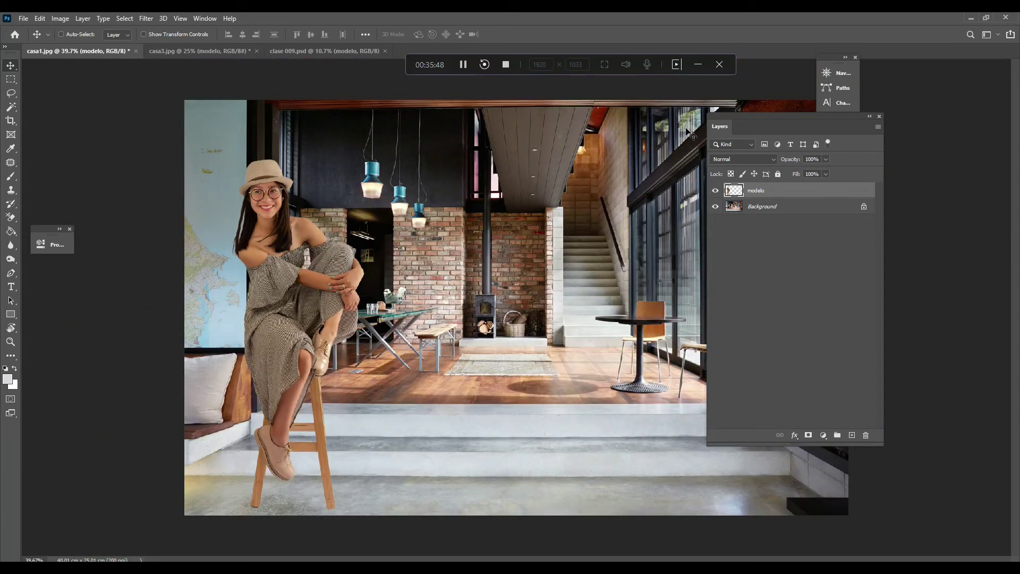
- Add a new layer named sombra directly above the Background layer in casa1.jpg
{"action": "left_click_drag", "start_coordinate": [797, 119], "coordinate": [886, 117]}
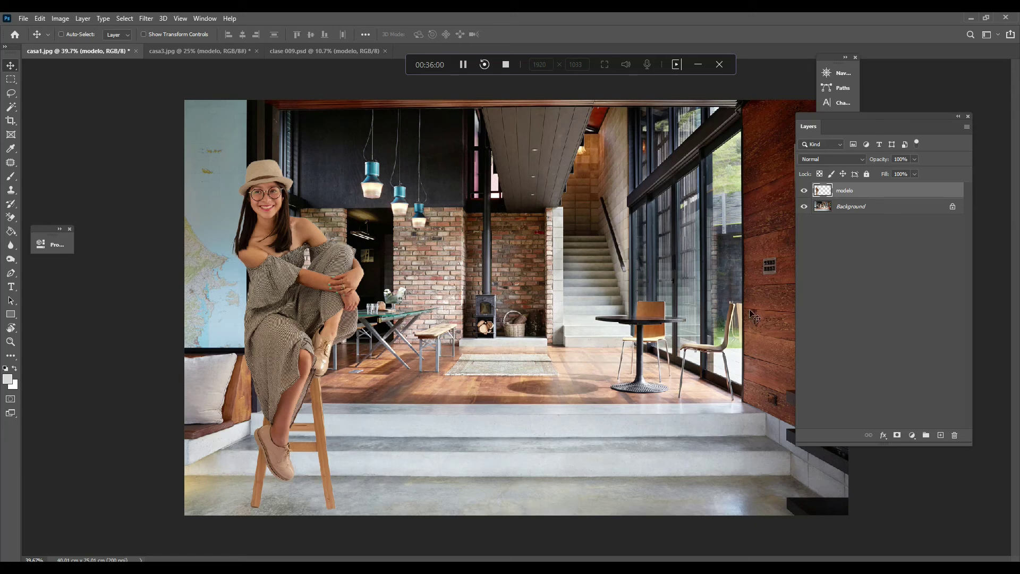
{"action": "left_click", "coordinate": [862, 214]}
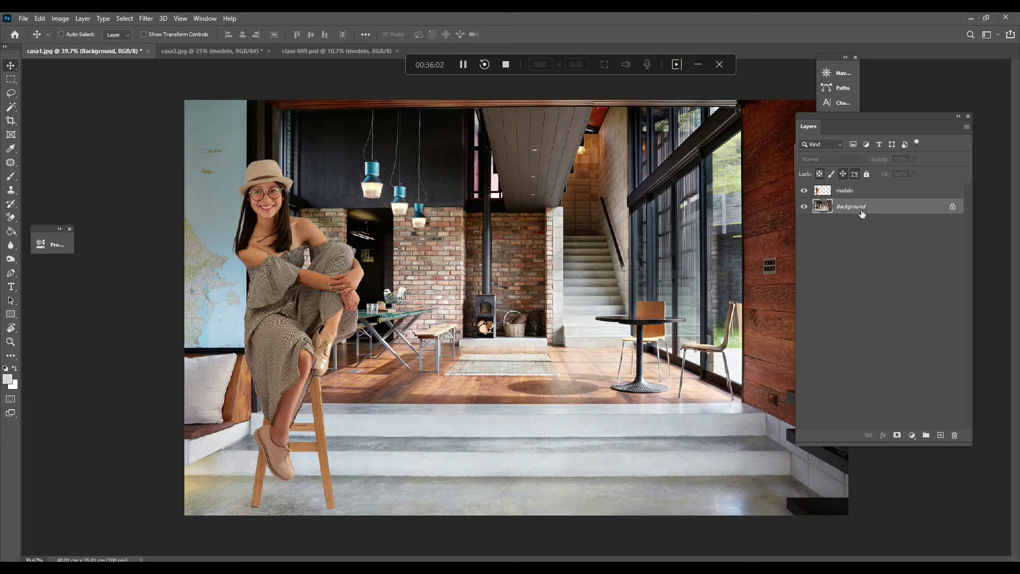
{"action": "left_click", "coordinate": [941, 436]}
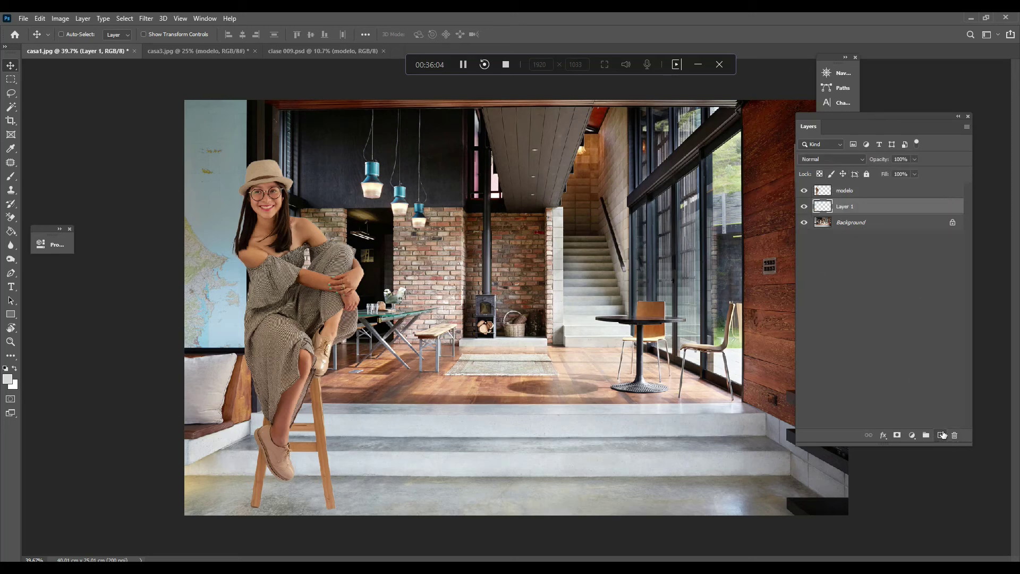
{"action": "type", "text": "sombra"}
{"action": "key", "text": "Return"}
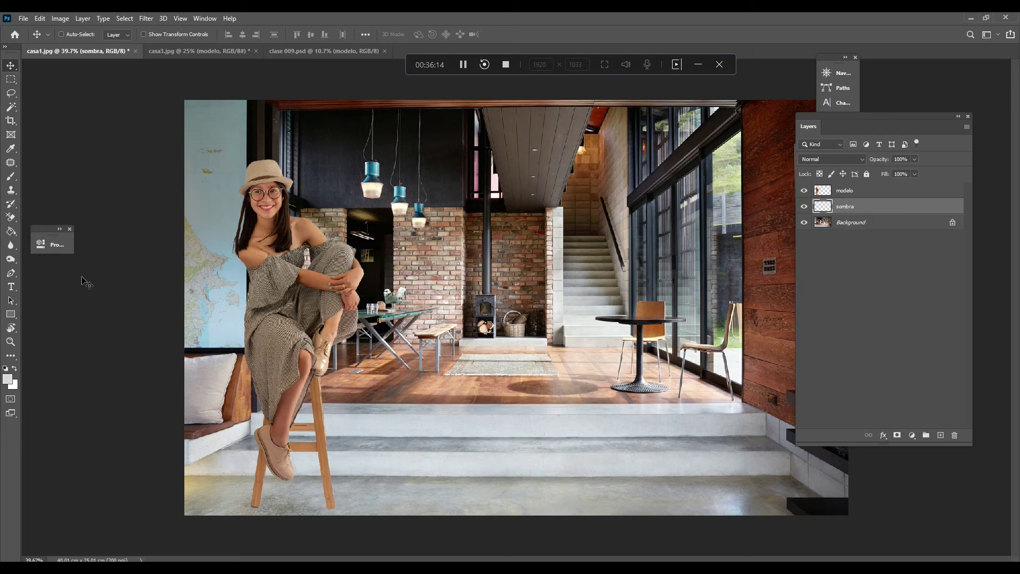
- Sample a grey shadow tone from the concrete step edge beside the stool as the brush colour
{"action": "left_click", "coordinate": [10, 151]}
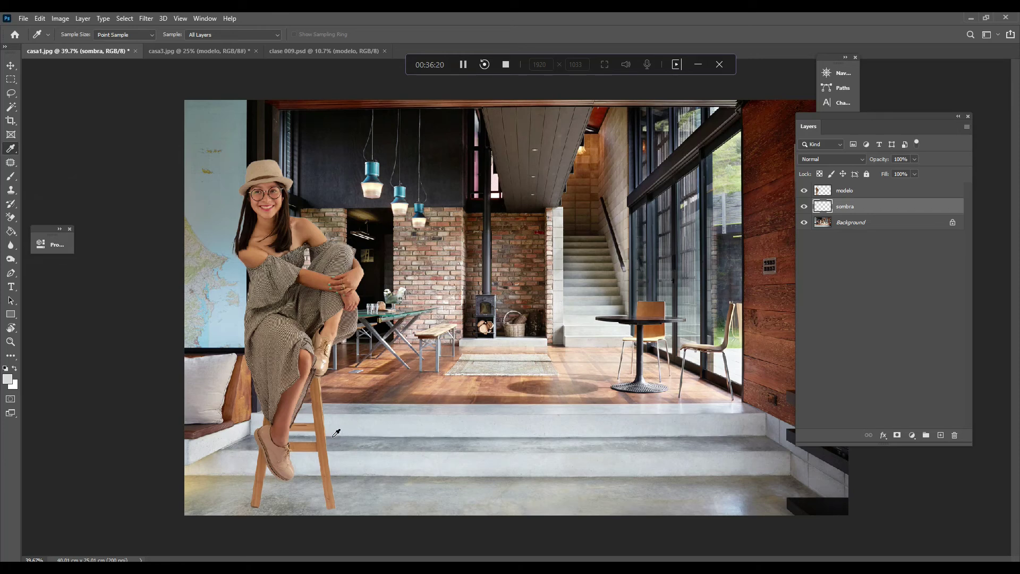
{"action": "left_click", "coordinate": [371, 404]}
{"action": "key", "text": "b"}
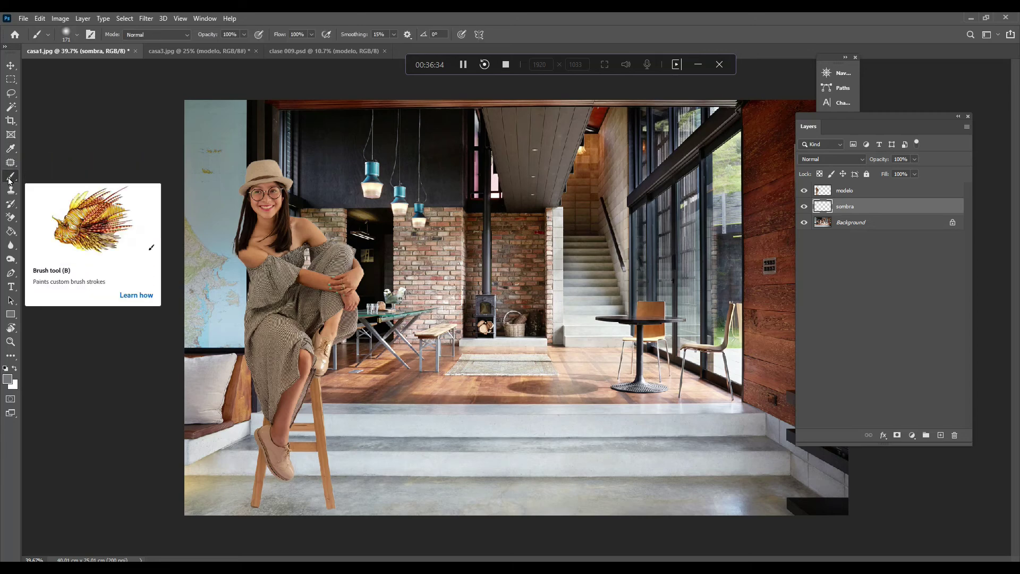
{"action": "right_click", "coordinate": [9, 180]}
{"action": "left_click", "coordinate": [54, 176]}
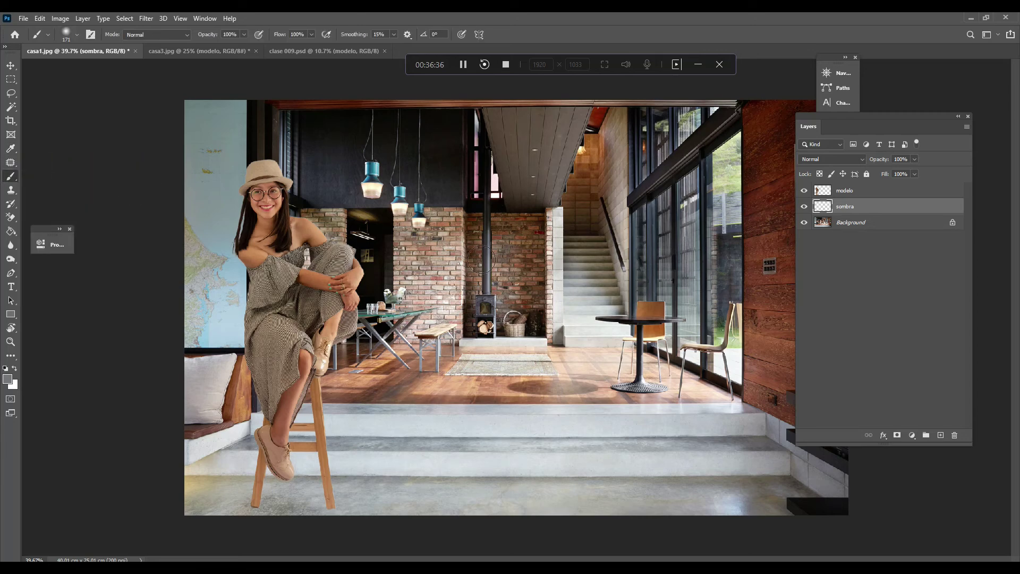
- Paint one large dab on the sombra layer in the middle of the room, using a soft brush at 0% hardness
{"action": "right_click", "coordinate": [475, 260]}
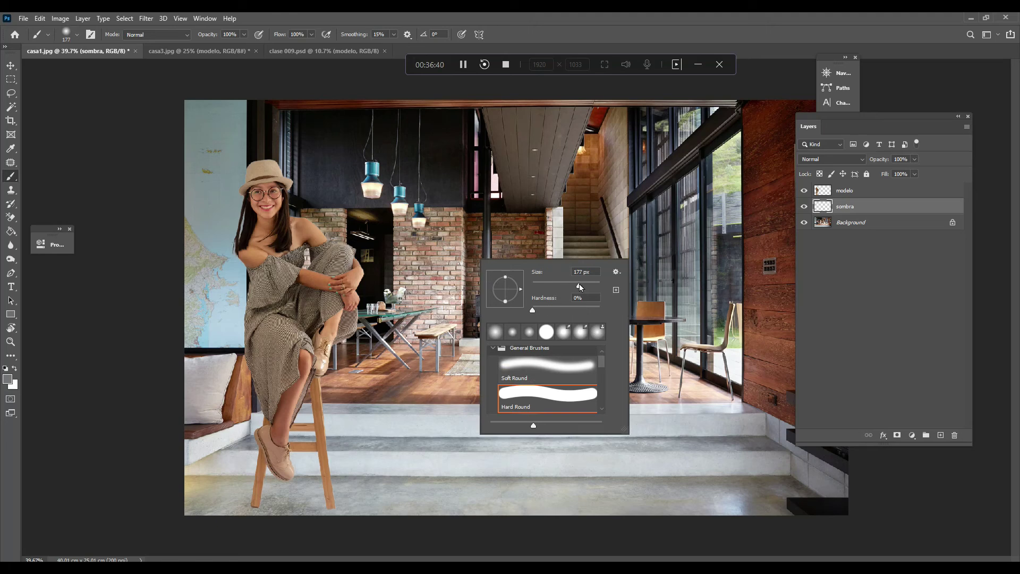
{"action": "left_click_drag", "start_coordinate": [585, 285], "coordinate": [590, 284]}
{"action": "key", "text": "Return"}
{"action": "mouse_move", "coordinate": [400, 250]}
{"action": "left_mouse_down"}
{"action": "mouse_move", "coordinate": [470, 261]}
{"action": "mouse_move", "coordinate": [459, 255]}
{"action": "left_mouse_up"}
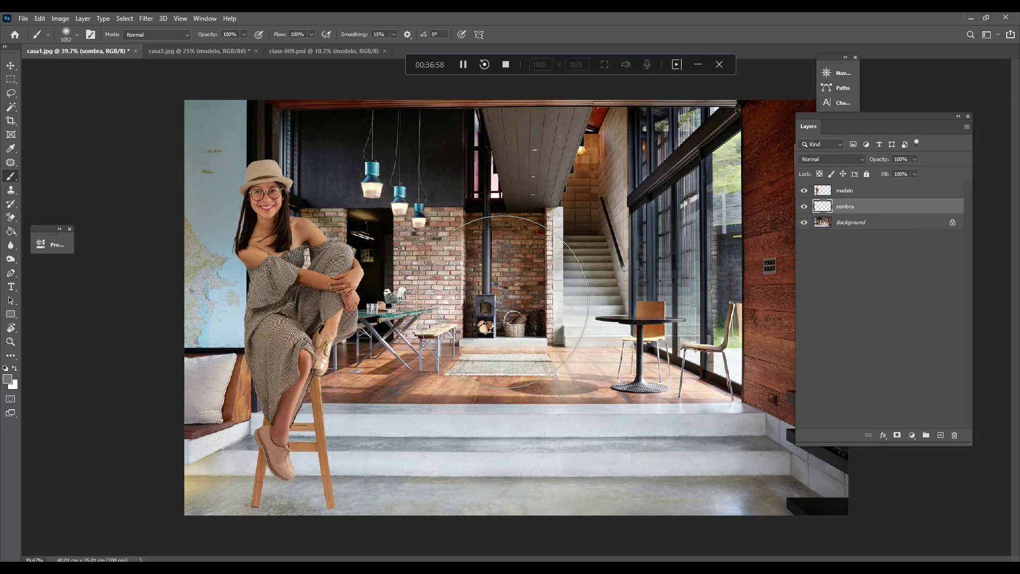
{"action": "left_click", "coordinate": [503, 302]}
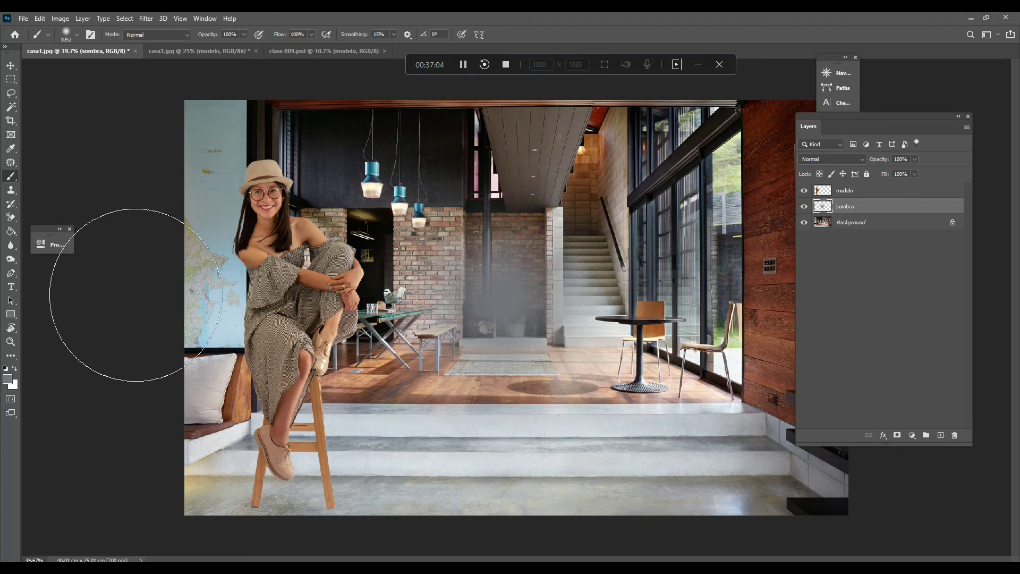
- Flatten the grey dab to about 87% width and 7.67% height, and place it on the floor under the stool legs
{"action": "key", "text": "ctrl+t"}
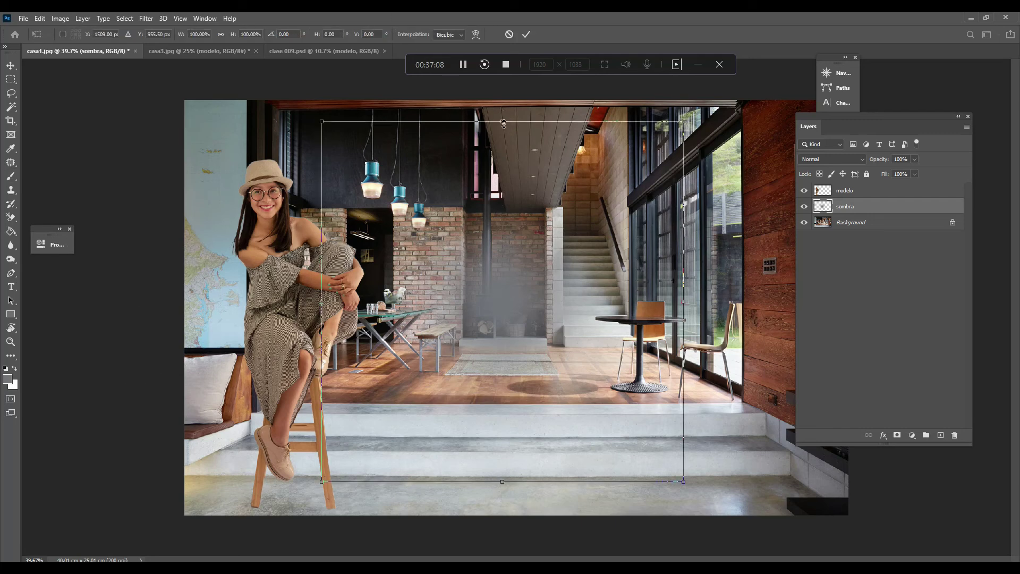
{"action": "left_click_drag", "start_coordinate": [503, 122], "coordinate": [501, 457]}
{"action": "left_click_drag", "start_coordinate": [684, 469], "coordinate": [827, 473]}
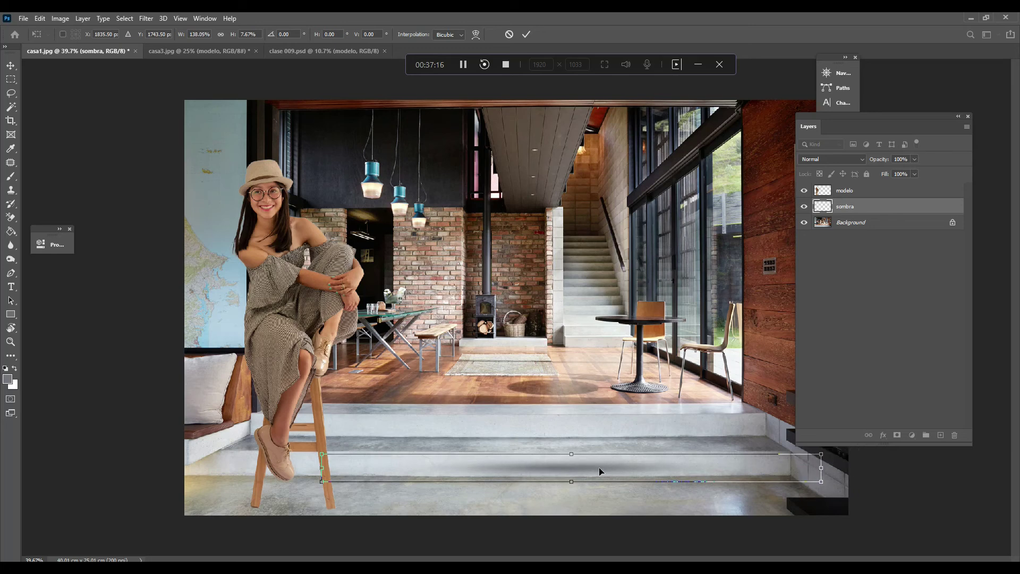
{"action": "left_click_drag", "start_coordinate": [617, 471], "coordinate": [330, 508]}
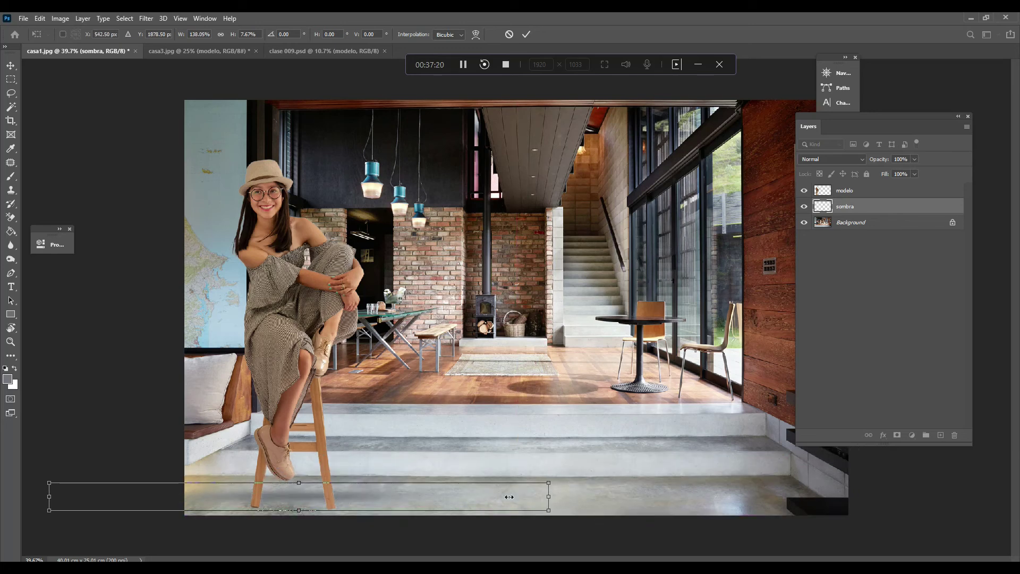
{"action": "left_click_drag", "start_coordinate": [509, 497], "coordinate": [383, 496]}
{"action": "left_click_drag", "start_coordinate": [282, 491], "coordinate": [328, 497]}
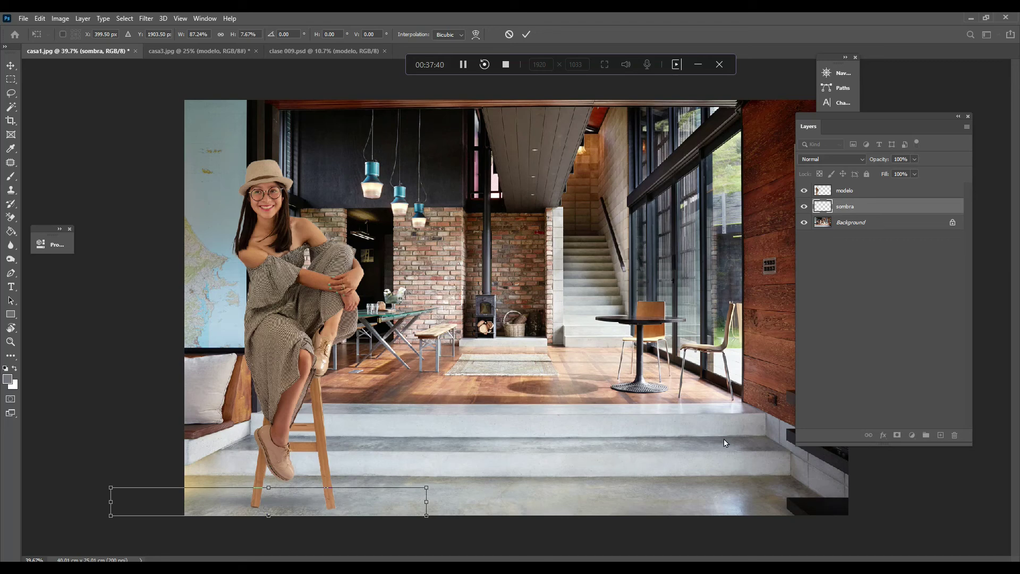
{"action": "left_click_drag", "start_coordinate": [287, 499], "coordinate": [281, 499]}
{"action": "key", "text": "Return"}
- Compare blend modes on the sombra layer and set it to Multiply
{"action": "key", "text": "b"}
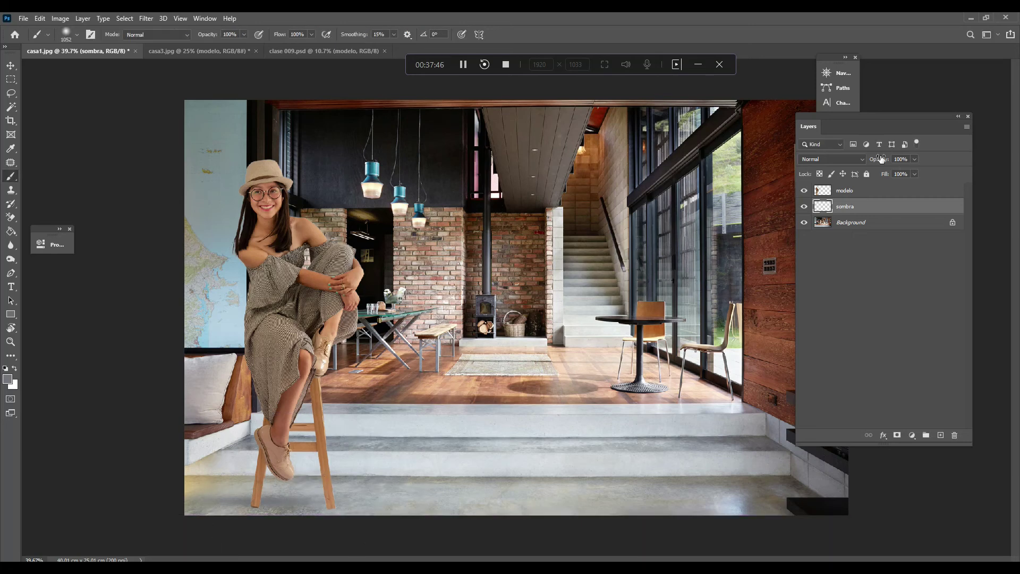
{"action": "left_click", "coordinate": [837, 161]}
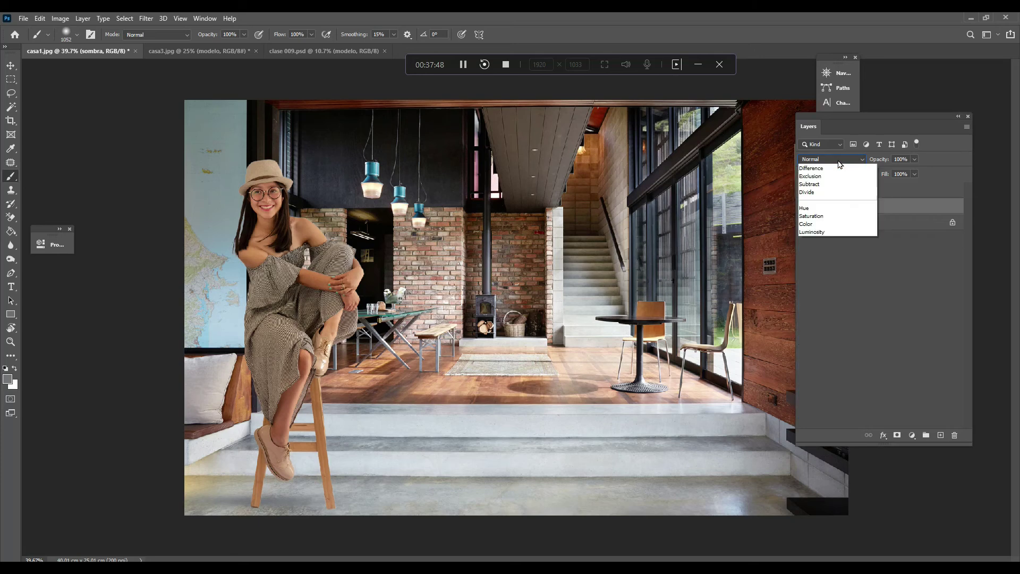
{"action": "key", "text": "Down"}
{"action": "key", "text": "Down"}
{"action": "key", "text": "Down"}
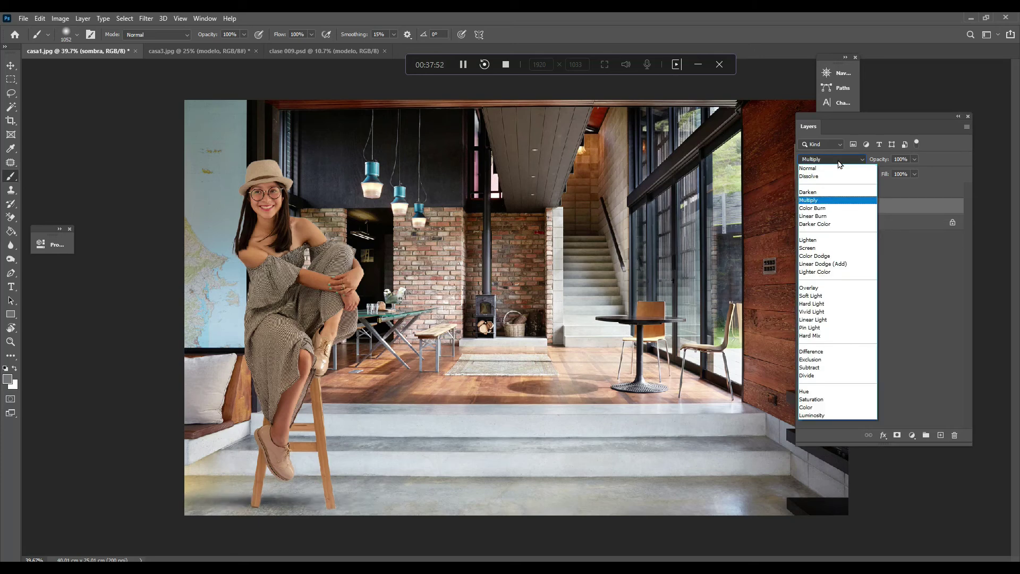
{"action": "key", "text": "Down"}
{"action": "key", "text": "Down"}
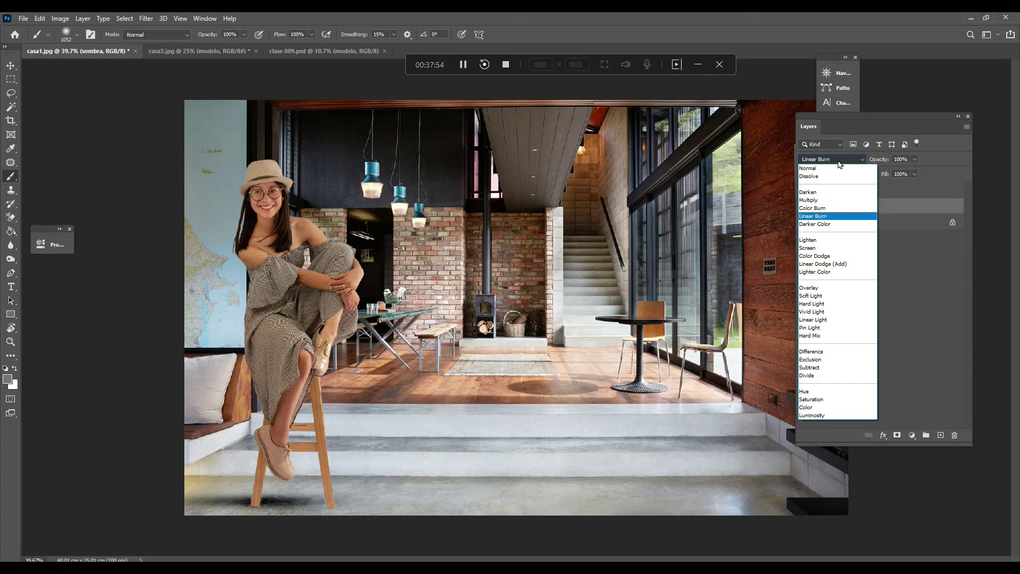
{"action": "key", "text": "Down"}
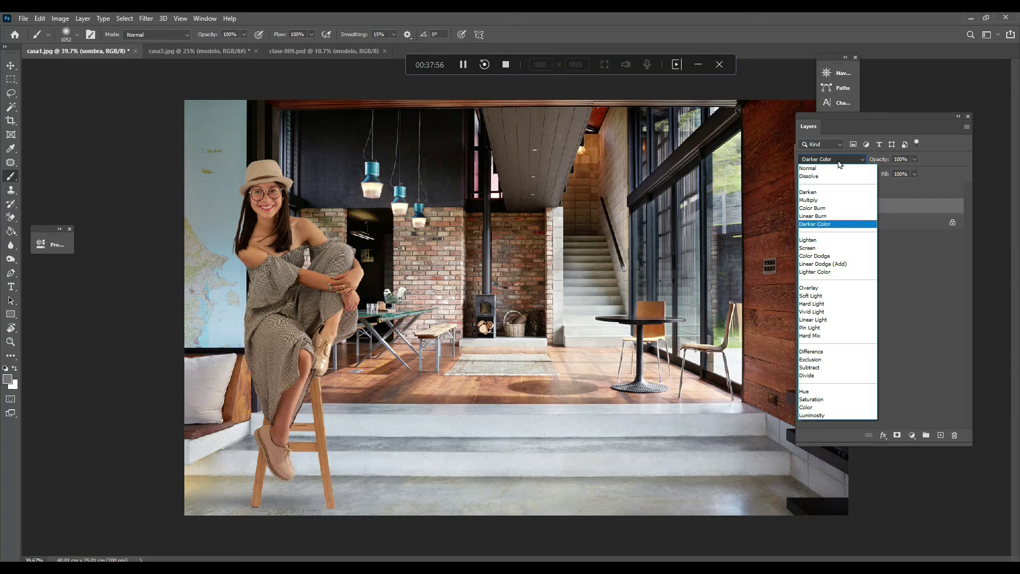
{"action": "key", "text": "Down"}
{"action": "key", "text": "Down"}
{"action": "key", "text": "Down"}
{"action": "key", "text": "Down"}
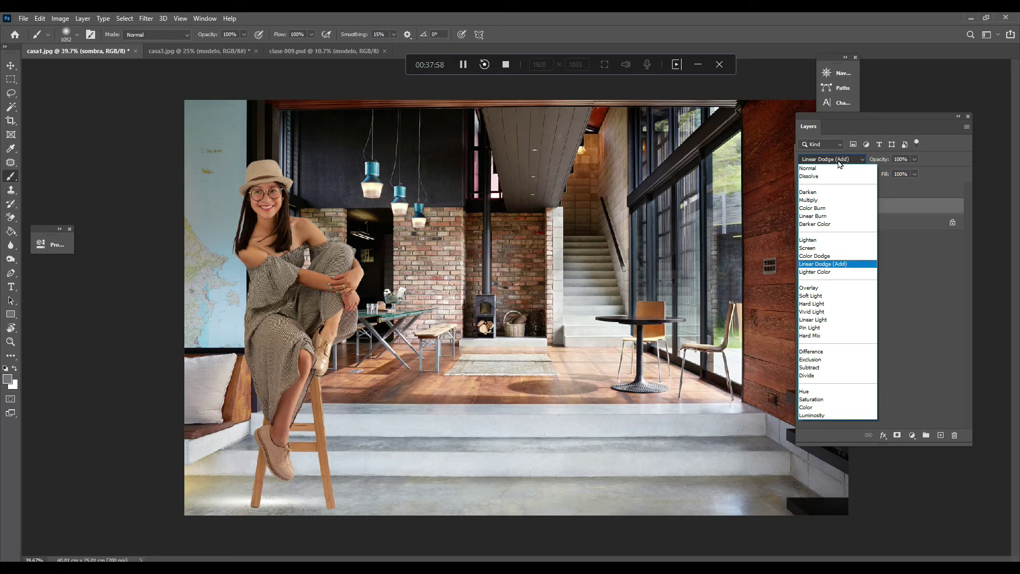
{"action": "key", "text": "Down"}
{"action": "key", "text": "Down"}
{"action": "key", "text": "Down"}
{"action": "key", "text": "Down"}
{"action": "key", "text": "Down"}
{"action": "key", "text": "Down"}
{"action": "key", "text": "Down"}
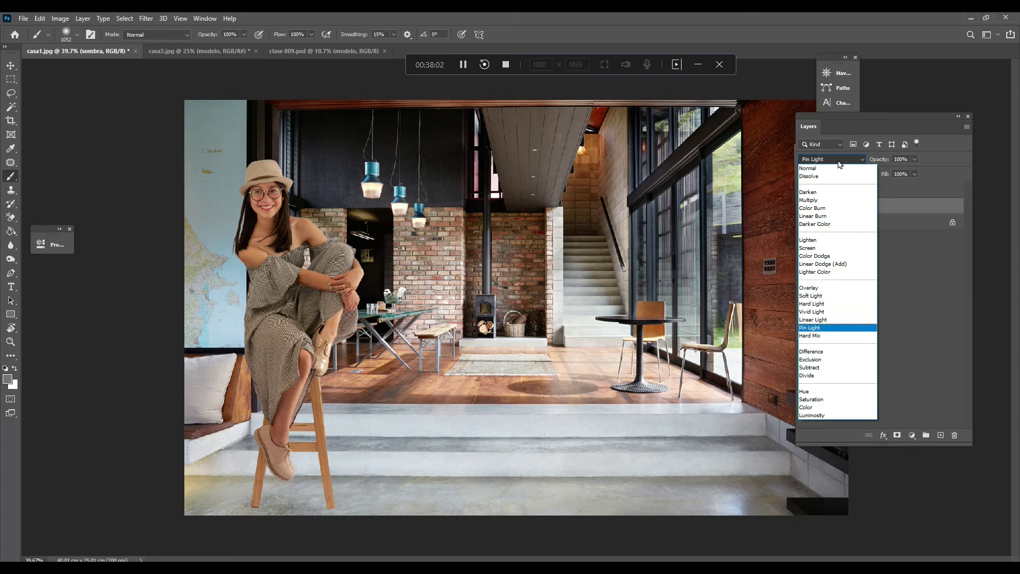
{"action": "left_click", "coordinate": [810, 201]}
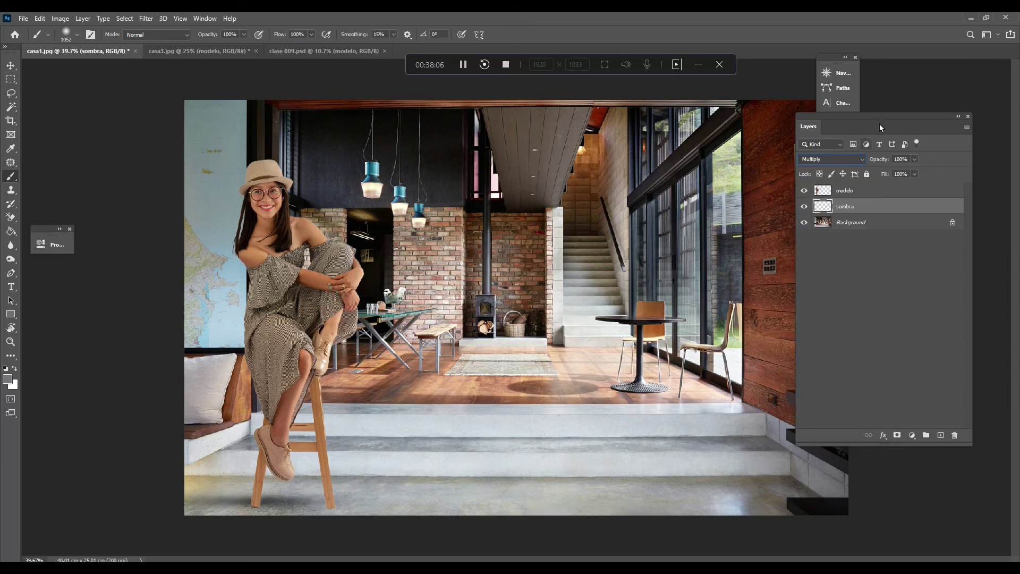
- Lower the sombra layer's opacity to 30% and shift the shadow slightly down beneath the stool
{"action": "left_click", "coordinate": [914, 160]}
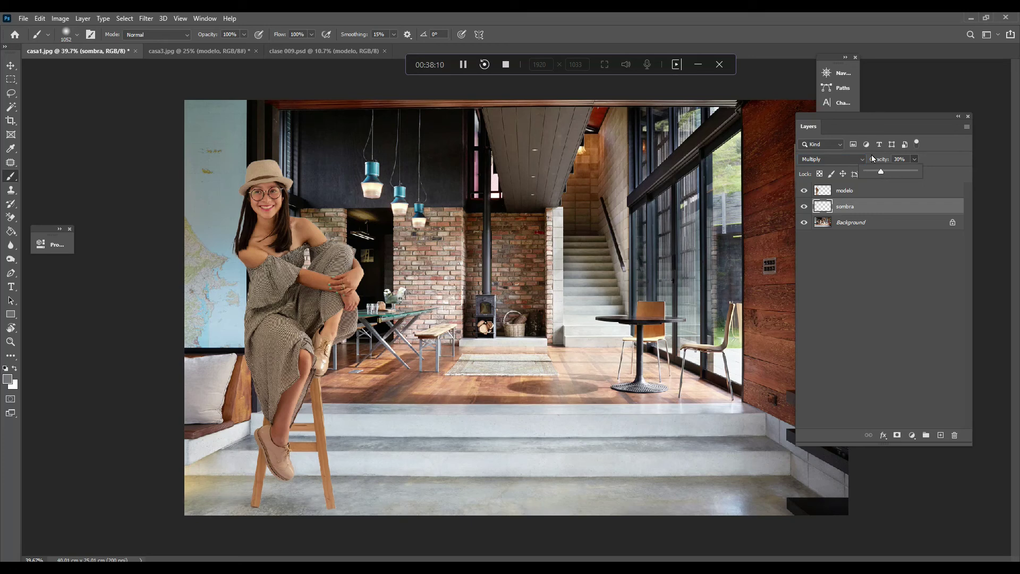
{"action": "key", "text": "alt+F9"}
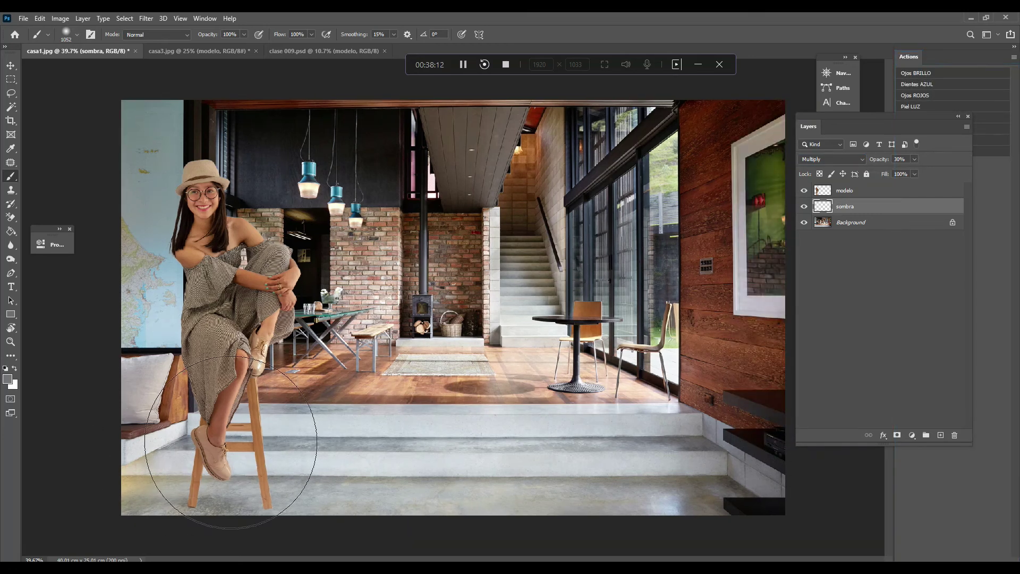
{"action": "key", "text": "v"}
{"action": "left_click_drag", "start_coordinate": [227, 469], "coordinate": [222, 507]}
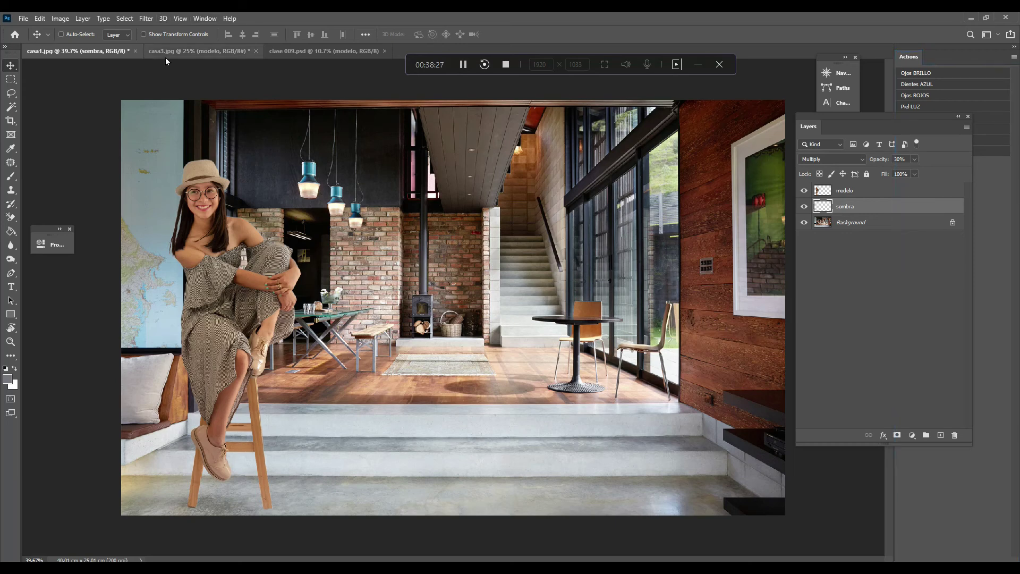
- In casa3.jpg, scale down the modelo layer proportionally so the whole model and stool fit within the room
{"action": "left_click", "coordinate": [184, 51]}
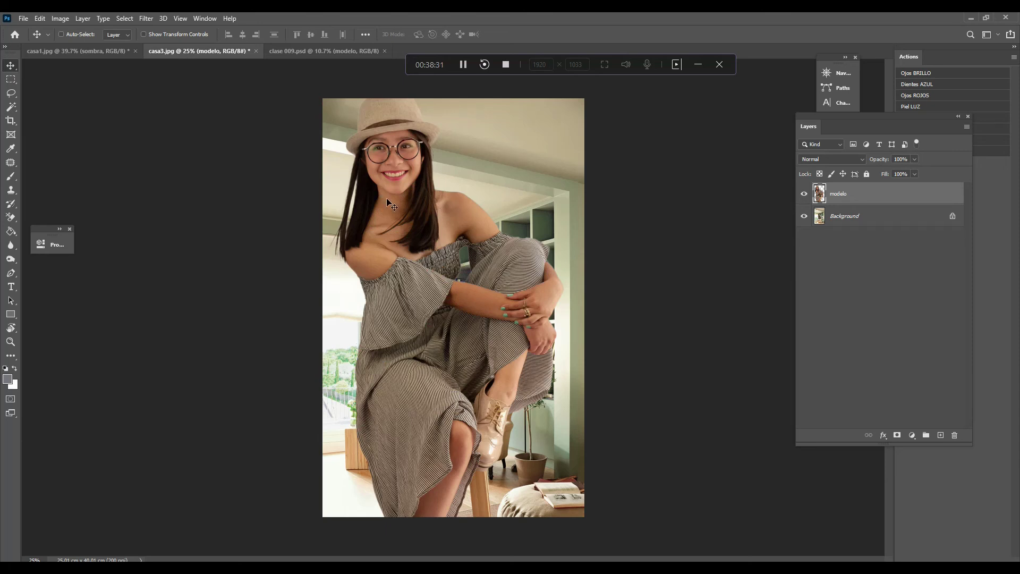
{"action": "key", "text": "ctrl+t"}
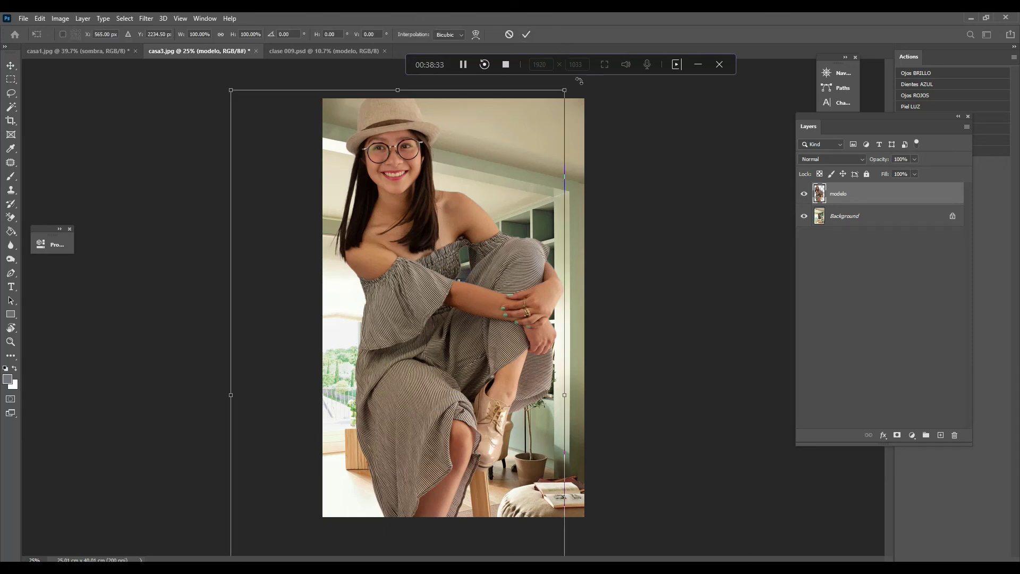
{"action": "left_click_drag", "start_coordinate": [565, 91], "coordinate": [430, 280]}
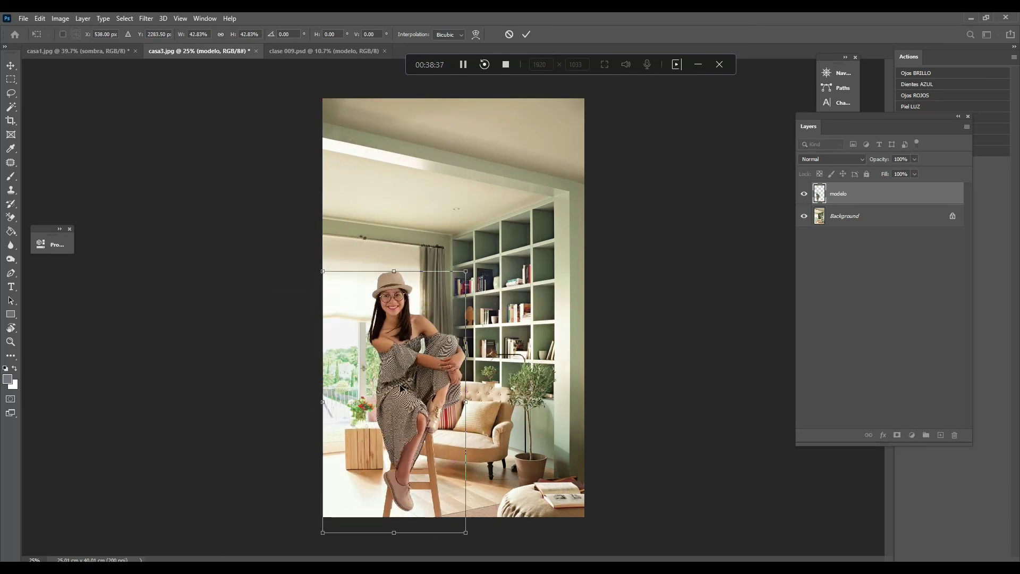
{"action": "left_click_drag", "start_coordinate": [399, 393], "coordinate": [389, 375]}
{"action": "left_click_drag", "start_coordinate": [459, 251], "coordinate": [438, 304]}
{"action": "key", "text": "Return"}
- Position the model and stool on the wooden floor in casa3.jpg, in front of the upholstered sofa
{"action": "left_click_drag", "start_coordinate": [390, 370], "coordinate": [431, 391]}
{"action": "left_click_drag", "start_coordinate": [409, 352], "coordinate": [409, 349]}
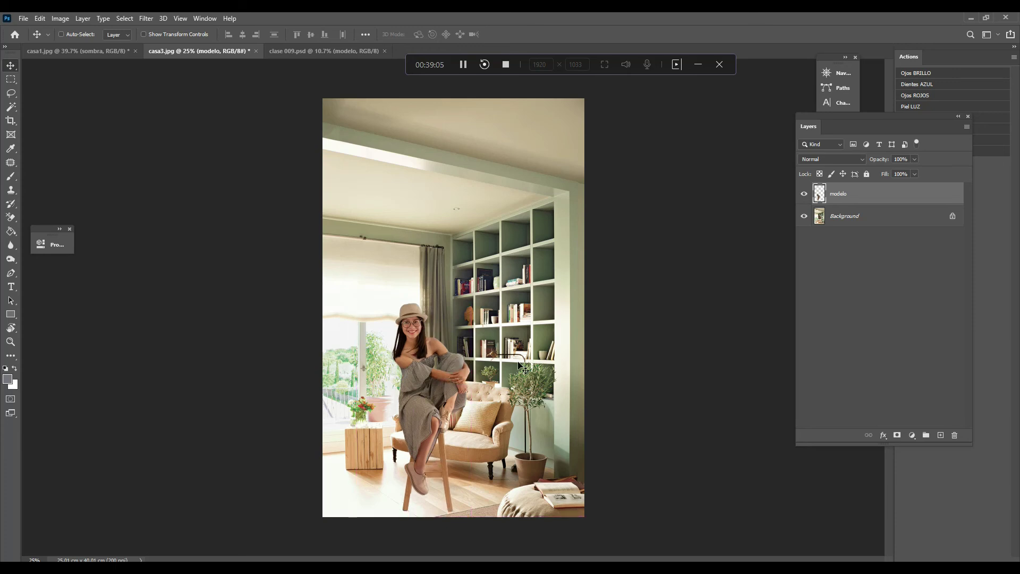
{"action": "mouse_move", "coordinate": [434, 381]}
{"action": "left_mouse_down"}
{"action": "mouse_move", "coordinate": [426, 386]}
{"action": "mouse_move", "coordinate": [433, 377]}
{"action": "left_mouse_up"}
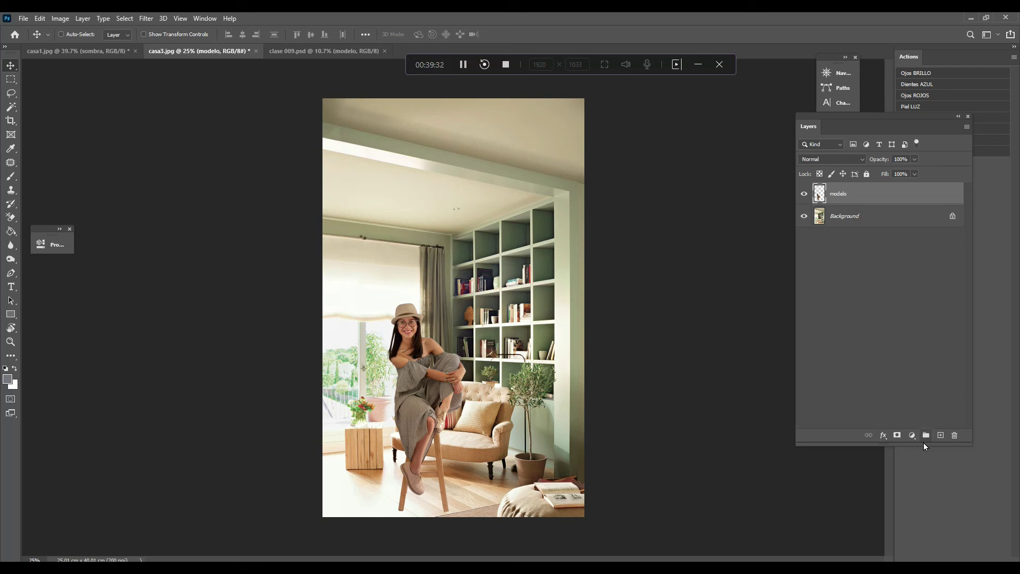
- Add a new layer named sombra in casa3.jpg and place it between the modelo and Background layers
{"action": "left_click", "coordinate": [942, 437]}
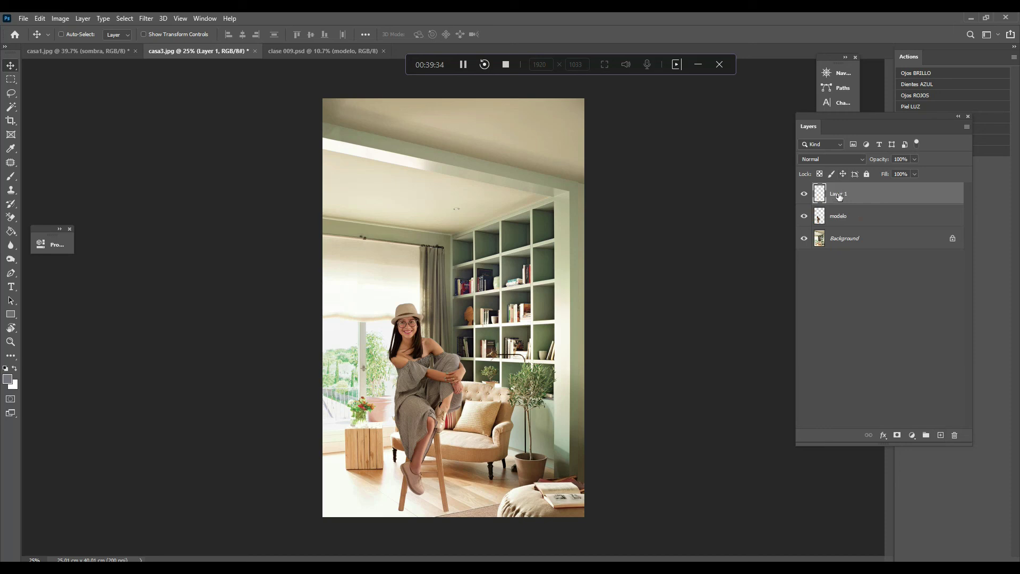
{"action": "double_click", "coordinate": [845, 194]}
{"action": "type", "text": "asmbra"}
{"action": "key", "text": "Return"}
{"action": "left_click_drag", "start_coordinate": [843, 200], "coordinate": [841, 227]}
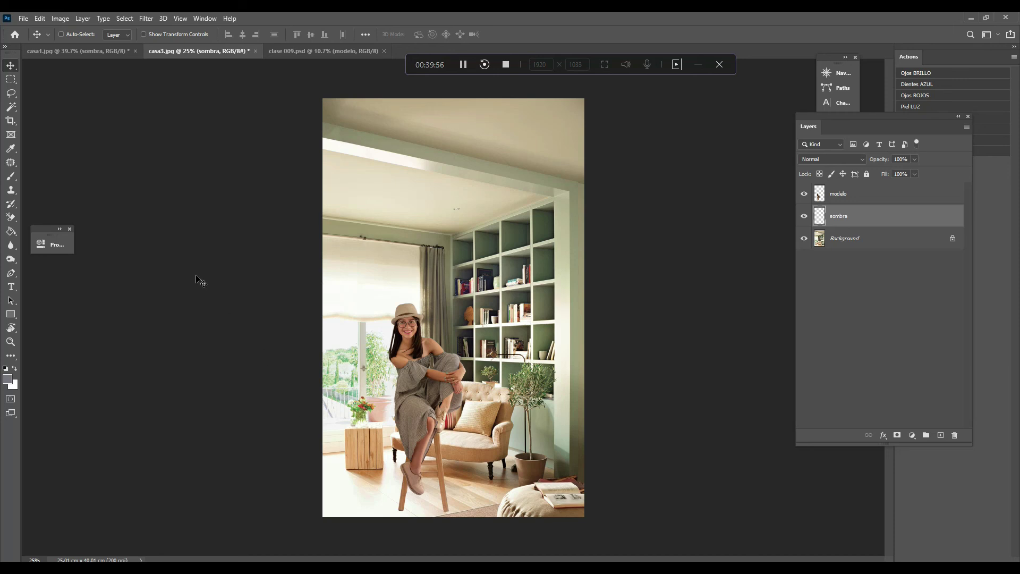
- Draw a freehand lasso selection for the shadow on the floor around the stool's feet, extending to the beige pouf
{"action": "key", "text": "l"}
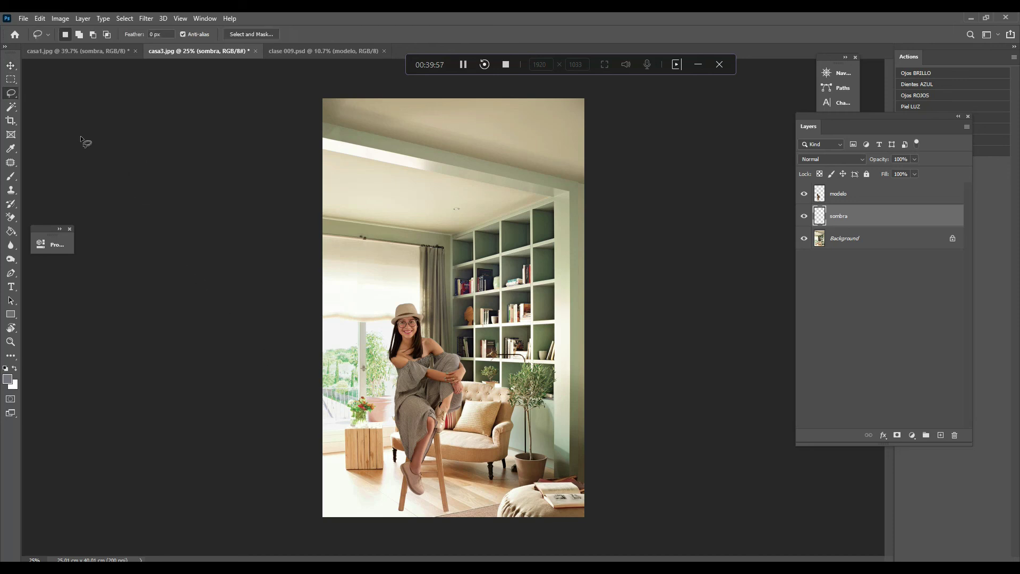
{"action": "left_click", "coordinate": [11, 94]}
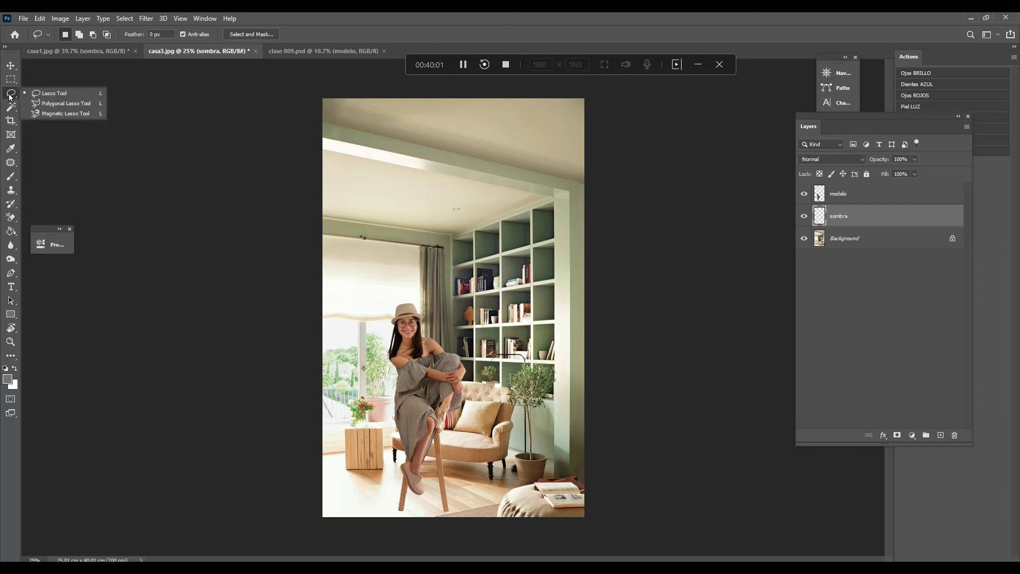
{"action": "left_click", "coordinate": [46, 97]}
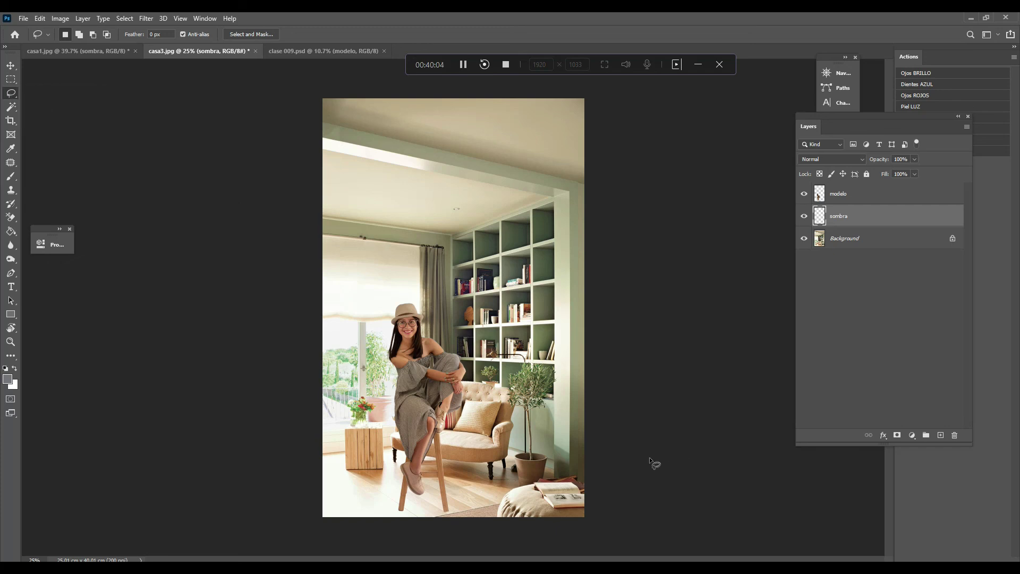
{"action": "scroll", "coordinate": [435, 489], "scroll_direction": "up", "scroll_amount": 6}
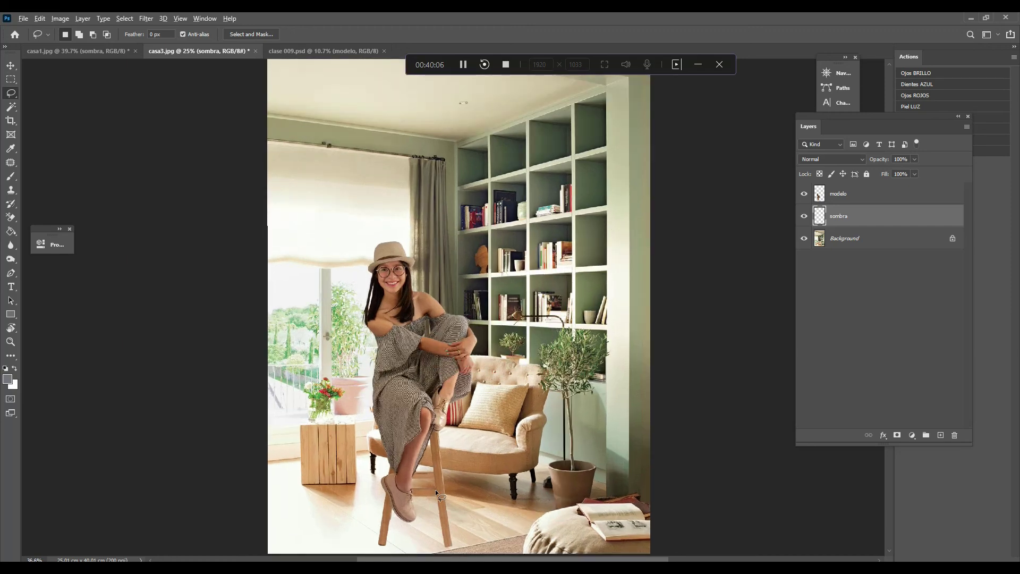
{"action": "scroll", "coordinate": [479, 481], "scroll_direction": "down", "scroll_amount": 4}
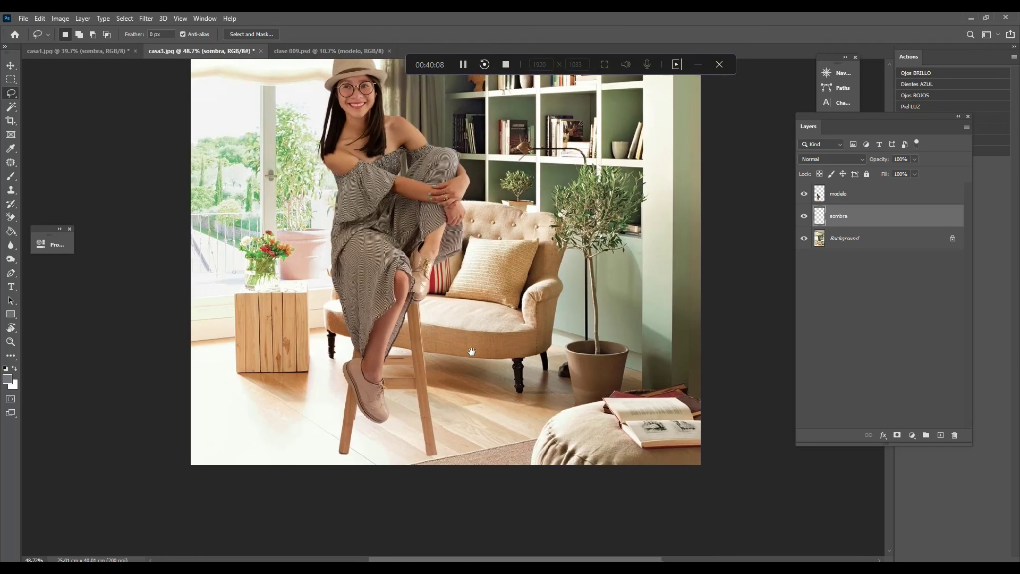
{"action": "mouse_move", "coordinate": [371, 431]}
{"action": "left_mouse_down"}
{"action": "mouse_move", "coordinate": [358, 464]}
{"action": "mouse_move", "coordinate": [439, 478]}
{"action": "mouse_move", "coordinate": [509, 474]}
{"action": "mouse_move", "coordinate": [519, 457]}
{"action": "mouse_move", "coordinate": [520, 433]}
{"action": "mouse_move", "coordinate": [502, 425]}
{"action": "mouse_move", "coordinate": [425, 439]}
{"action": "mouse_move", "coordinate": [370, 434]}
{"action": "left_mouse_up"}
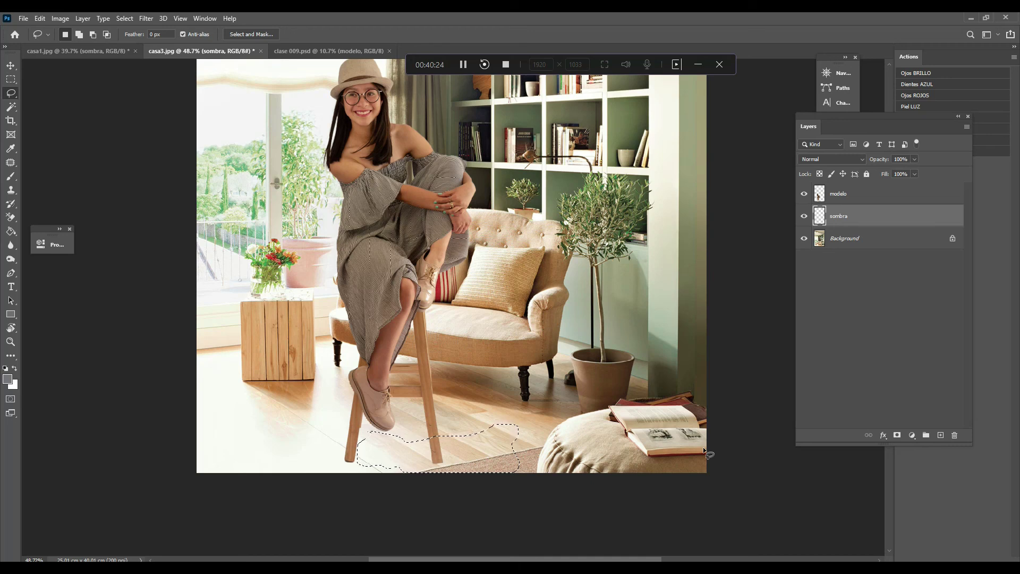
{"action": "key", "text": "ctrl+d"}
{"action": "left_click_drag", "start_coordinate": [407, 427], "coordinate": [347, 442]}
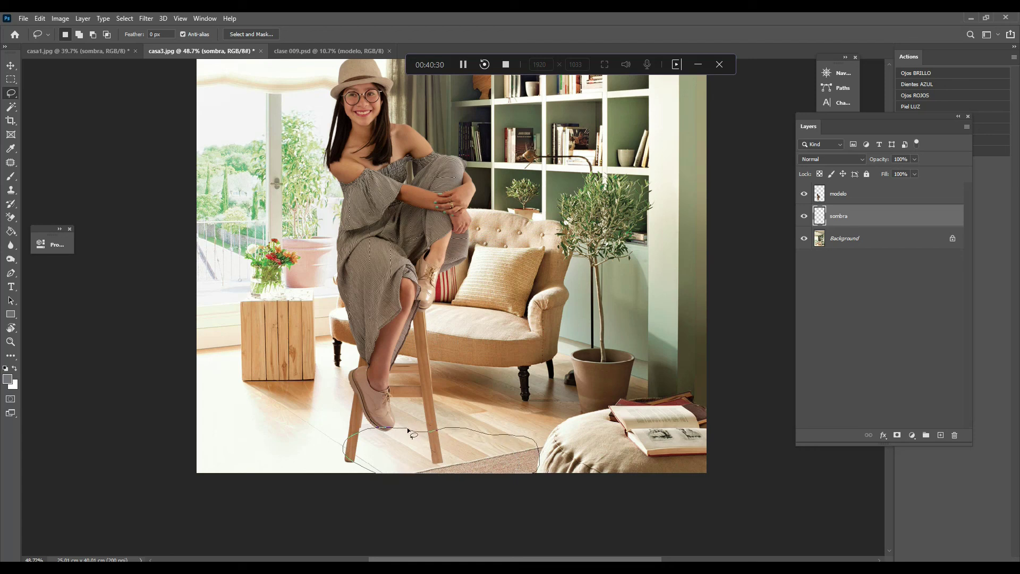
{"action": "left_click_drag", "start_coordinate": [408, 430], "coordinate": [410, 428]}
- Sample a brown tone from the wooden floor, fill the shadow selection with it on the sombra layer, and deselect
{"action": "key", "text": "i"}
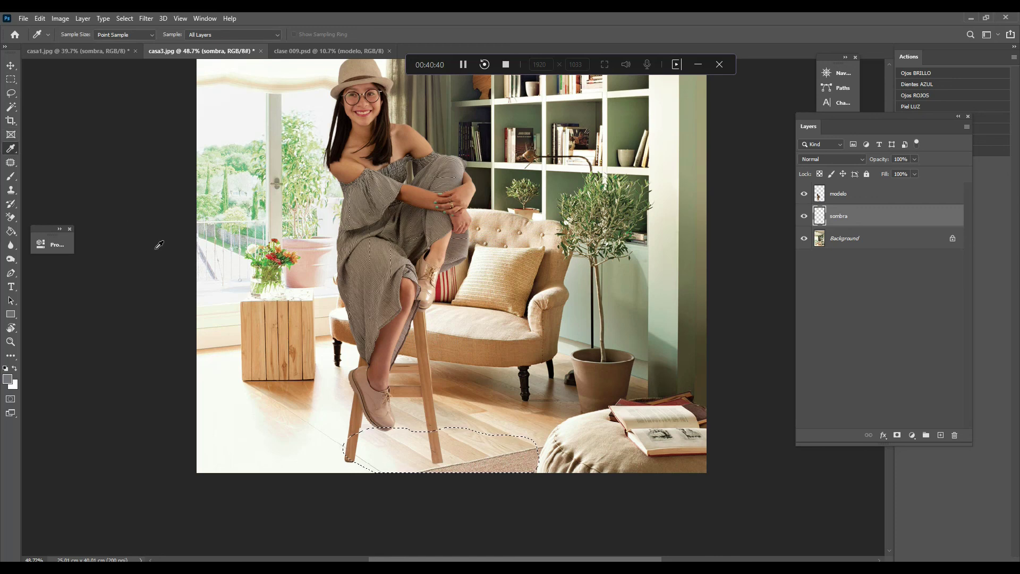
{"action": "left_click", "coordinate": [475, 389]}
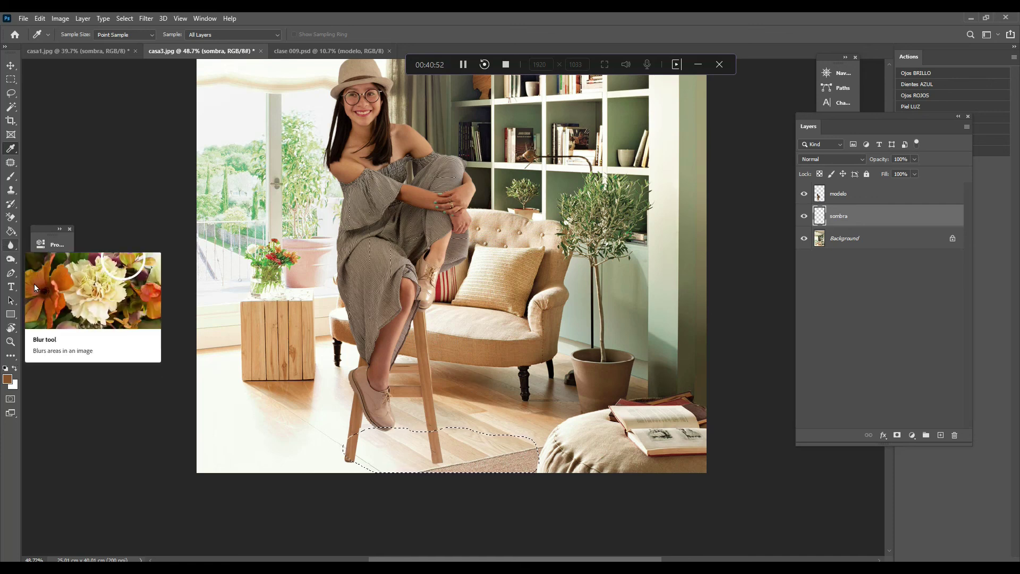
{"action": "left_click", "coordinate": [12, 233]}
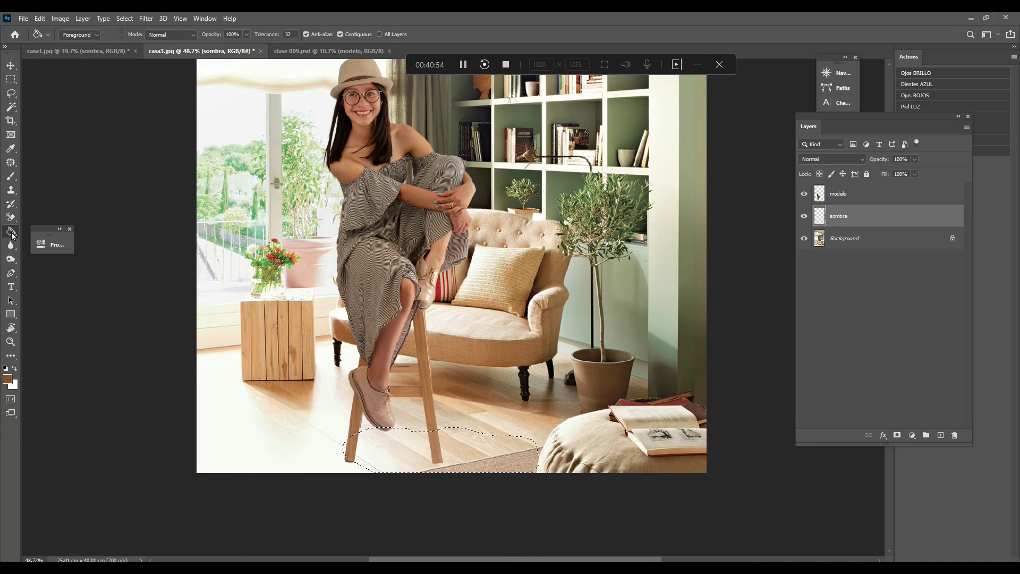
{"action": "left_click", "coordinate": [418, 449]}
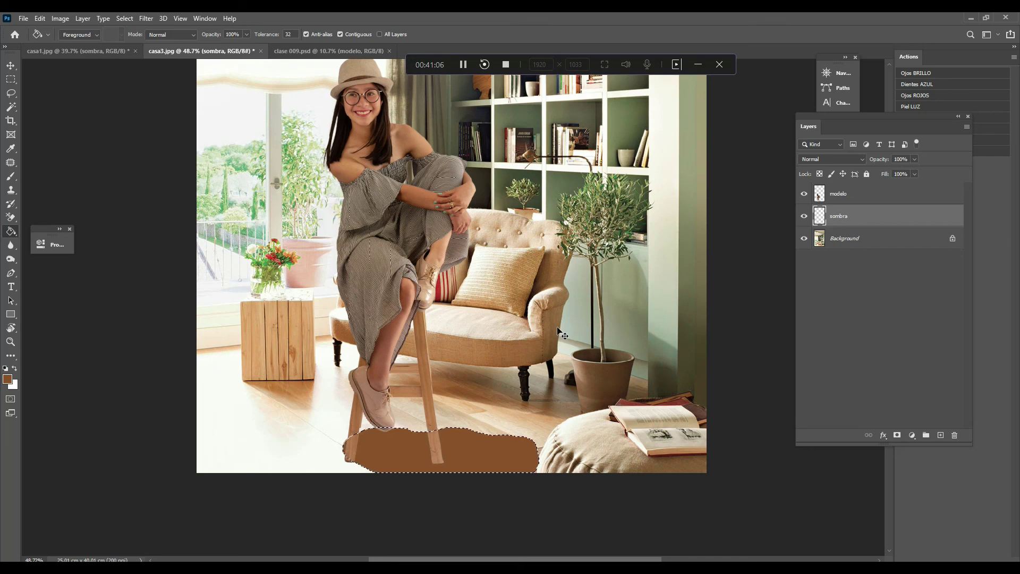
{"action": "key", "text": "ctrl+z"}
{"action": "left_click", "coordinate": [497, 441]}
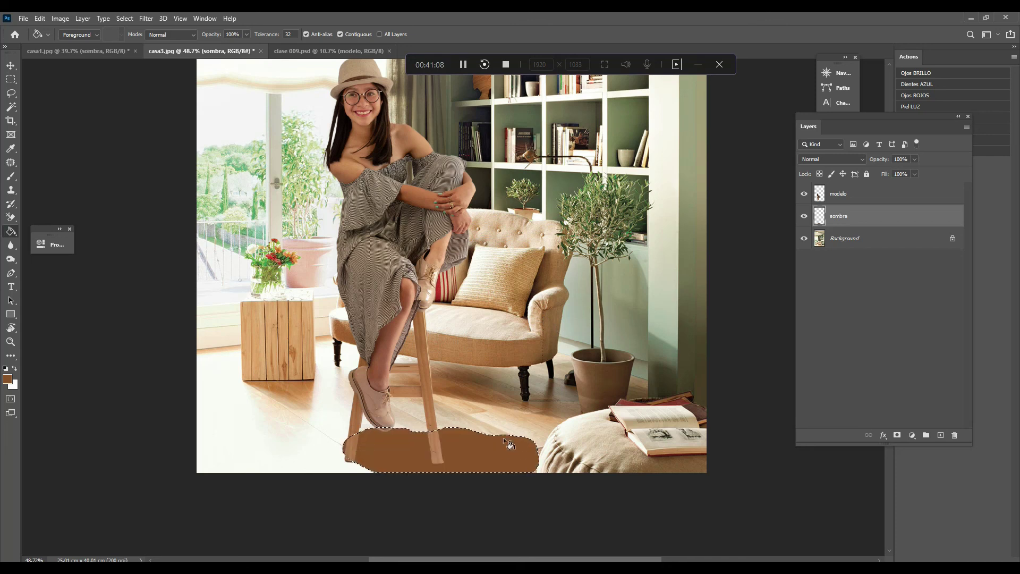
{"action": "key", "text": "m"}
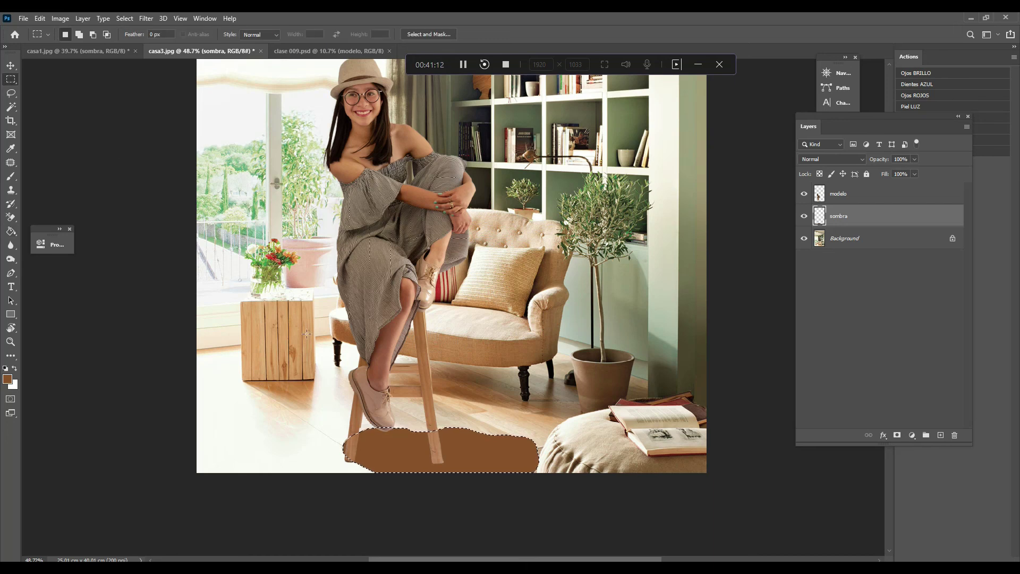
{"action": "left_click", "coordinate": [291, 362]}
- Soften the brown shadow on the sombra layer with a Gaussian Blur of 75.5 pixels radius
{"action": "left_click", "coordinate": [151, 20]}
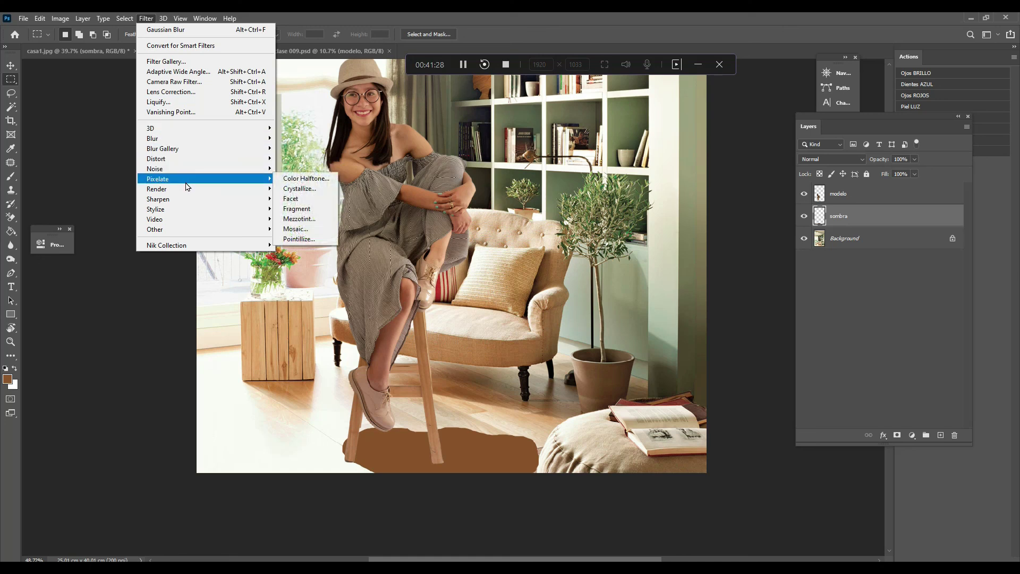
{"action": "mouse_move", "coordinate": [259, 159]}
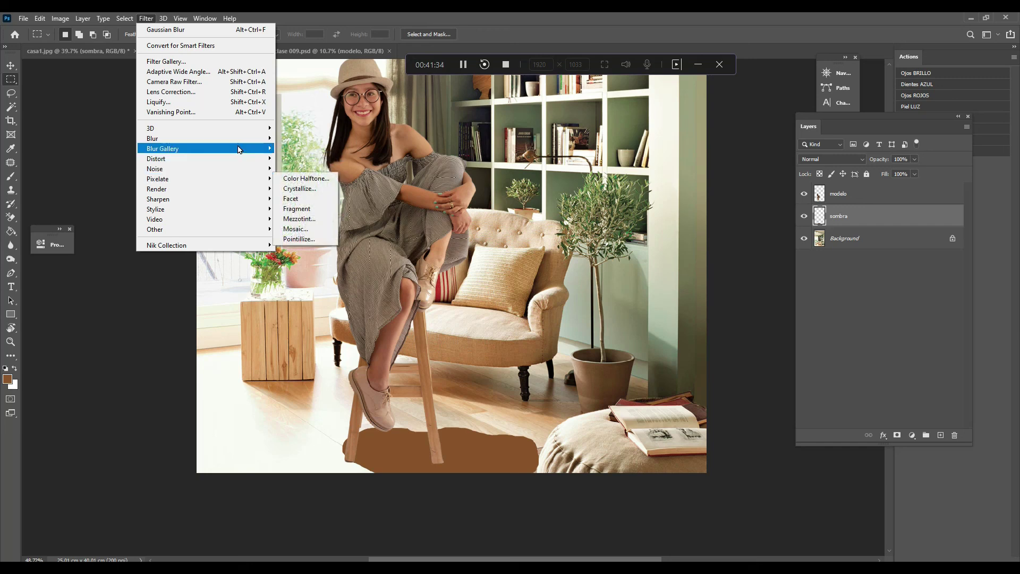
{"action": "mouse_move", "coordinate": [247, 140]}
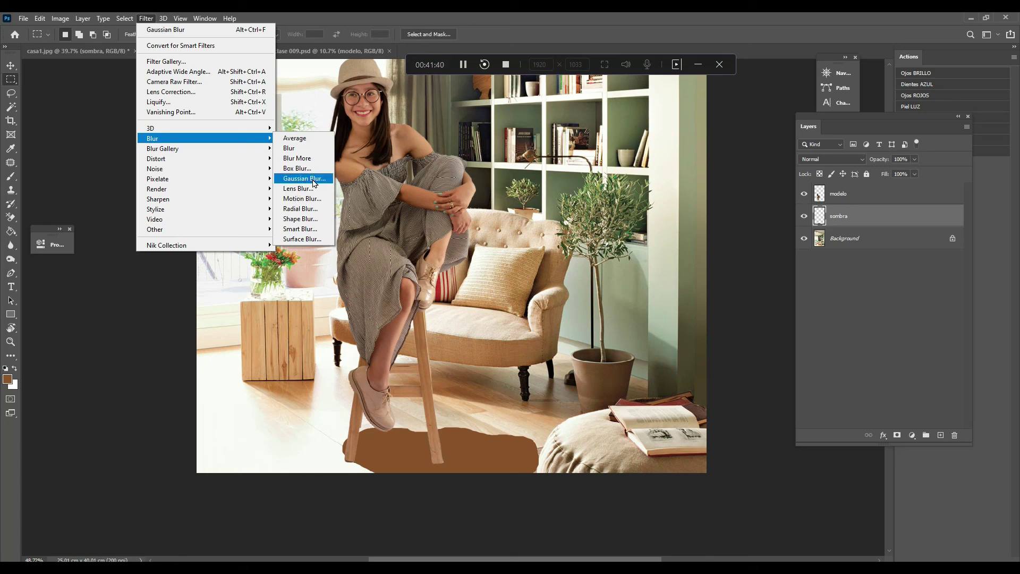
{"action": "left_click", "coordinate": [307, 179]}
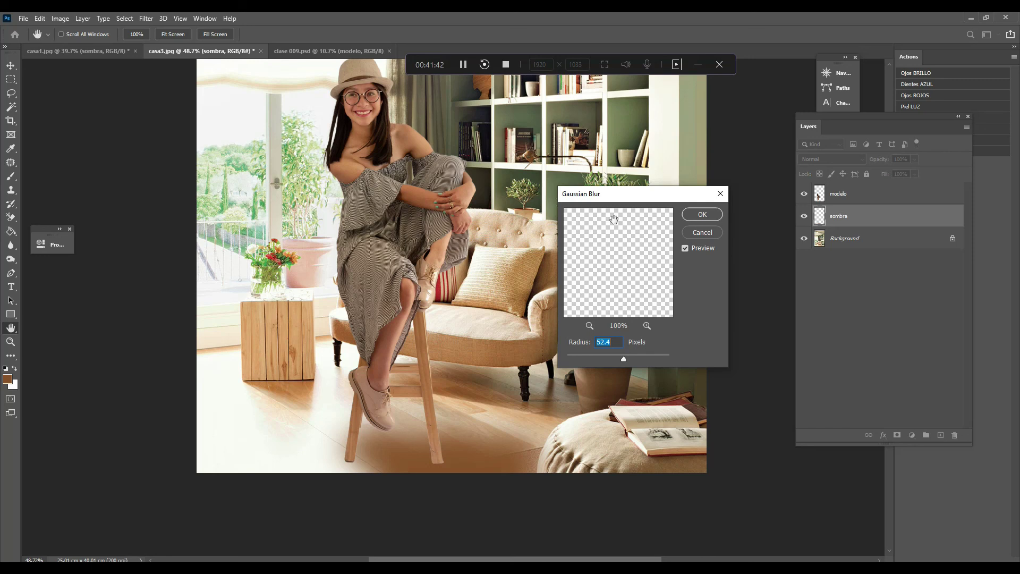
{"action": "left_click_drag", "start_coordinate": [629, 199], "coordinate": [648, 152]}
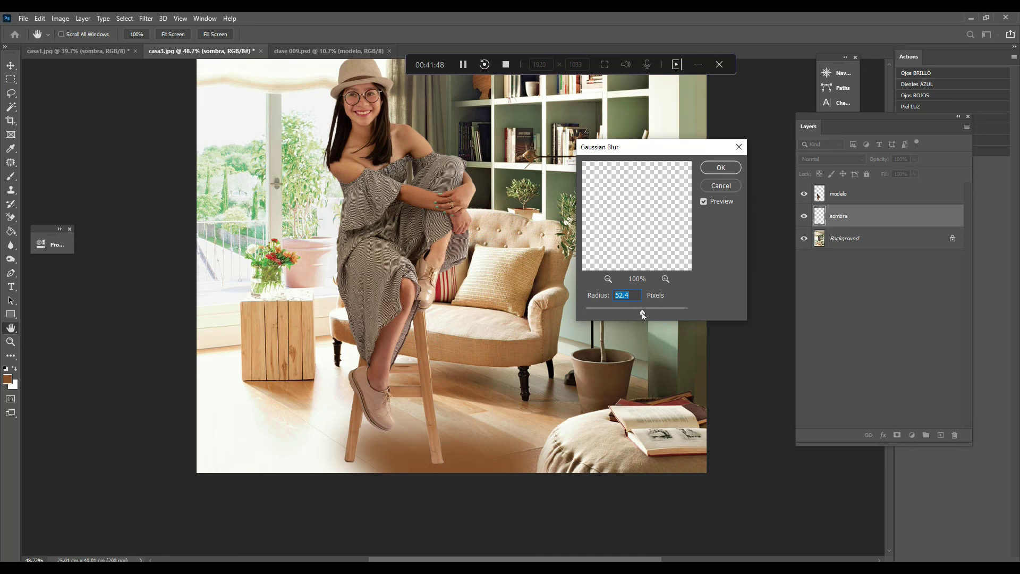
{"action": "left_click_drag", "start_coordinate": [643, 312], "coordinate": [646, 313]}
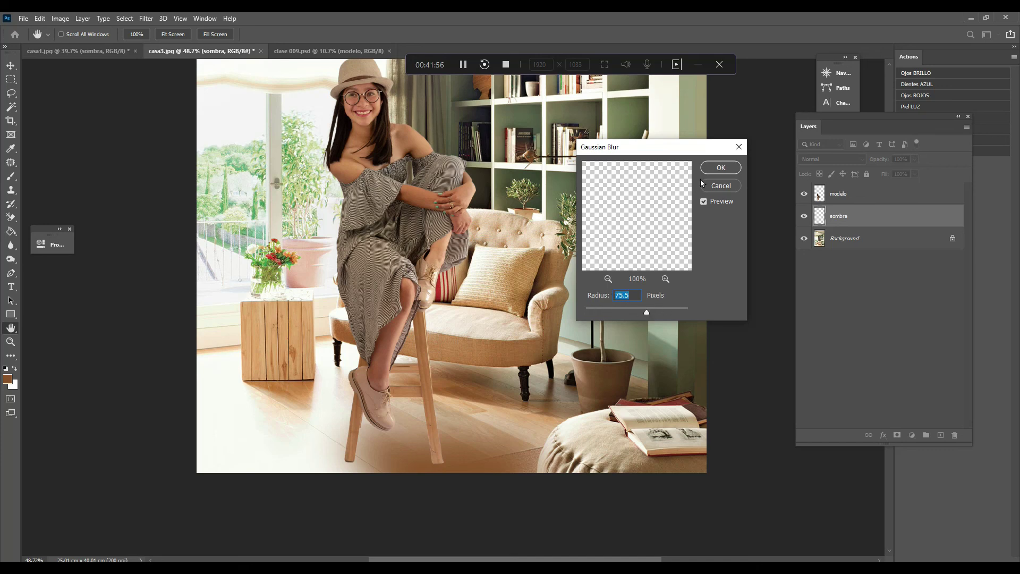
{"action": "left_click", "coordinate": [721, 168]}
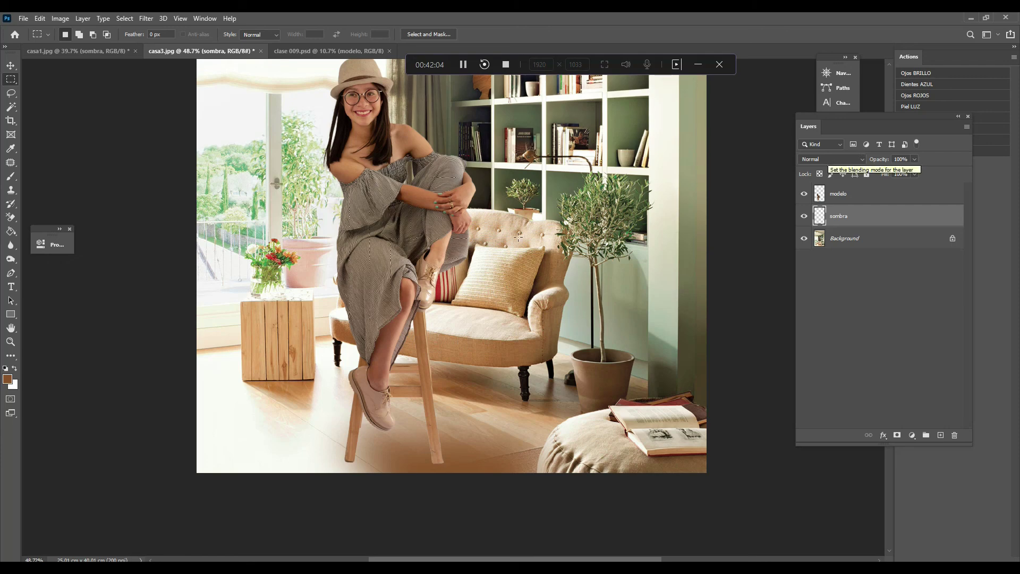
- Cycle the sombra layer's blend mode from Dissolve through to Luminosity to compare the shadow's look on the floor
{"action": "left_click", "coordinate": [11, 342]}
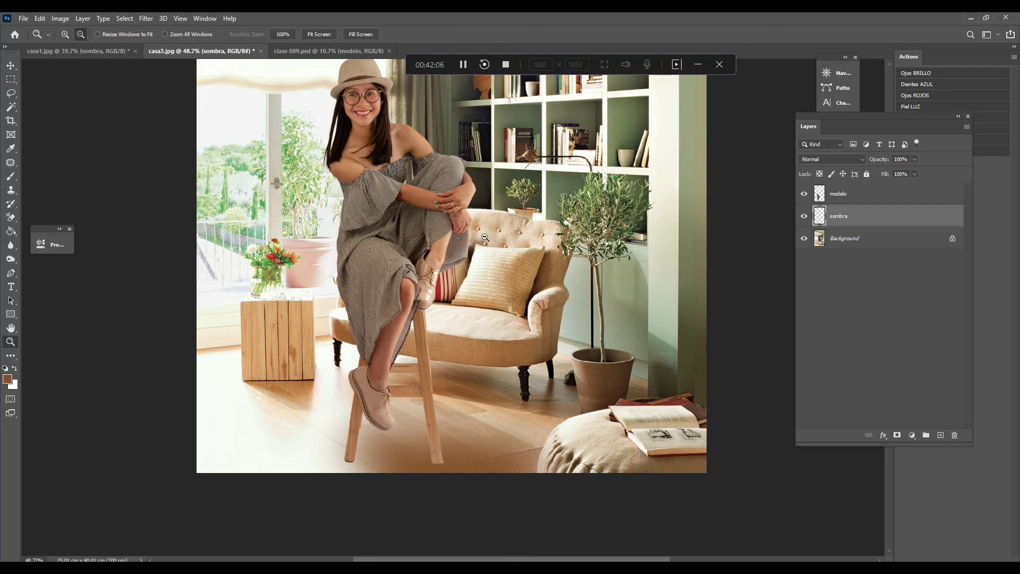
{"action": "left_click", "coordinate": [485, 237], "text": "alt"}
{"action": "left_click_drag", "start_coordinate": [485, 237], "coordinate": [458, 333]}
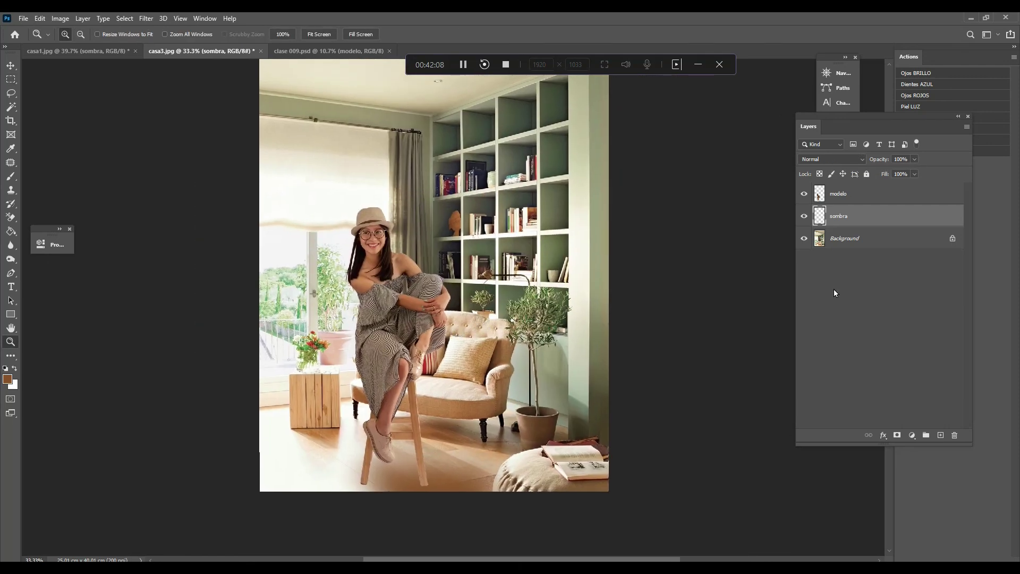
{"action": "left_click", "coordinate": [838, 160]}
{"action": "left_click", "coordinate": [838, 161]}
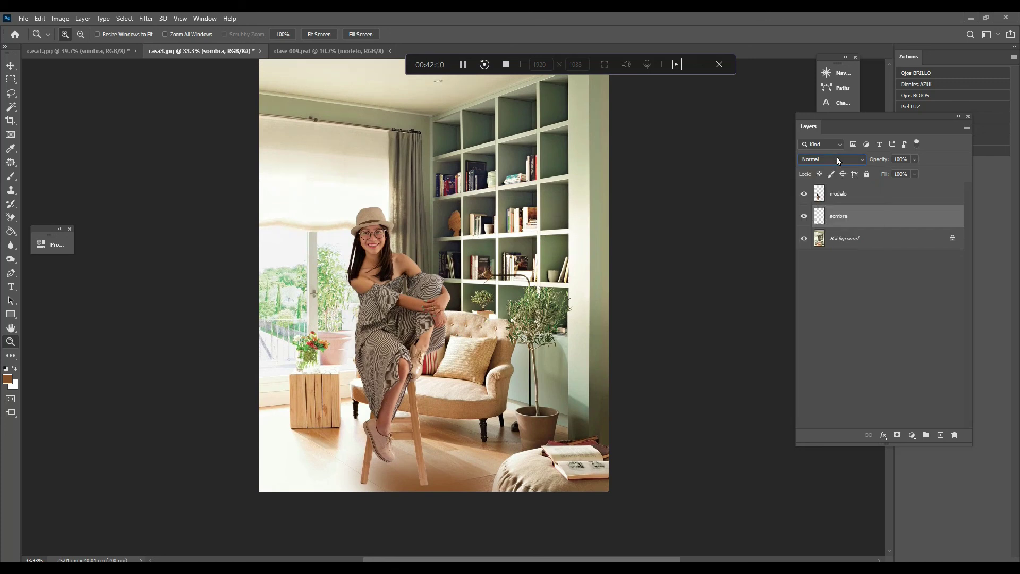
{"action": "scroll", "coordinate": [838, 160], "scroll_direction": "down", "scroll_amount": 1}
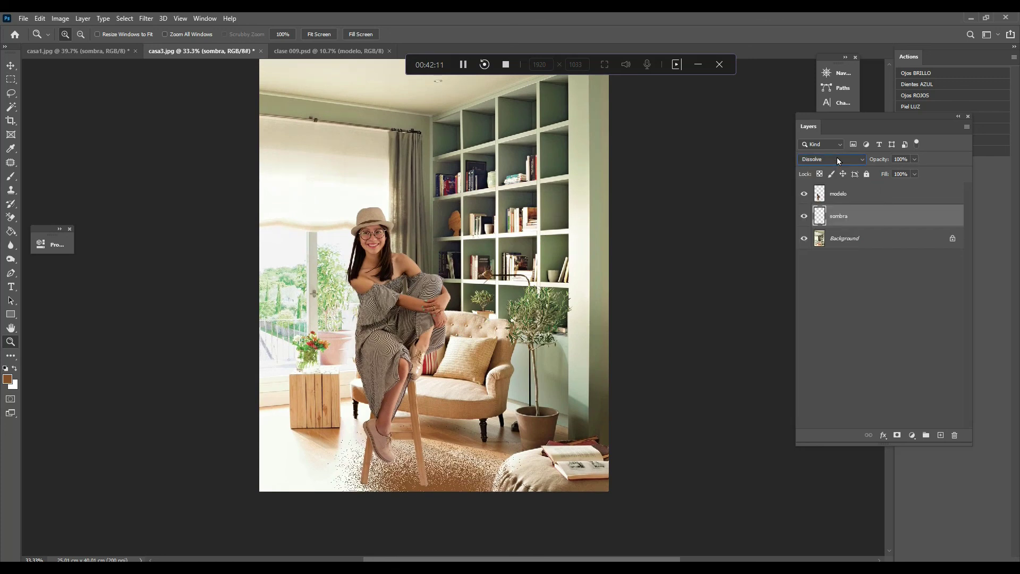
{"action": "scroll", "coordinate": [838, 160], "scroll_direction": "down", "scroll_amount": 1}
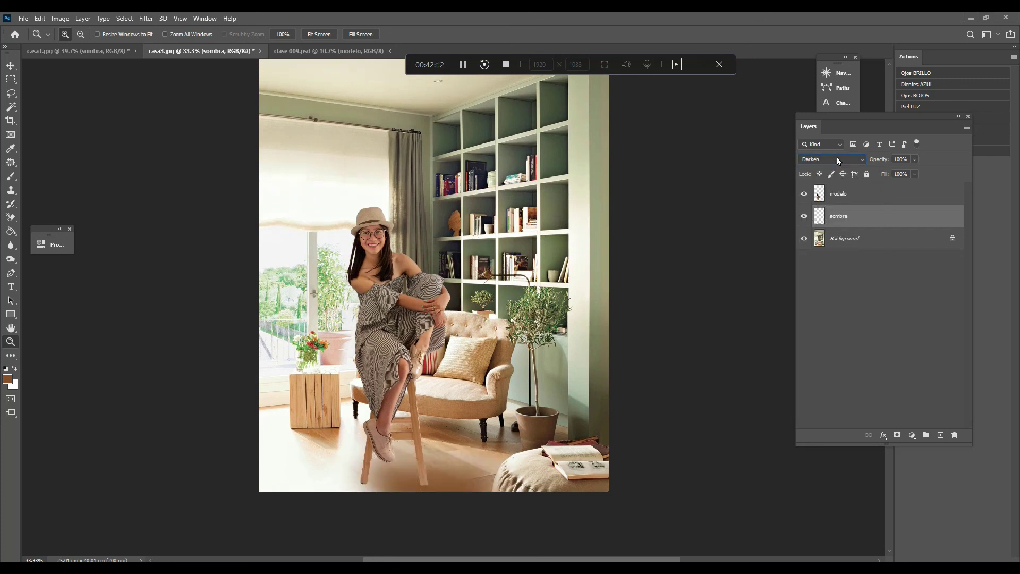
{"action": "scroll", "coordinate": [838, 161], "scroll_direction": "down", "scroll_amount": 1}
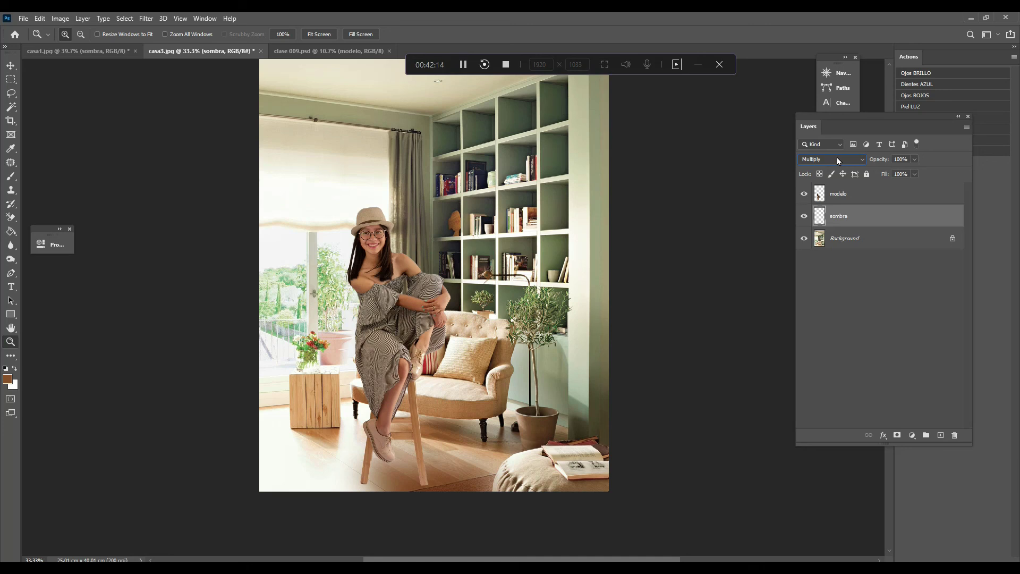
{"action": "scroll", "coordinate": [838, 160], "scroll_direction": "down", "scroll_amount": 1}
{"action": "scroll", "coordinate": [838, 160], "scroll_direction": "up", "scroll_amount": 1}
{"action": "scroll", "coordinate": [838, 161], "scroll_direction": "down", "scroll_amount": 2}
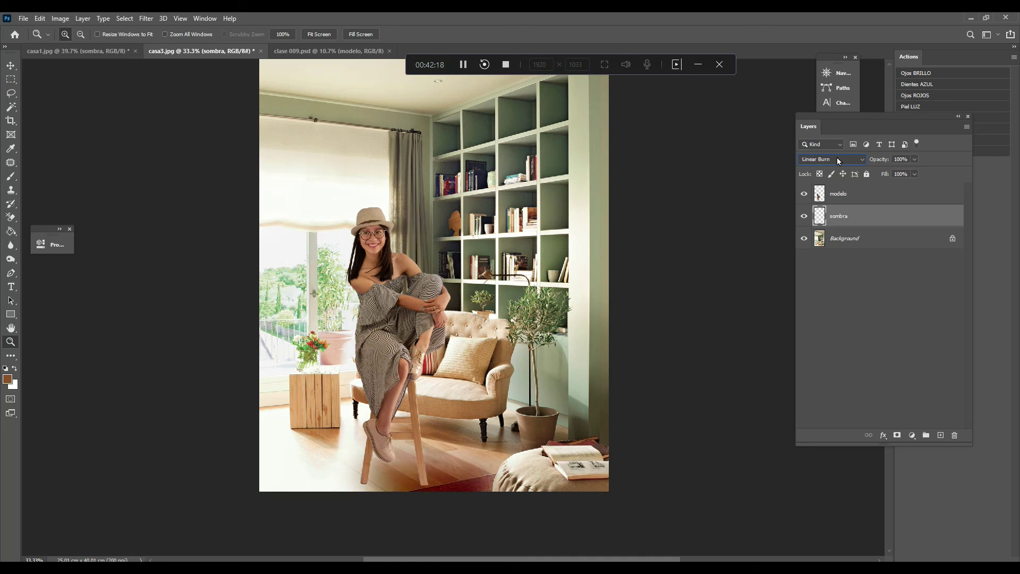
{"action": "scroll", "coordinate": [838, 160], "scroll_direction": "down", "scroll_amount": 3}
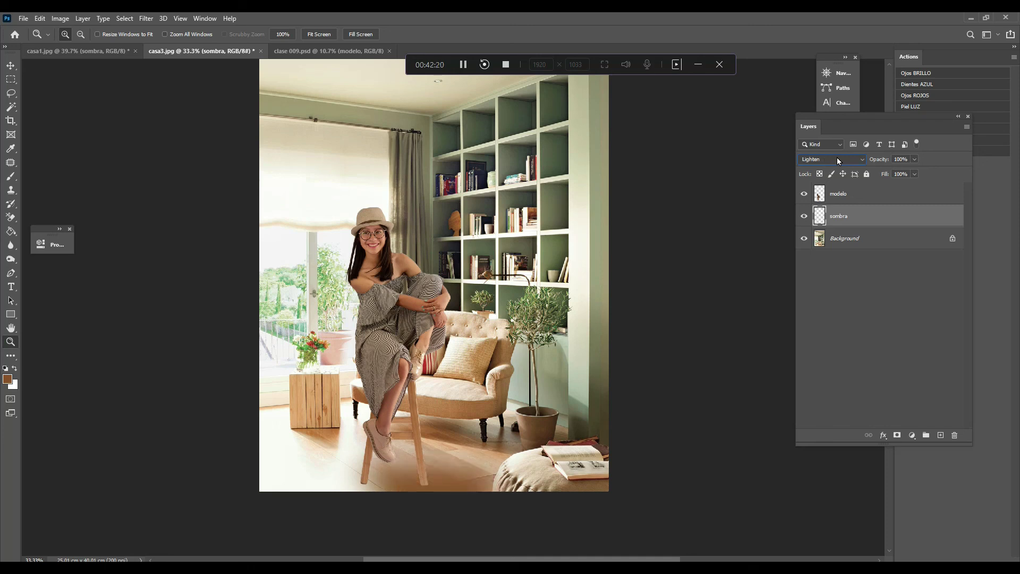
{"action": "scroll", "coordinate": [838, 160], "scroll_direction": "down", "scroll_amount": 1}
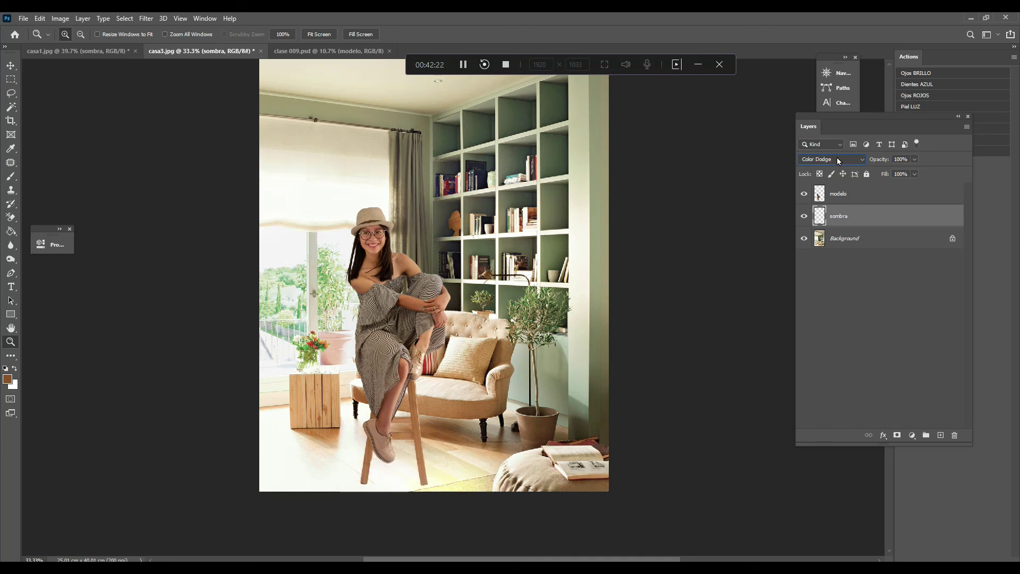
{"action": "scroll", "coordinate": [838, 160], "scroll_direction": "down", "scroll_amount": 2}
{"action": "scroll", "coordinate": [838, 160], "scroll_direction": "down", "scroll_amount": 2}
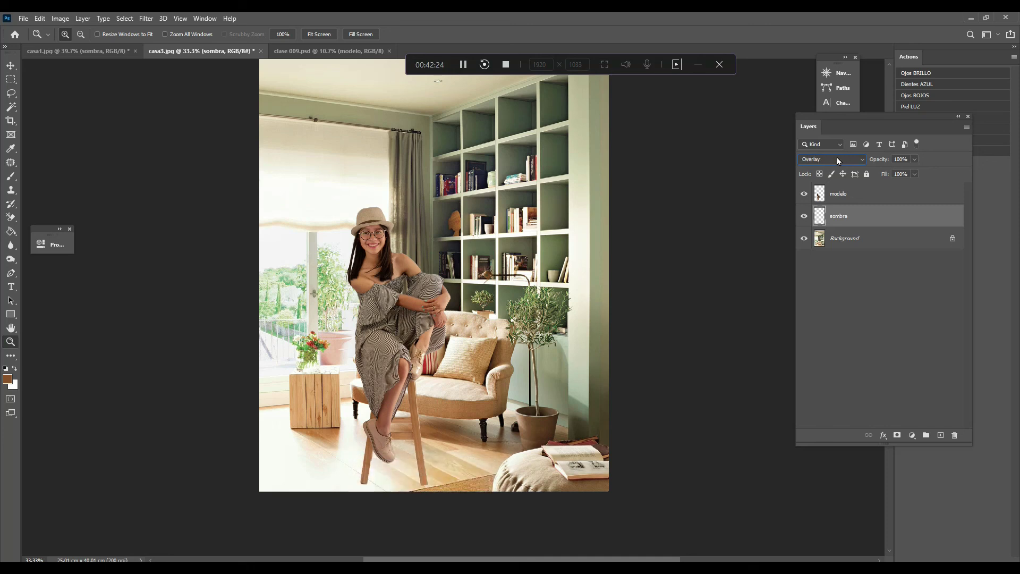
{"action": "scroll", "coordinate": [838, 161], "scroll_direction": "down", "scroll_amount": 2}
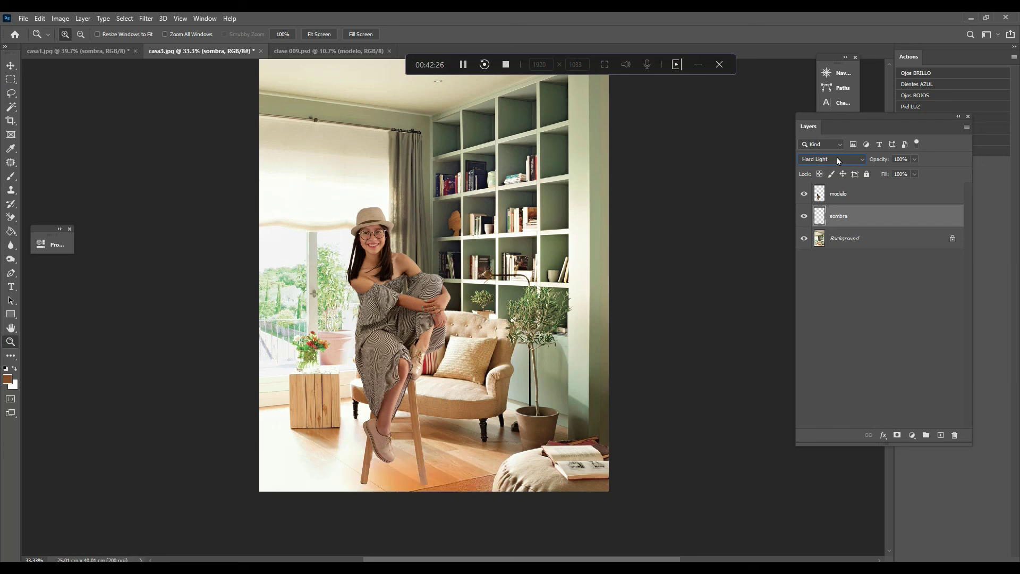
{"action": "scroll", "coordinate": [838, 161], "scroll_direction": "down", "scroll_amount": 3}
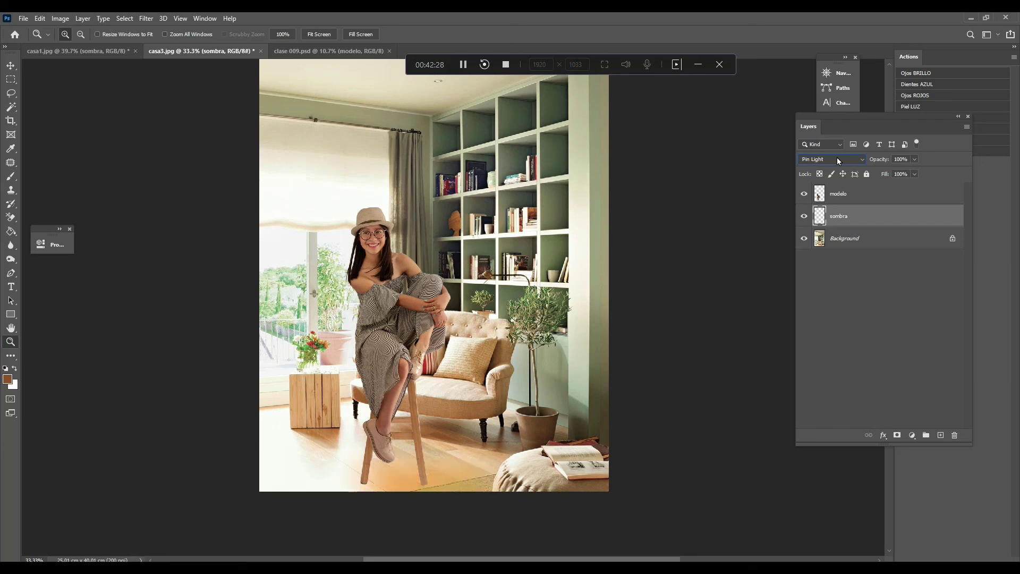
{"action": "scroll", "coordinate": [838, 160], "scroll_direction": "down", "scroll_amount": 1}
{"action": "scroll", "coordinate": [838, 160], "scroll_direction": "down", "scroll_amount": 3}
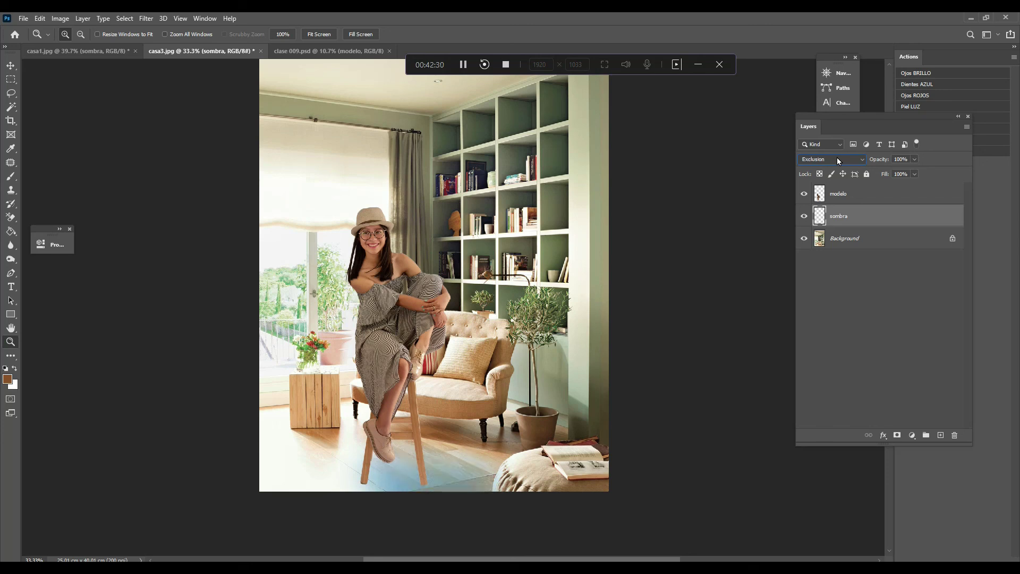
{"action": "scroll", "coordinate": [839, 160], "scroll_direction": "down", "scroll_amount": 3}
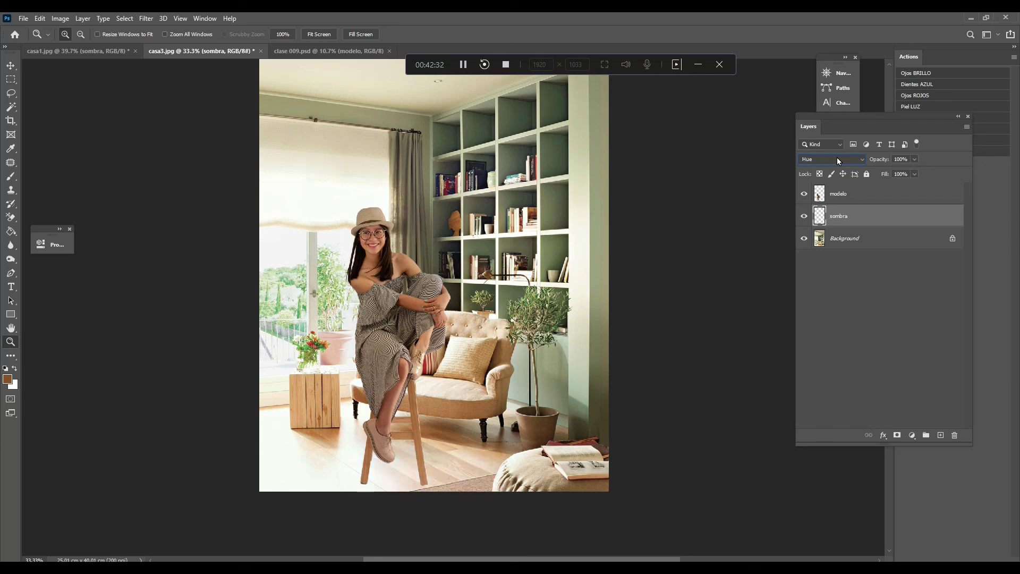
{"action": "scroll", "coordinate": [838, 161], "scroll_direction": "down", "scroll_amount": 2}
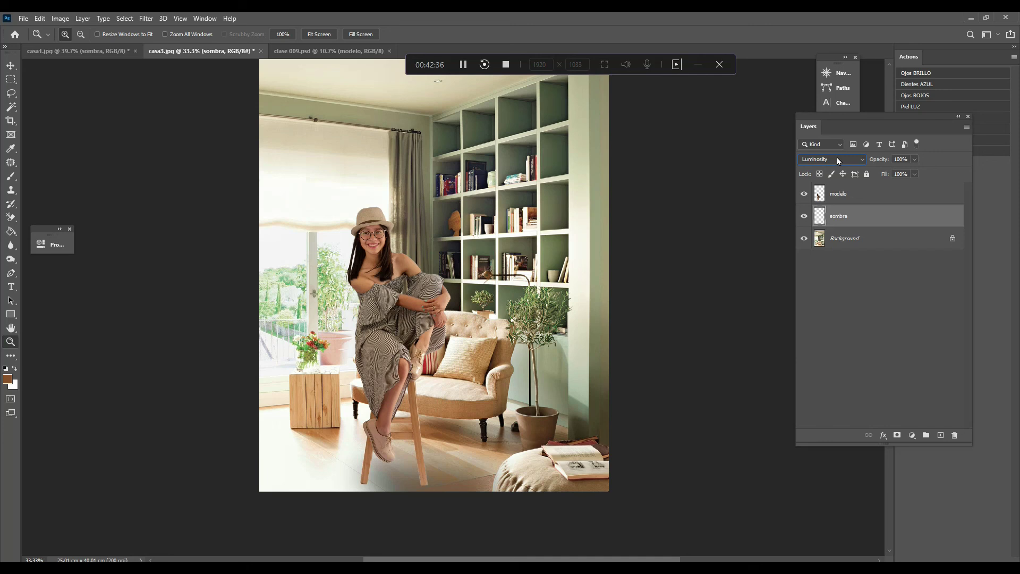
- Set the sombra layer's blend mode to Multiply and lower its opacity to 53%
{"action": "left_click", "coordinate": [838, 160]}
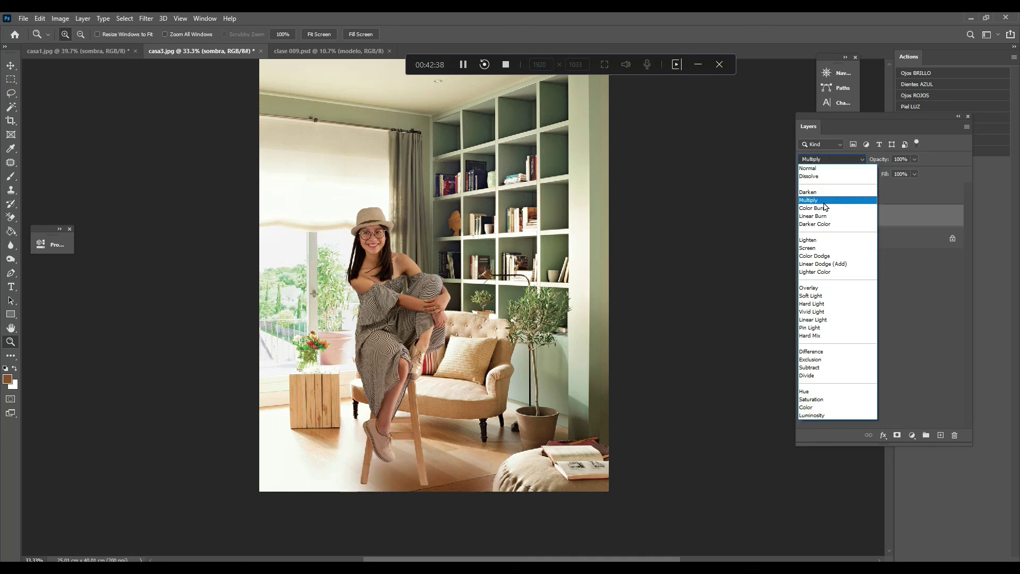
{"action": "left_click", "coordinate": [826, 201]}
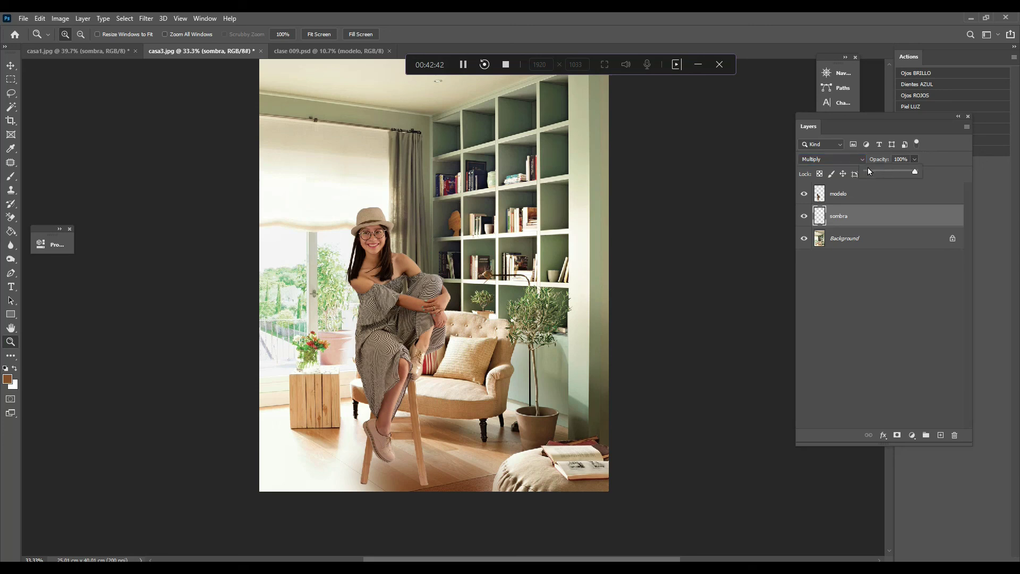
{"action": "left_click", "coordinate": [876, 173]}
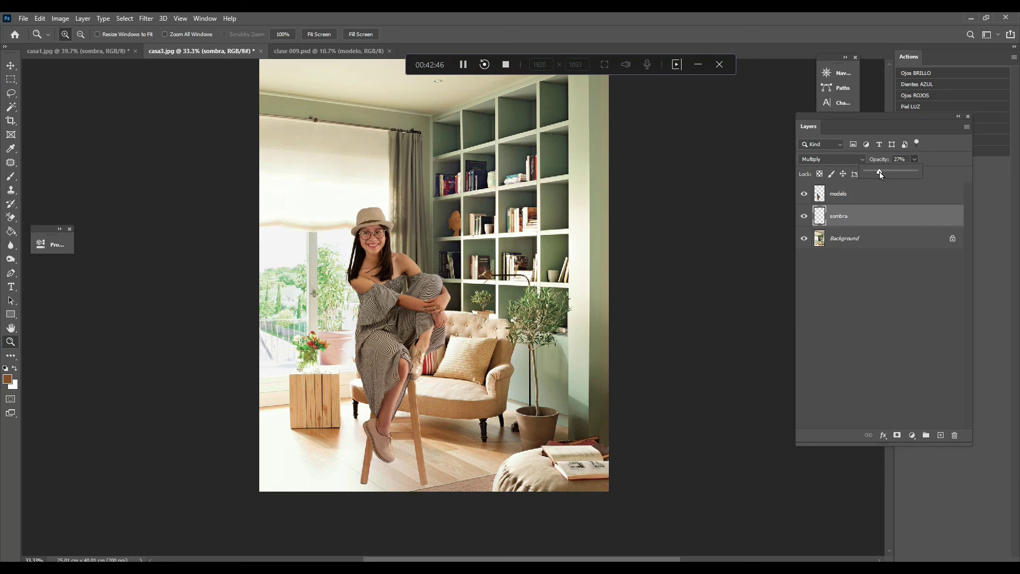
{"action": "left_click_drag", "start_coordinate": [881, 175], "coordinate": [885, 175]}
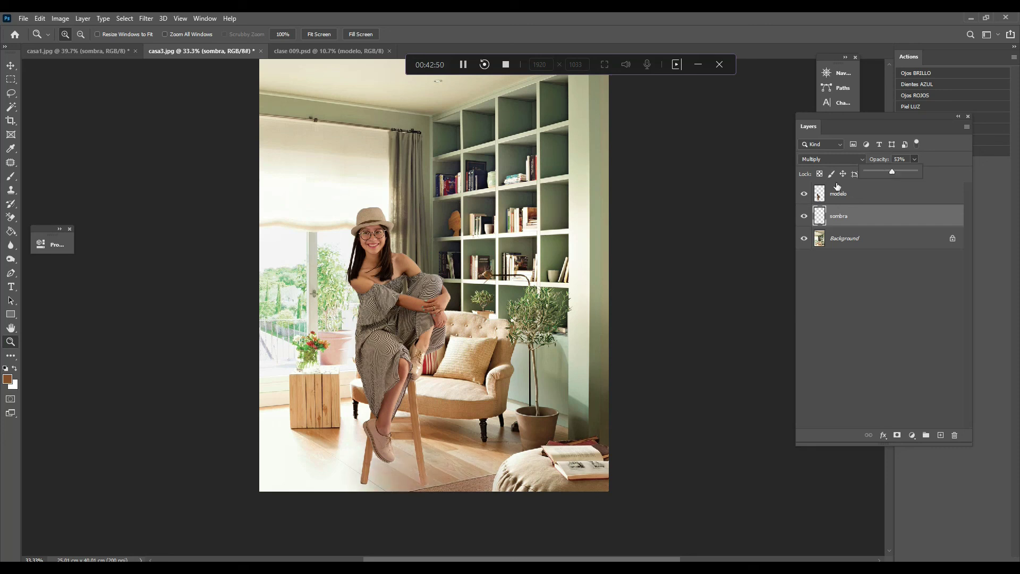
{"action": "left_click", "coordinate": [840, 217]}
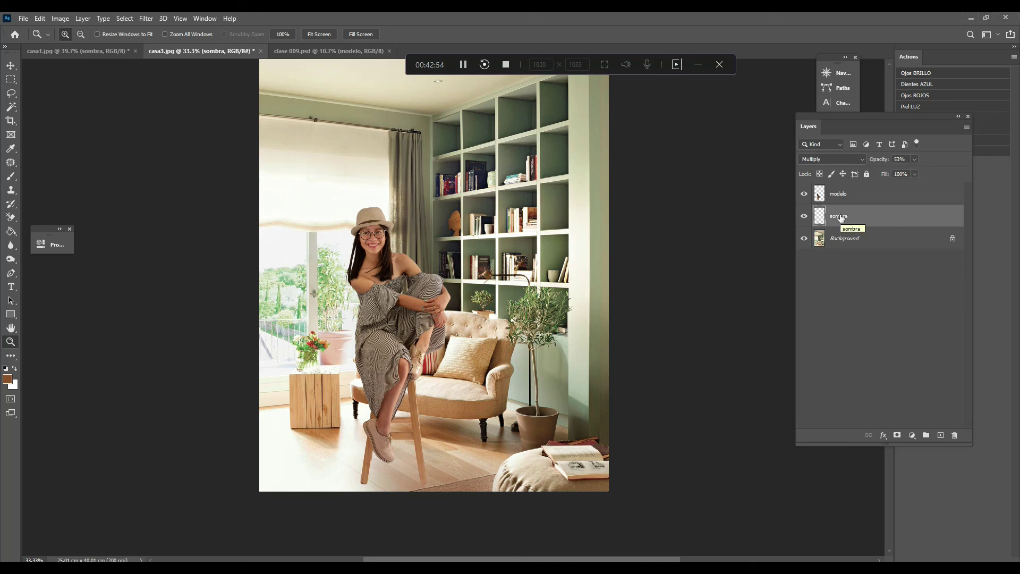
- Flatten the floor shadow on the sombra layer to about 58% height and shift it slightly left under the stool
{"action": "key", "text": "ctrl+t"}
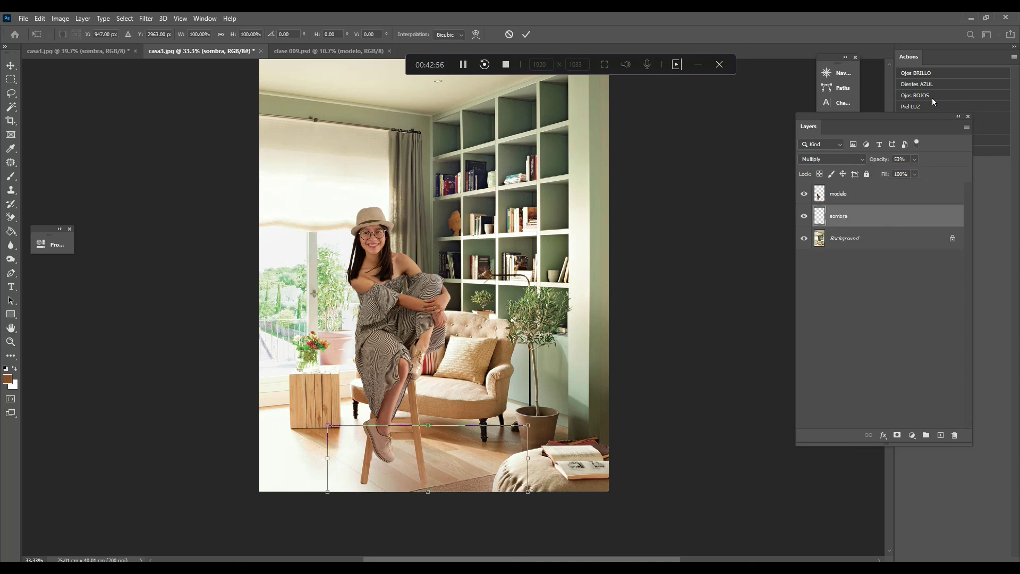
{"action": "left_click_drag", "start_coordinate": [430, 425], "coordinate": [411, 475]}
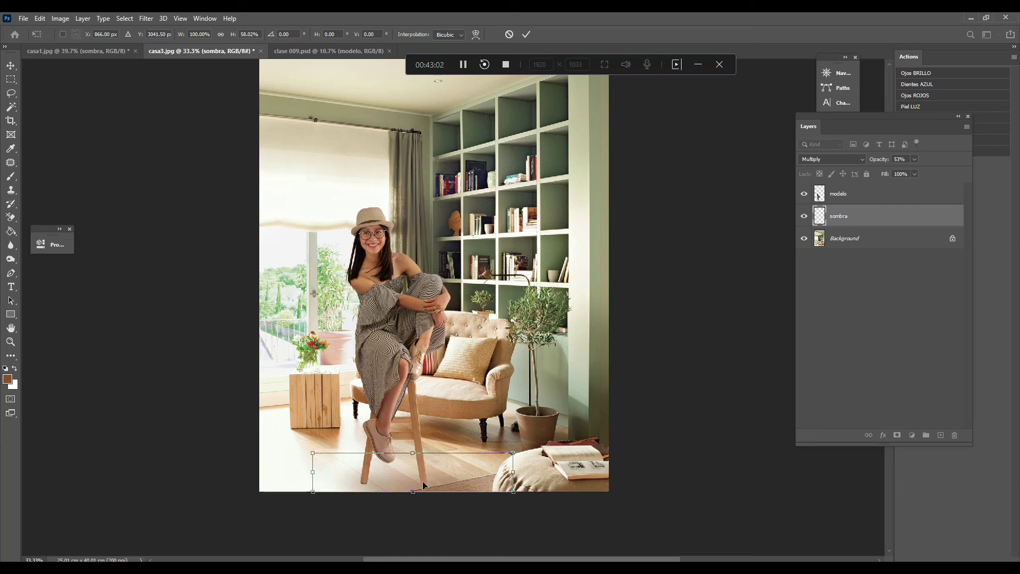
{"action": "key", "text": "Return"}
{"action": "key", "text": "z"}
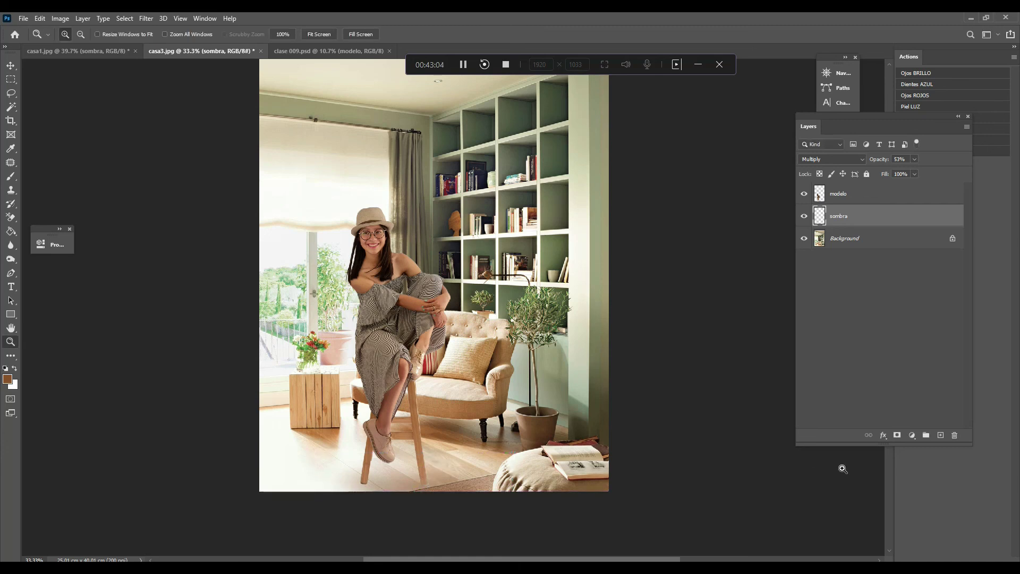
- Toggle the sombra layer's visibility to compare the floor with and without the shadow
{"action": "left_click", "coordinate": [804, 217]}
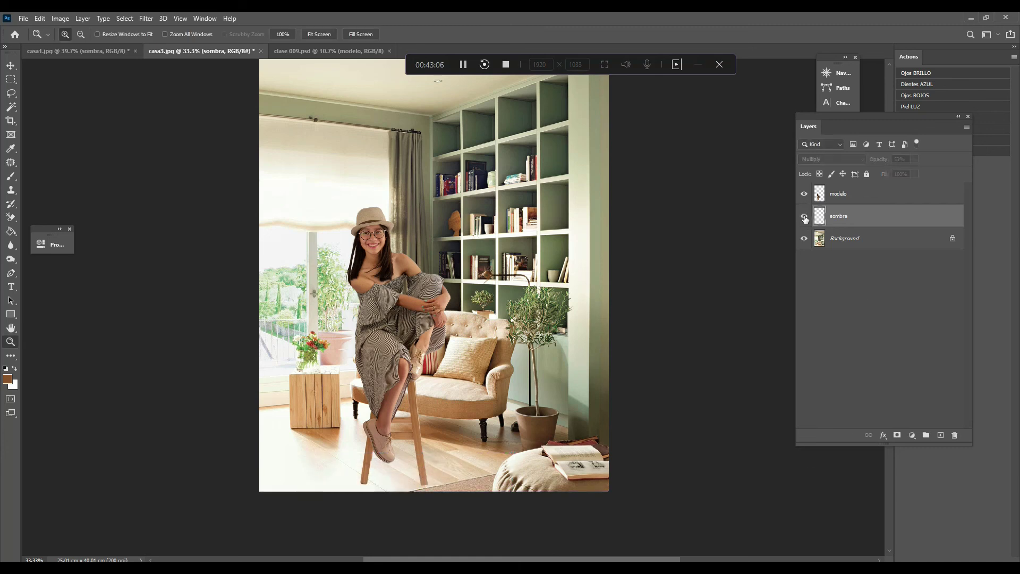
{"action": "left_click", "coordinate": [805, 217]}
{"action": "left_click", "coordinate": [805, 217]}
{"action": "left_click", "coordinate": [805, 217]}
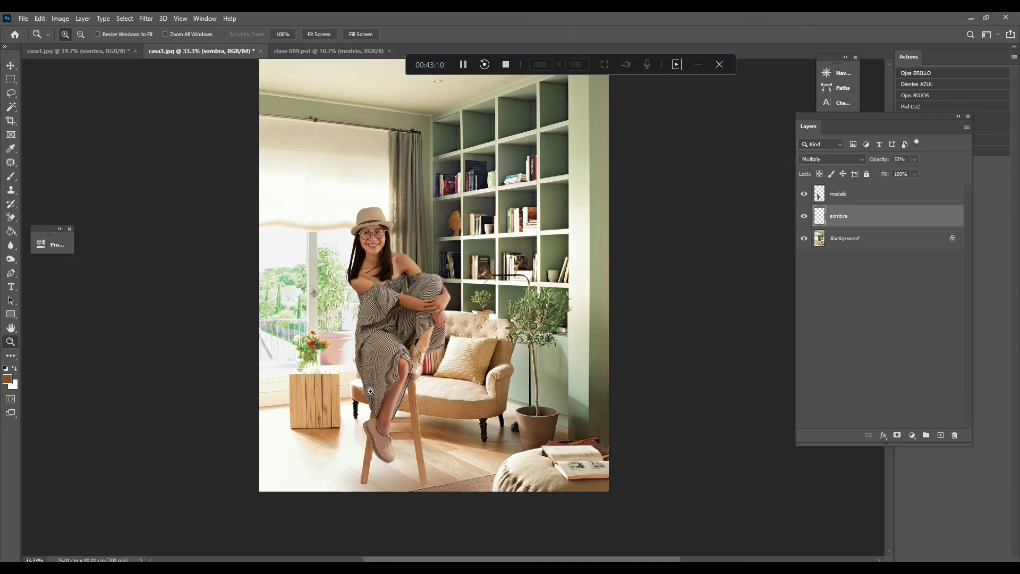
- Select the modelo and sombra layers together and move the model with her shadow slightly left, toward the wooden cube table
{"action": "left_click", "coordinate": [352, 399], "text": "alt"}
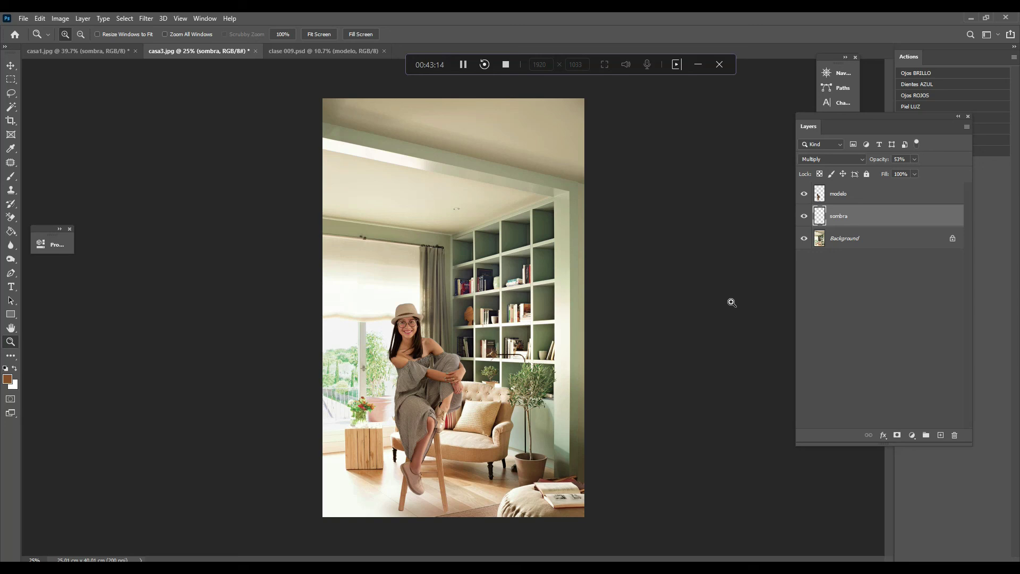
{"action": "key", "text": "shift+alt+n"}
{"action": "left_click", "coordinate": [857, 197]}
{"action": "left_click", "coordinate": [848, 217], "text": "shift"}
{"action": "key", "text": "v"}
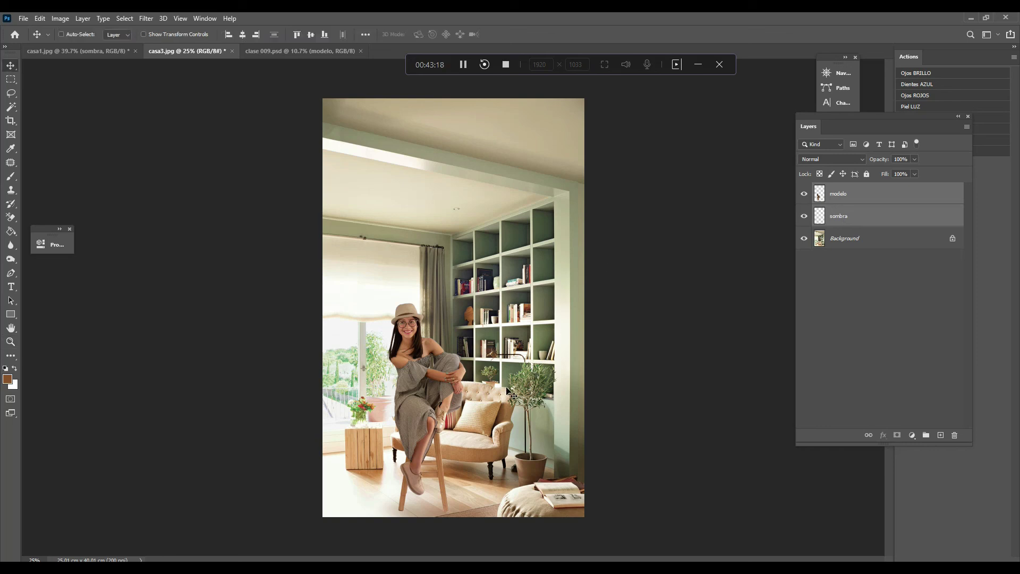
{"action": "mouse_move", "coordinate": [409, 428]}
{"action": "left_mouse_down"}
{"action": "mouse_move", "coordinate": [359, 430]}
{"action": "mouse_move", "coordinate": [405, 430]}
{"action": "left_mouse_up"}
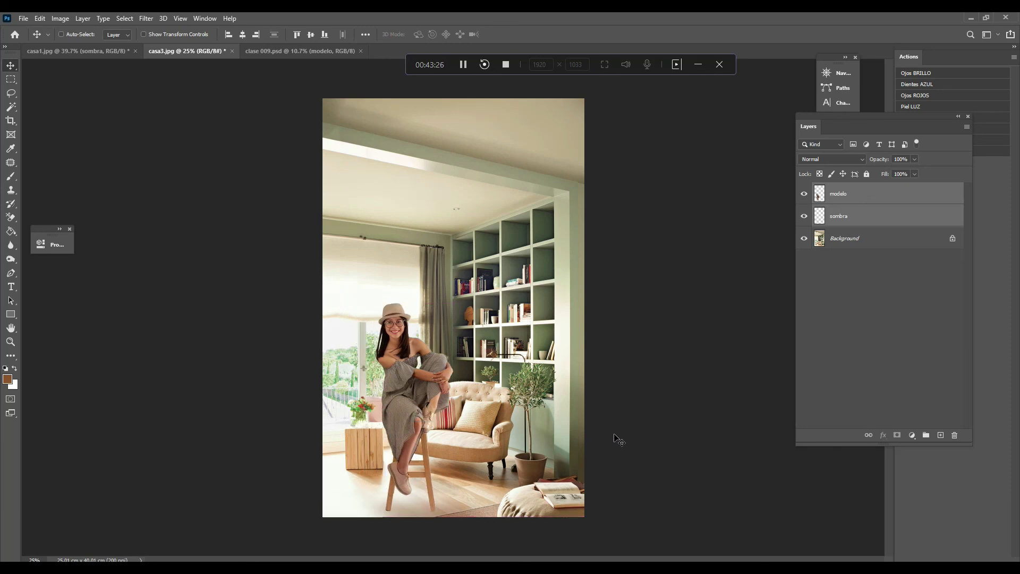